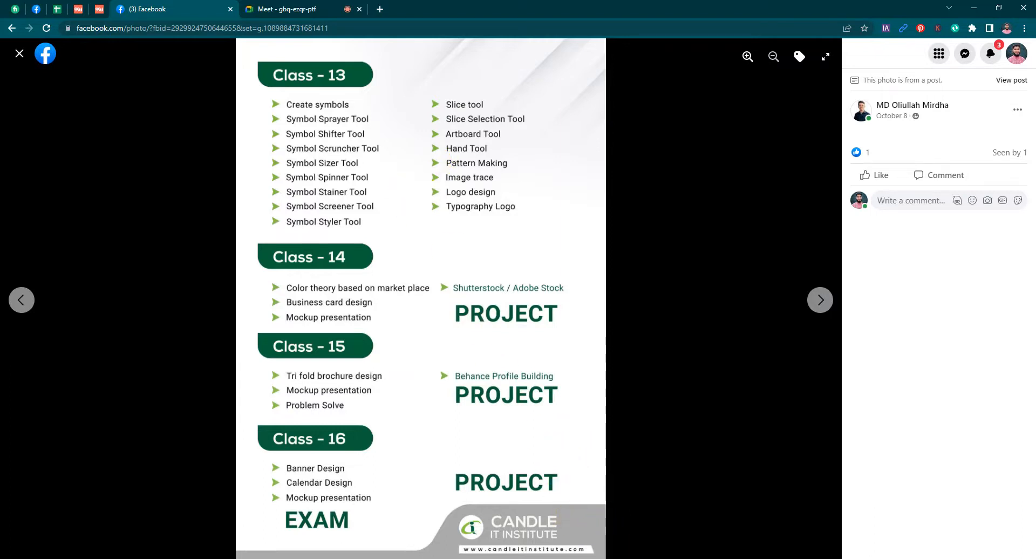
# Switch to Illustrator and create a new portrait A4 document in RGB Color mode
pyautogui.click(646, 525)
pyautogui.click(56, 125)
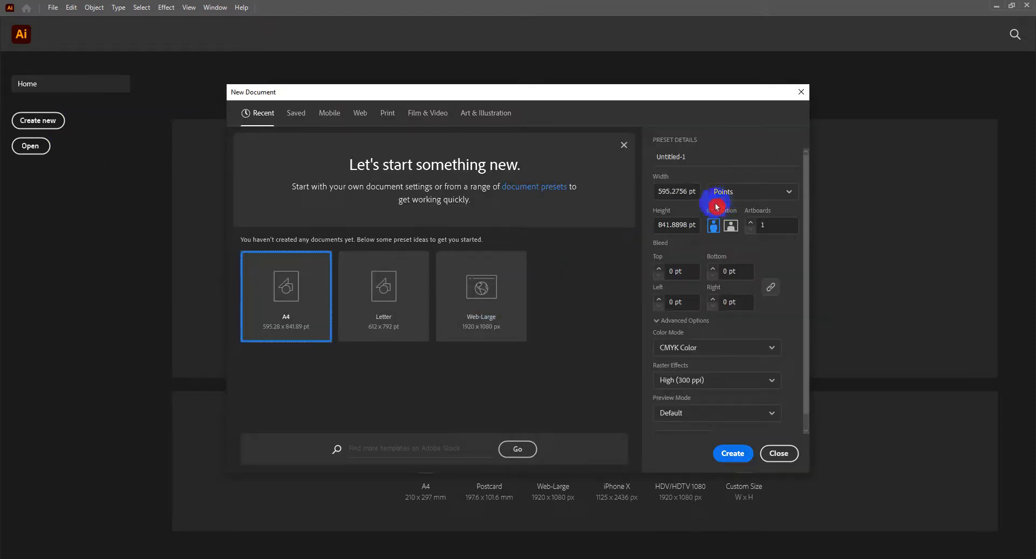
pyautogui.click(685, 348)
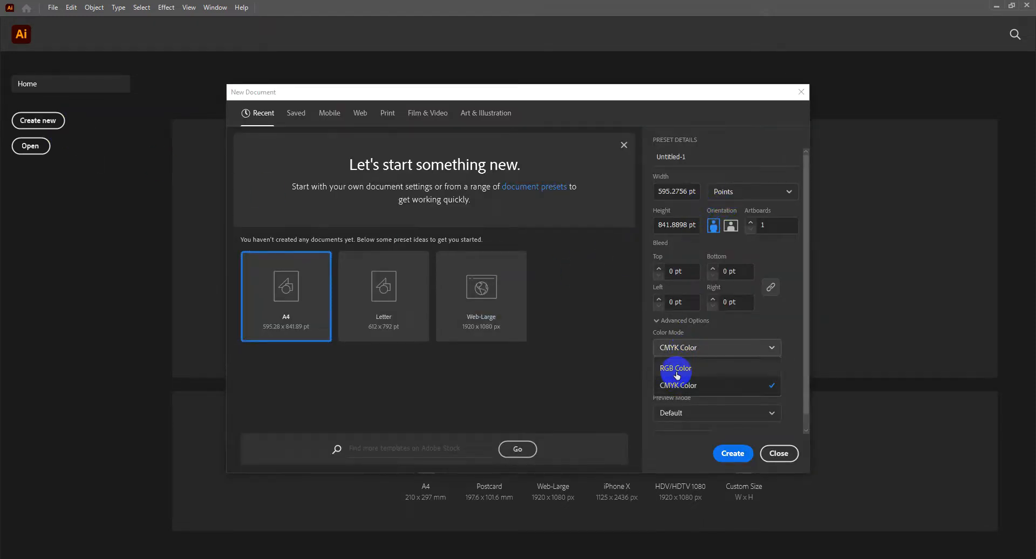
pyautogui.click(676, 369)
pyautogui.click(732, 454)
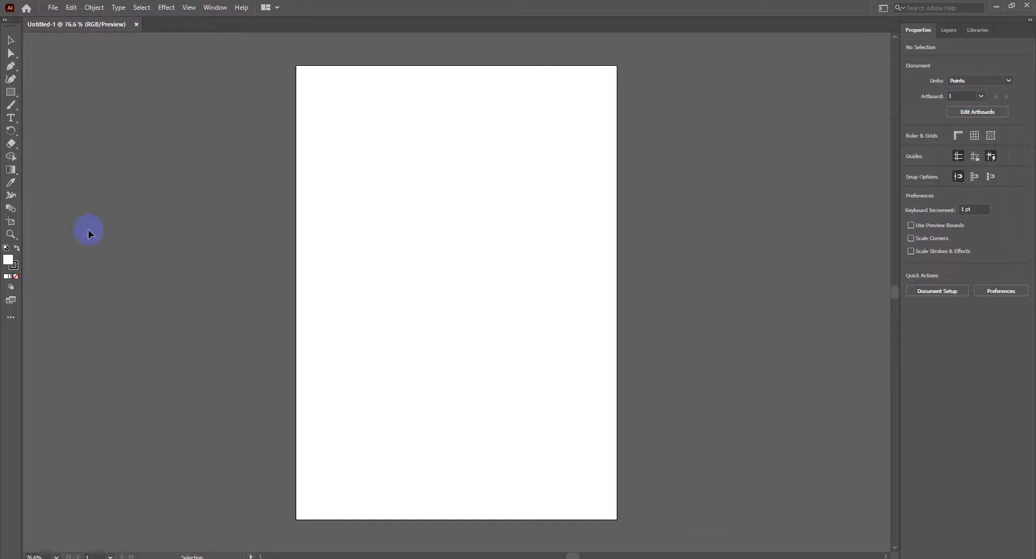
# Change the A4 artboard to landscape orientation and show the toolbar in two columns
pyautogui.click(17, 226)
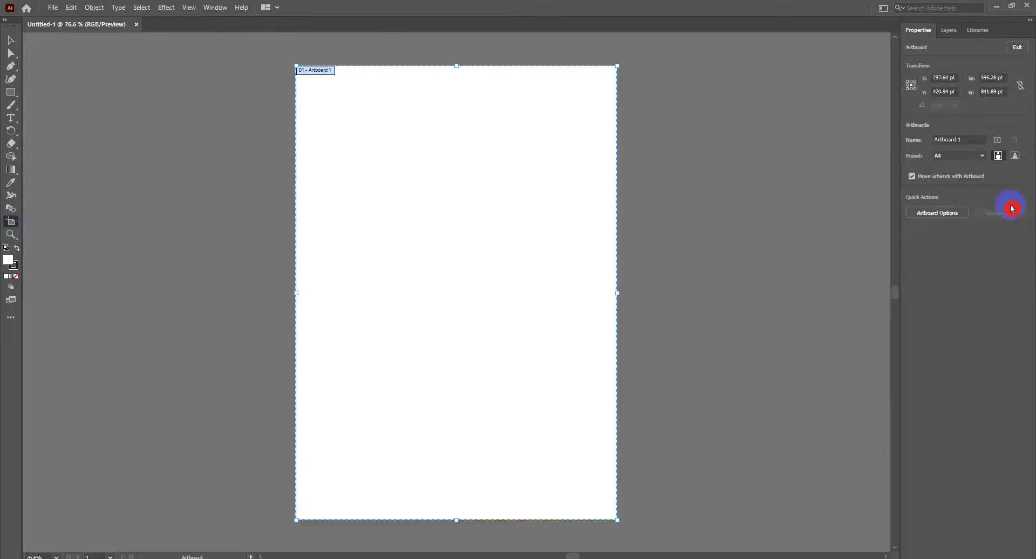
pyautogui.click(1014, 157)
pyautogui.click(5, 22)
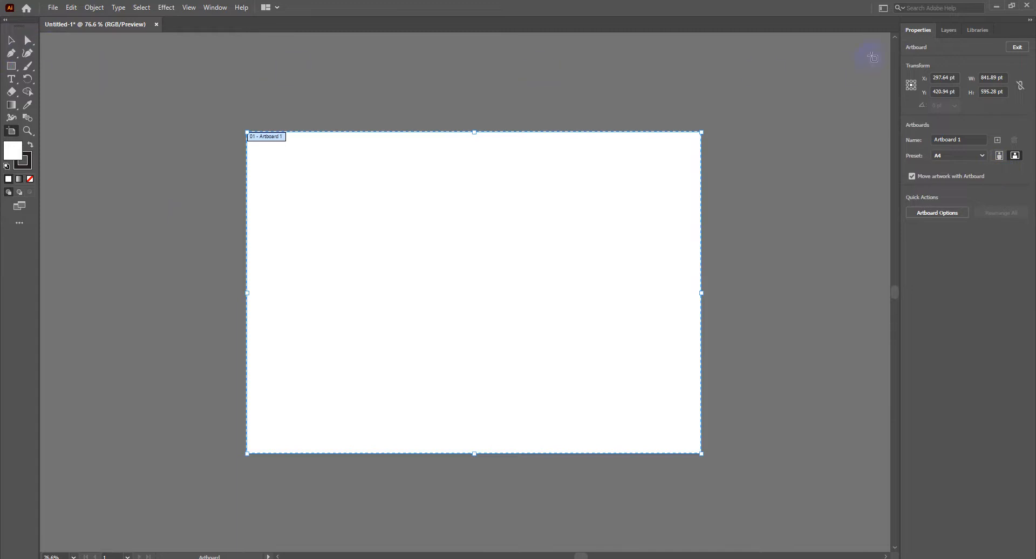
# Change to a workspace with the control bar and full set of tools, keeping the toolbar in two columns
pyautogui.click(885, 8)
pyautogui.click(898, 44)
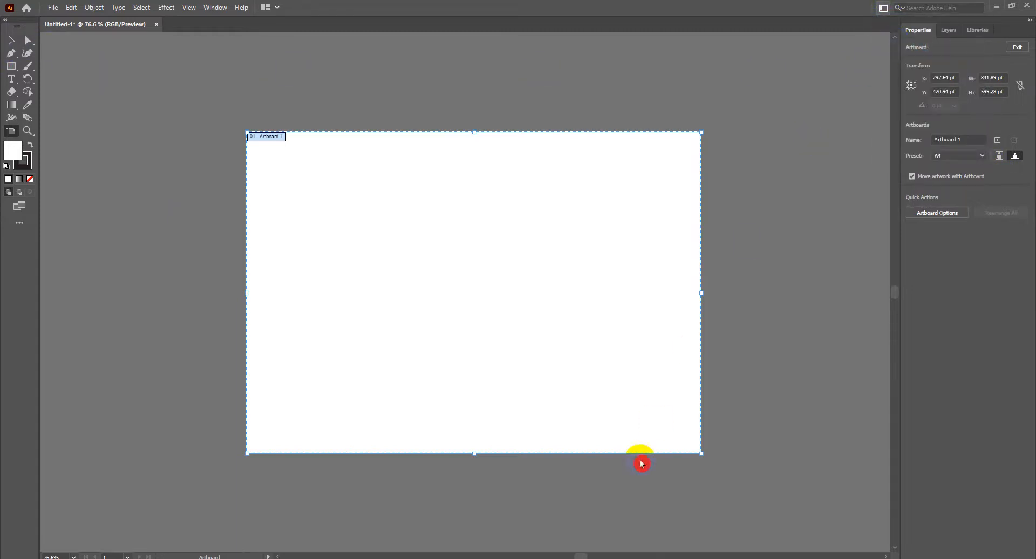
pyautogui.moveTo(410, 552)
pyautogui.click(348, 526)
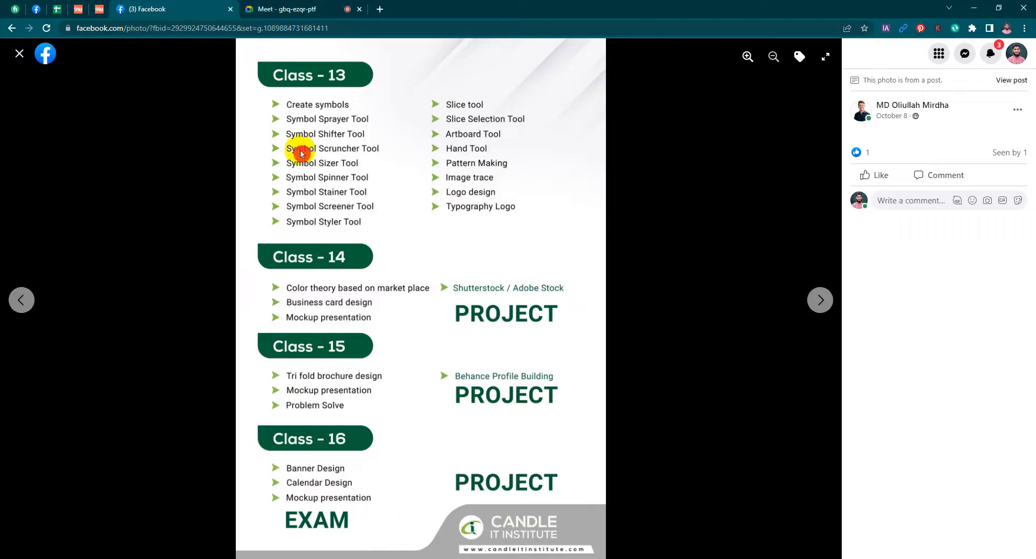
pyautogui.click(351, 9)
pyautogui.click(630, 100)
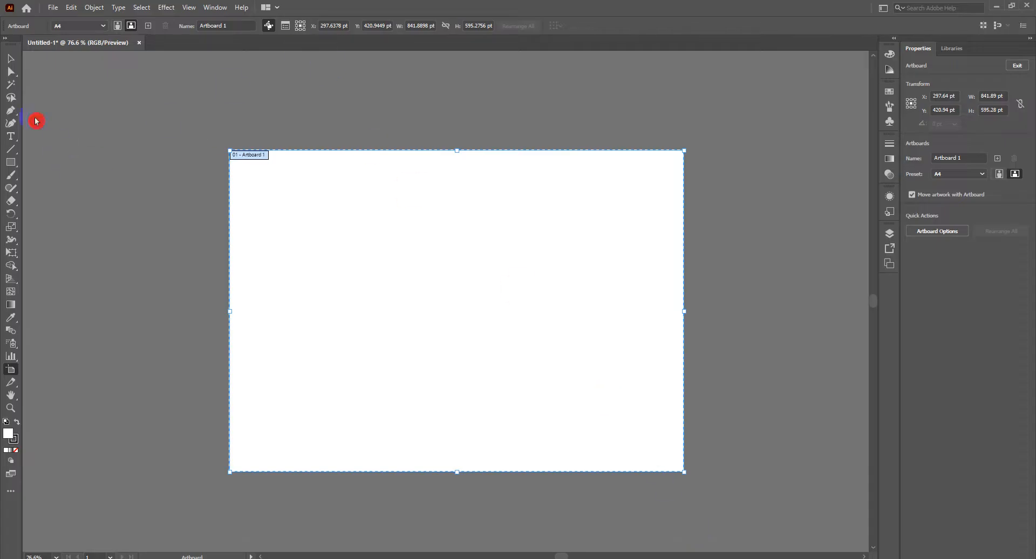
pyautogui.click(5, 37)
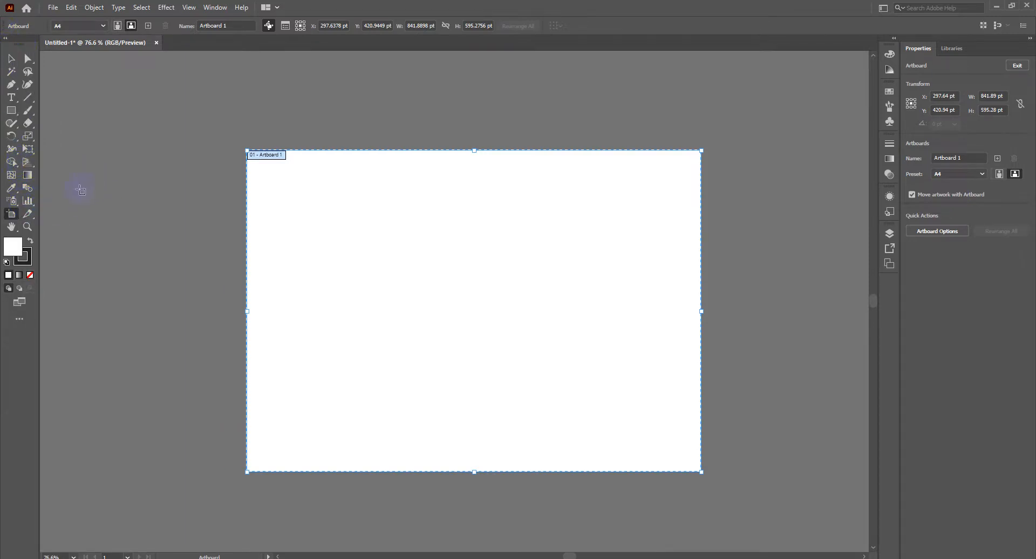
# Review the tools grouped with the Symbol Sprayer and leave artboard editing for the Selection tool
pyautogui.click(28, 207)
pyautogui.moveTo(13, 201)
pyautogui.mouseDown()
pyautogui.moveTo(58, 203)
pyautogui.moveTo(81, 252)
pyautogui.moveTo(81, 290)
pyautogui.moveTo(70, 280)
pyautogui.moveTo(54, 309)
pyautogui.mouseUp()
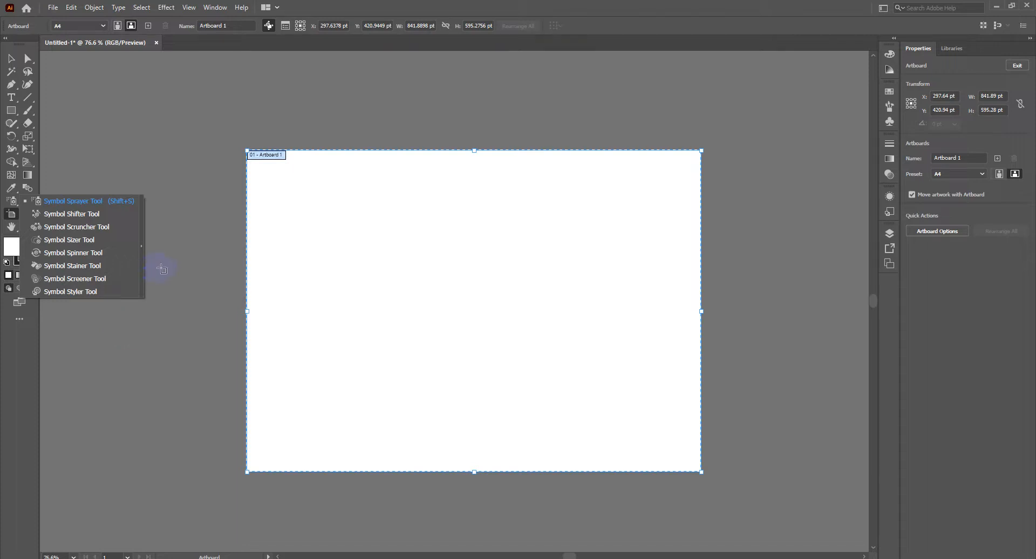
pyautogui.click(131, 266)
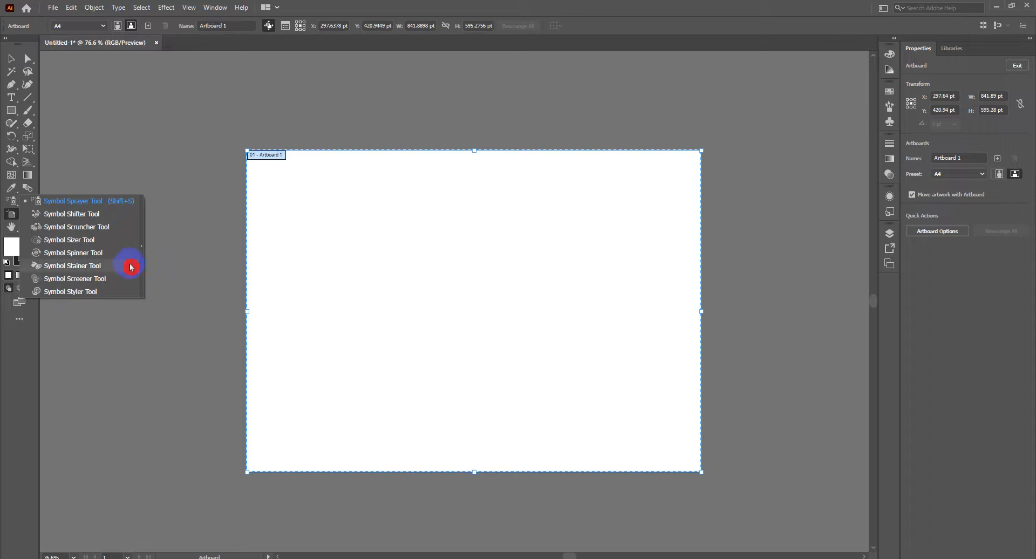
pyautogui.moveTo(130, 265); pyautogui.dragTo(8, 102)
pyautogui.moveTo(9, 66); pyautogui.dragTo(10, 61)
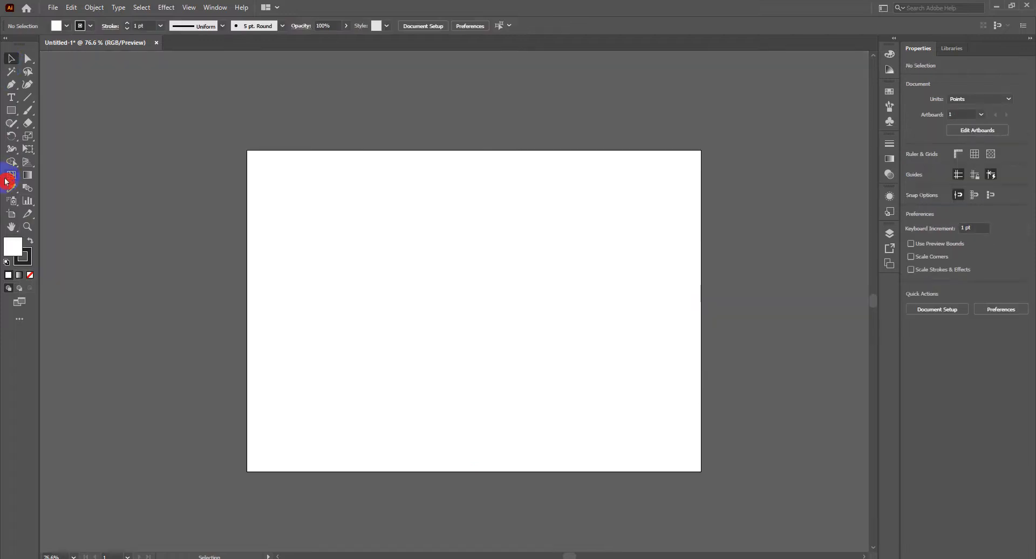
# Choose the Symbol Sprayer tool and try spraying on the blank artboard without a symbol selected
pyautogui.moveTo(15, 206); pyautogui.dragTo(50, 197)
pyautogui.moveTo(416, 225)
pyautogui.mouseDown()
pyautogui.moveTo(383, 248)
pyautogui.moveTo(486, 289)
pyautogui.mouseUp()
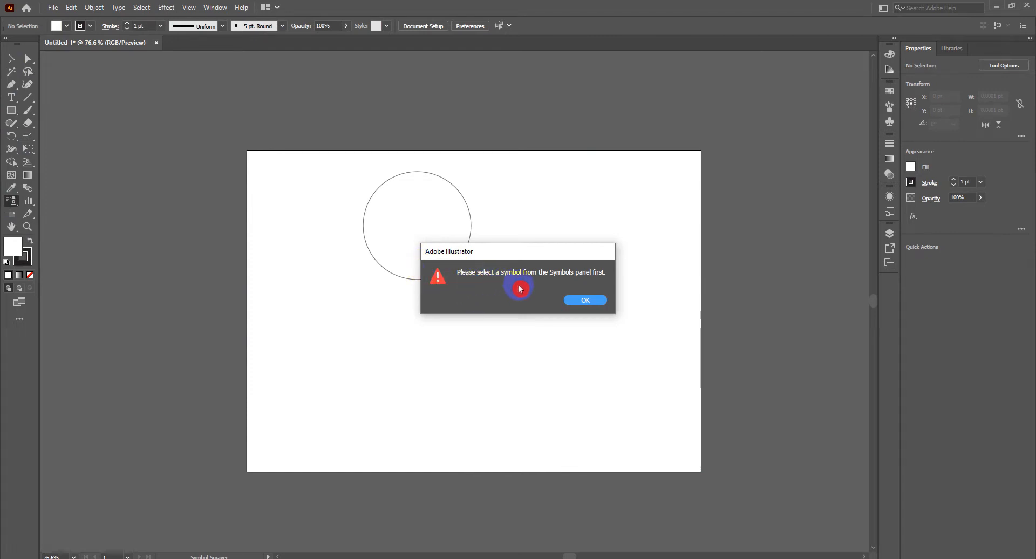
pyautogui.click(586, 304)
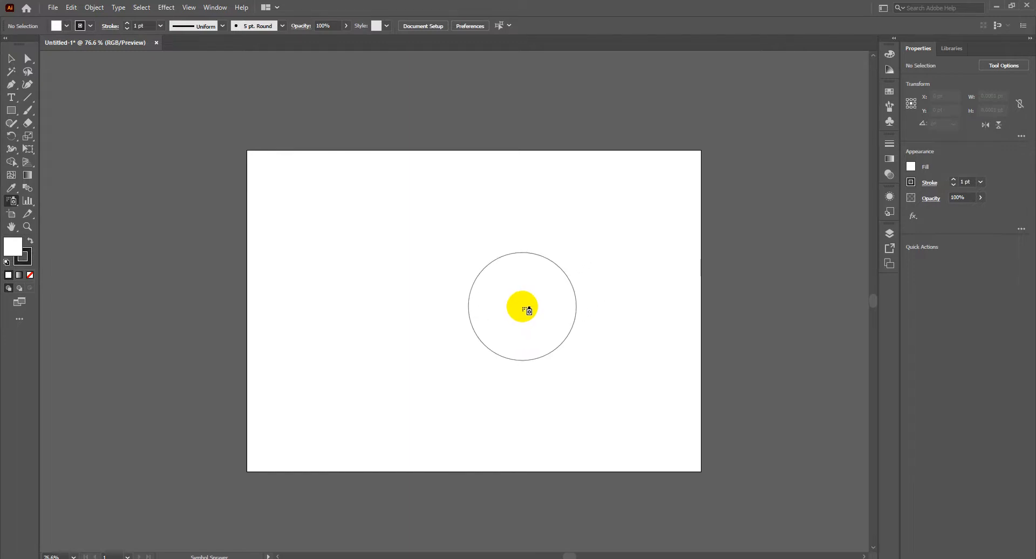
# Show the Symbols panel, browse the symbol libraries and select the Gerbera symbol for spraying
pyautogui.click(214, 6)
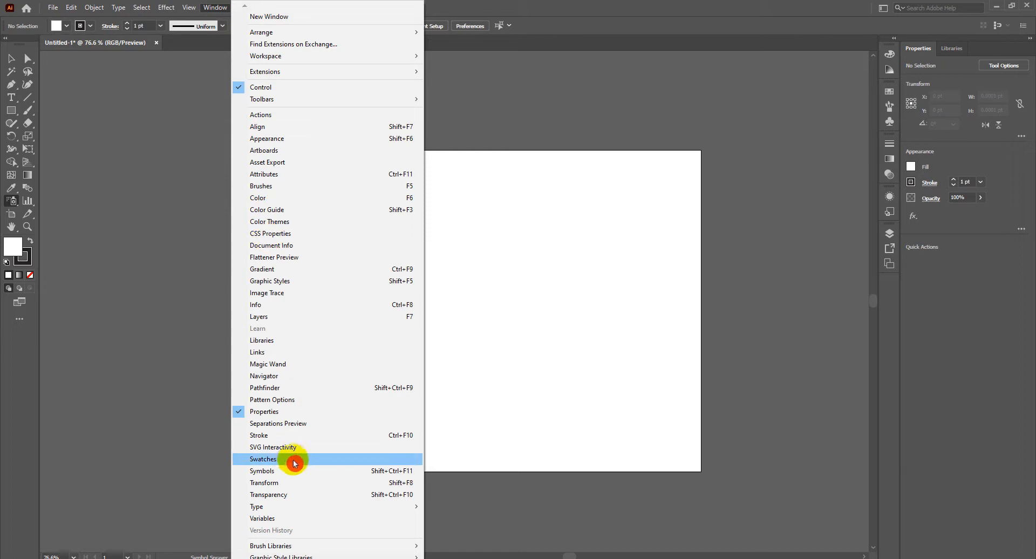
pyautogui.click(284, 471)
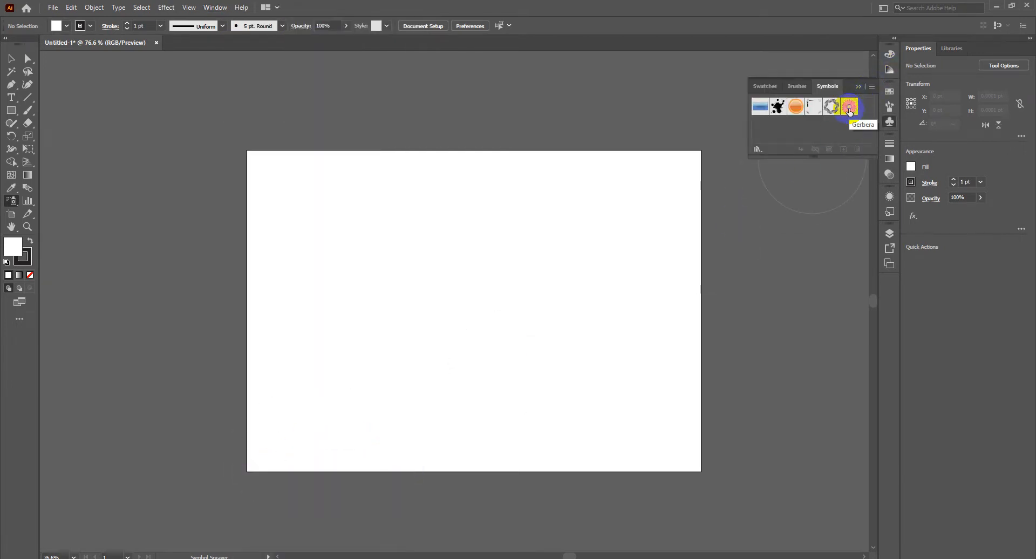
pyautogui.click(803, 126)
pyautogui.click(758, 149)
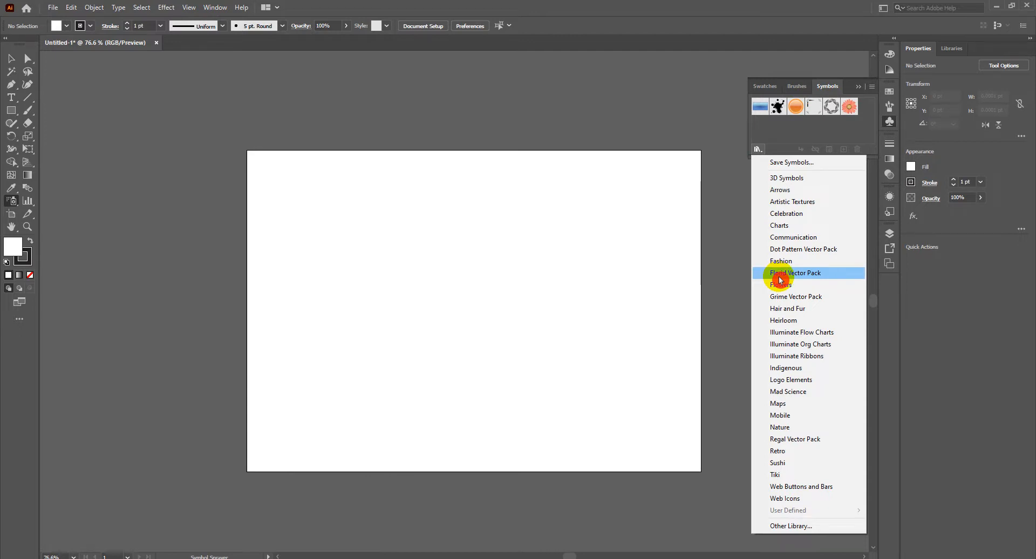
pyautogui.click(857, 112)
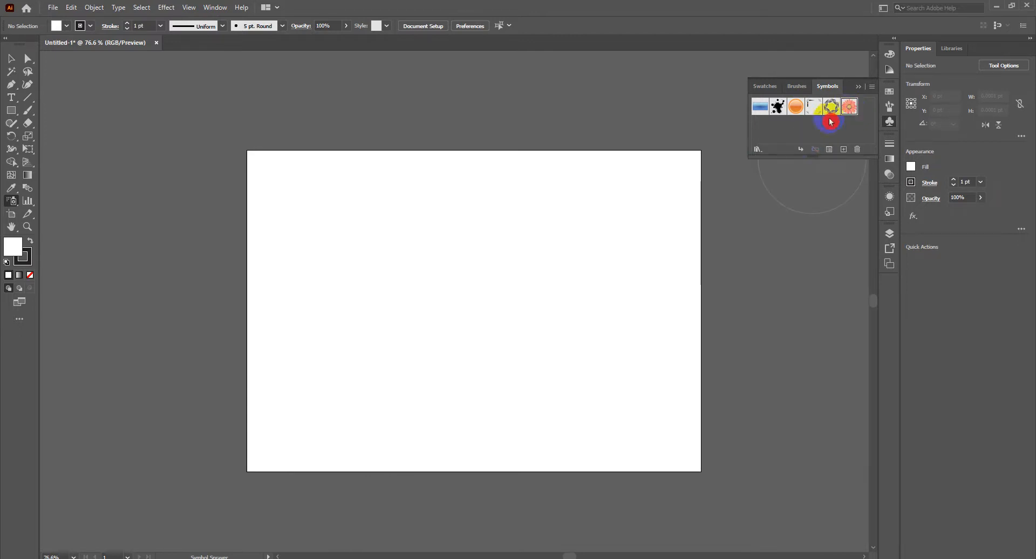
# Spray gerberas one spot at a time across the artboard and delete the resulting symbol set
pyautogui.click(569, 197)
pyautogui.moveTo(530, 201); pyautogui.dragTo(507, 199)
pyautogui.click(424, 243)
pyautogui.click(476, 309)
pyautogui.click(583, 331)
pyautogui.click(657, 285)
pyautogui.click(572, 264)
pyautogui.click(352, 310)
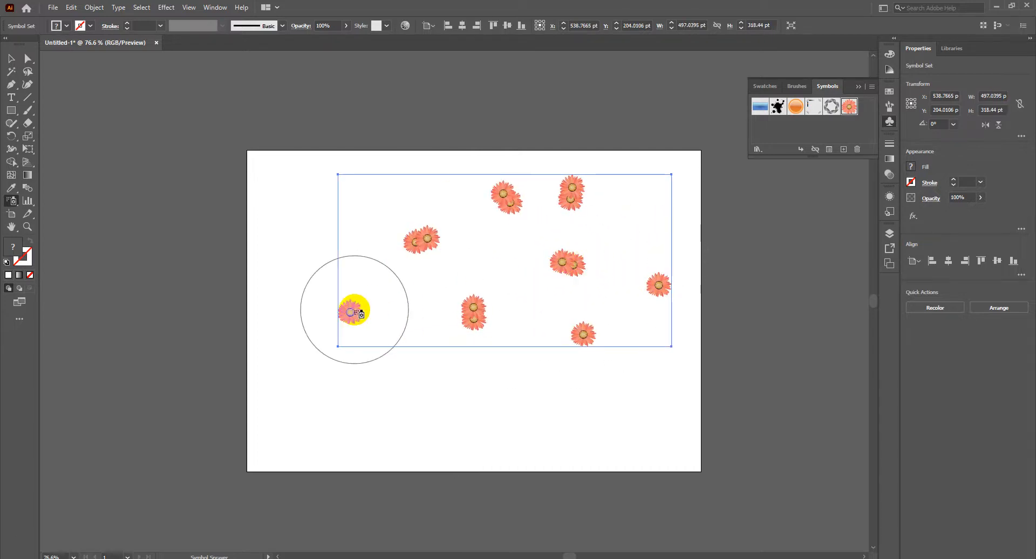
pyautogui.click(386, 416)
pyautogui.click(622, 415)
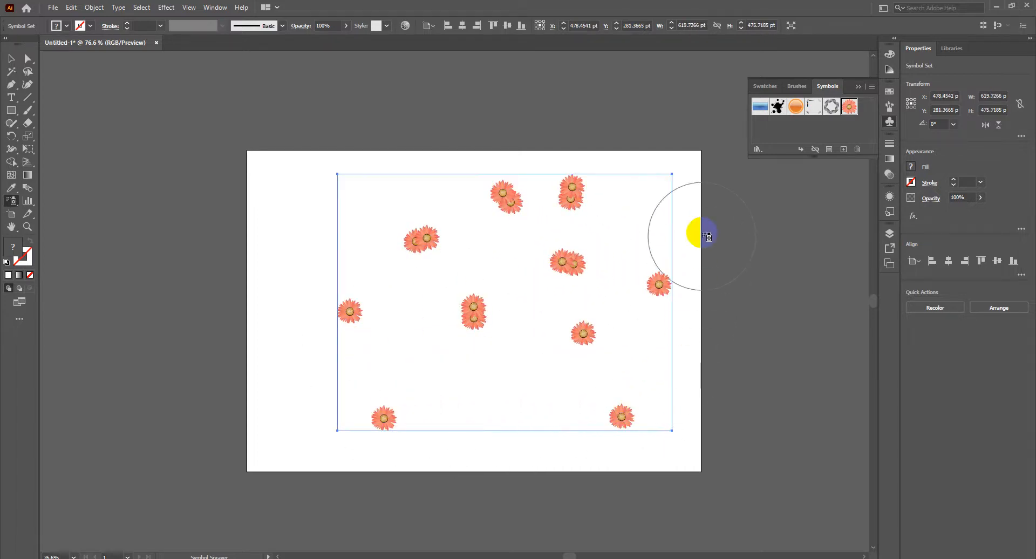
pyautogui.click(676, 179)
pyautogui.click(341, 176)
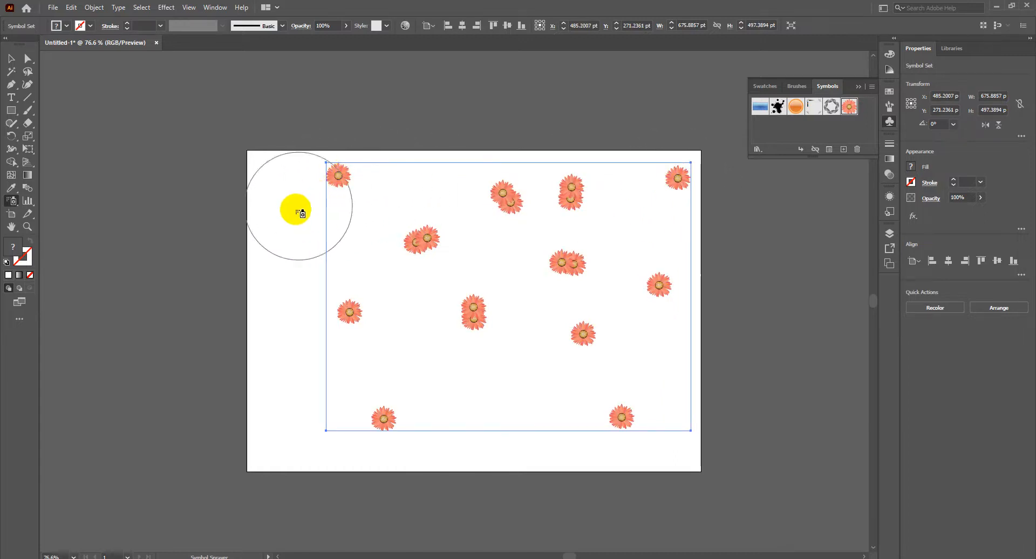
pyautogui.click(276, 237)
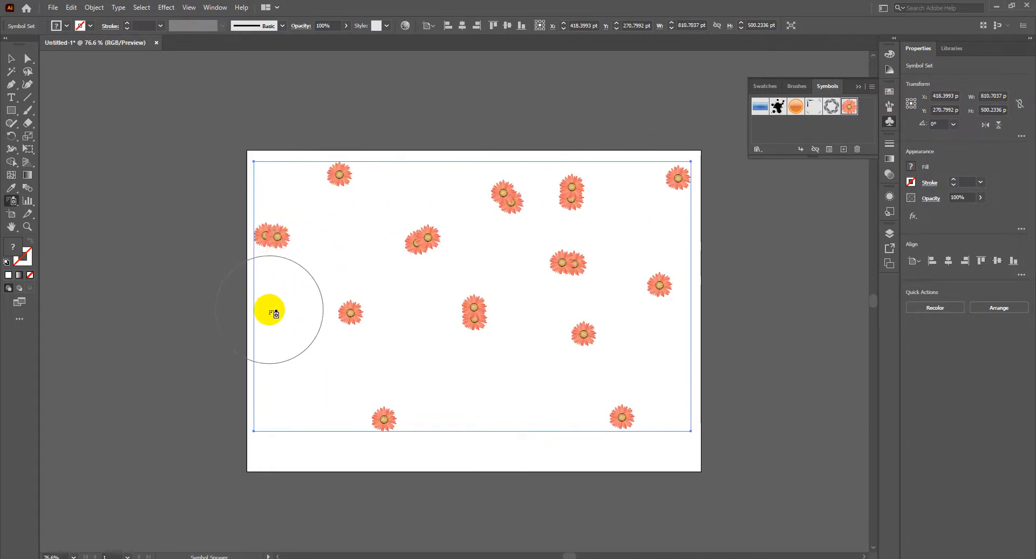
pyautogui.press('Delete')
# Spray a continuous trail of gerberas over the artboard and center the symbol set horizontally and vertically
pyautogui.moveTo(648, 195)
pyautogui.mouseDown()
pyautogui.moveTo(560, 190)
pyautogui.moveTo(451, 212)
pyautogui.moveTo(378, 260)
pyautogui.moveTo(370, 327)
pyautogui.moveTo(408, 392)
pyautogui.moveTo(620, 331)
pyautogui.moveTo(629, 249)
pyautogui.moveTo(509, 246)
pyautogui.moveTo(468, 306)
pyautogui.moveTo(587, 345)
pyautogui.moveTo(567, 441)
pyautogui.moveTo(405, 433)
pyautogui.moveTo(326, 338)
pyautogui.moveTo(360, 204)
pyautogui.moveTo(555, 243)
pyautogui.mouseUp()
pyautogui.click(463, 25)
pyautogui.click(506, 25)
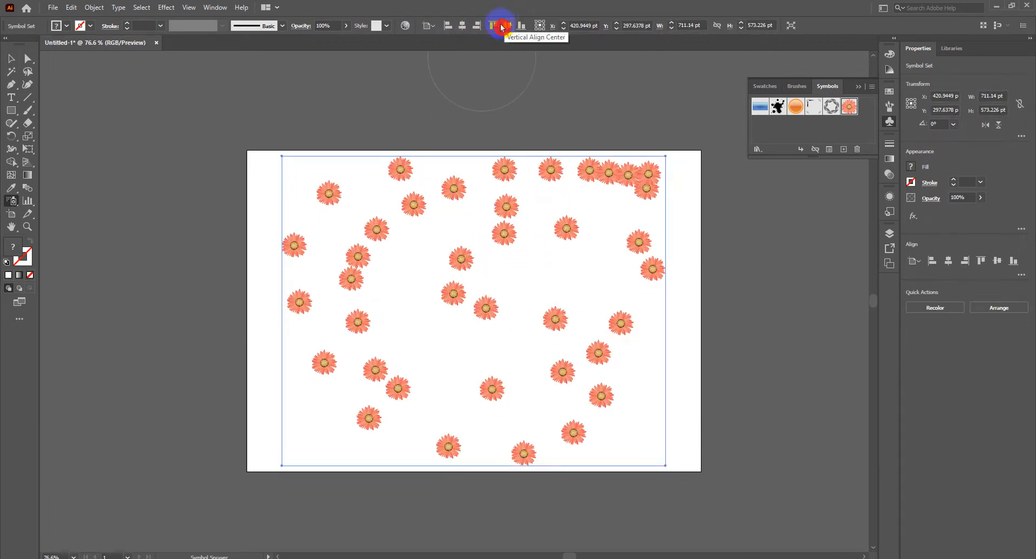
# Set the fill color to light cyan, hex 7FFFF9, with the gerbera symbol set selected
pyautogui.click(403, 171)
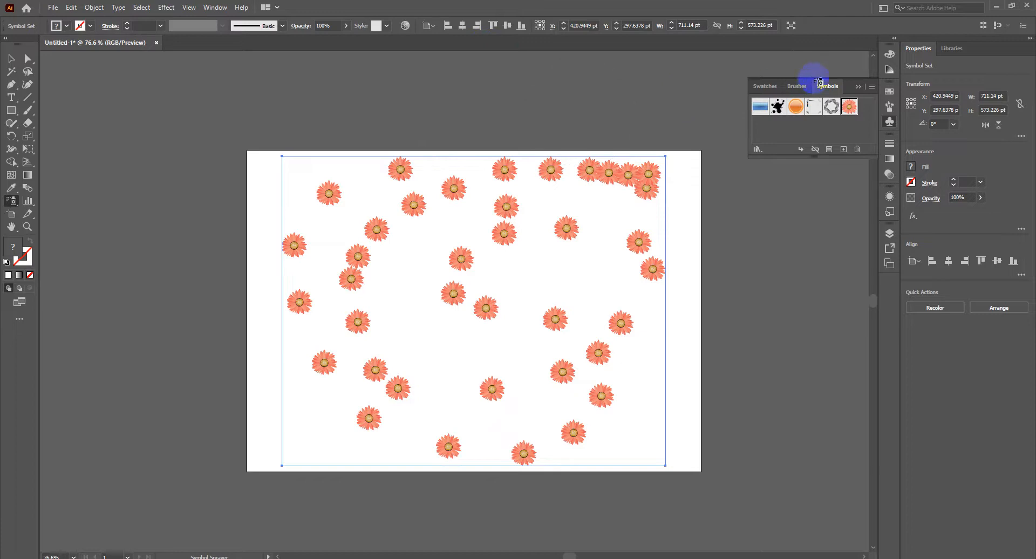
pyautogui.click(894, 52)
pyautogui.click(798, 77)
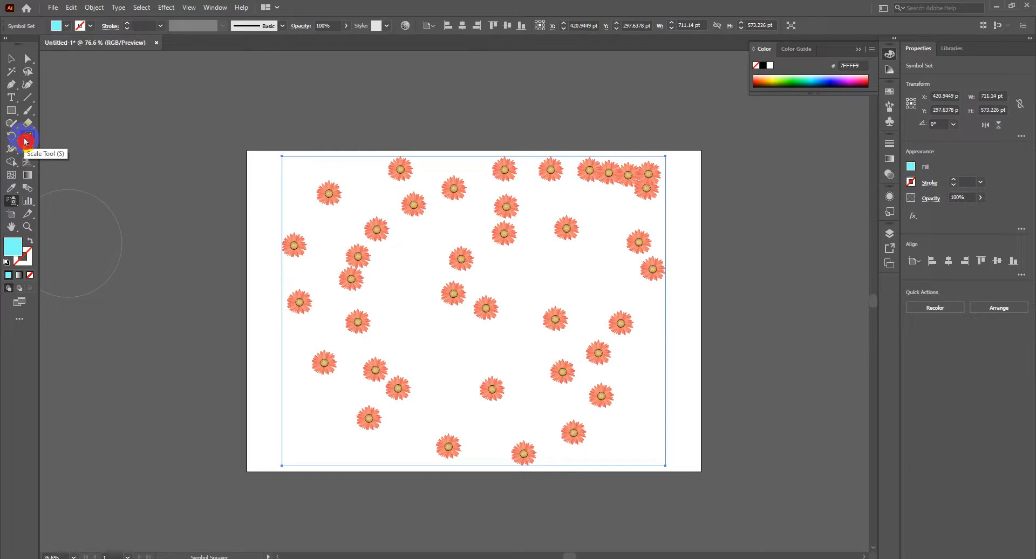
# Move the gerberas around with the Symbol Shifter tool and pull them closer together with the Symbol Scruncher tool
pyautogui.moveTo(14, 202)
pyautogui.mouseDown()
pyautogui.moveTo(65, 217)
pyautogui.moveTo(96, 276)
pyautogui.moveTo(107, 220)
pyautogui.moveTo(121, 213)
pyautogui.moveTo(106, 217)
pyautogui.mouseUp()
pyautogui.moveTo(352, 229)
pyautogui.mouseDown()
pyautogui.moveTo(321, 261)
pyautogui.moveTo(418, 204)
pyautogui.moveTo(296, 184)
pyautogui.moveTo(351, 247)
pyautogui.moveTo(364, 235)
pyautogui.moveTo(332, 219)
pyautogui.moveTo(329, 263)
pyautogui.moveTo(348, 288)
pyautogui.moveTo(481, 284)
pyautogui.moveTo(470, 264)
pyautogui.moveTo(367, 224)
pyautogui.moveTo(503, 230)
pyautogui.moveTo(435, 253)
pyautogui.moveTo(514, 208)
pyautogui.moveTo(489, 177)
pyautogui.moveTo(421, 180)
pyautogui.moveTo(623, 175)
pyautogui.moveTo(533, 176)
pyautogui.moveTo(612, 174)
pyautogui.moveTo(644, 226)
pyautogui.moveTo(633, 195)
pyautogui.moveTo(573, 189)
pyautogui.moveTo(621, 206)
pyautogui.moveTo(622, 252)
pyautogui.moveTo(619, 202)
pyautogui.moveTo(636, 187)
pyautogui.moveTo(658, 208)
pyautogui.moveTo(637, 256)
pyautogui.moveTo(565, 283)
pyautogui.moveTo(590, 324)
pyautogui.moveTo(626, 276)
pyautogui.moveTo(594, 348)
pyautogui.moveTo(426, 351)
pyautogui.moveTo(410, 332)
pyautogui.moveTo(419, 302)
pyautogui.moveTo(275, 407)
pyautogui.moveTo(359, 327)
pyautogui.moveTo(341, 306)
pyautogui.moveTo(414, 345)
pyautogui.mouseUp()
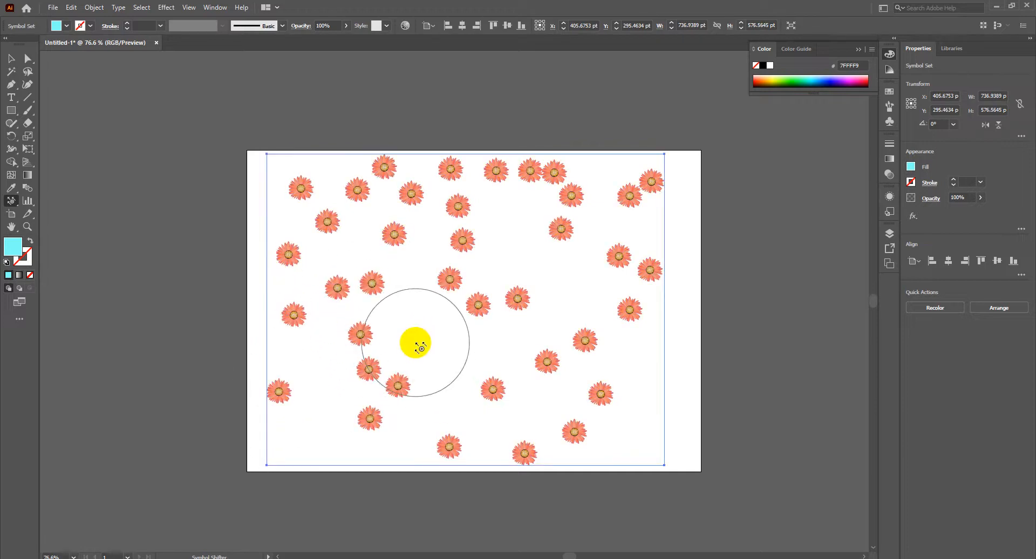
pyautogui.moveTo(538, 164); pyautogui.dragTo(551, 171)
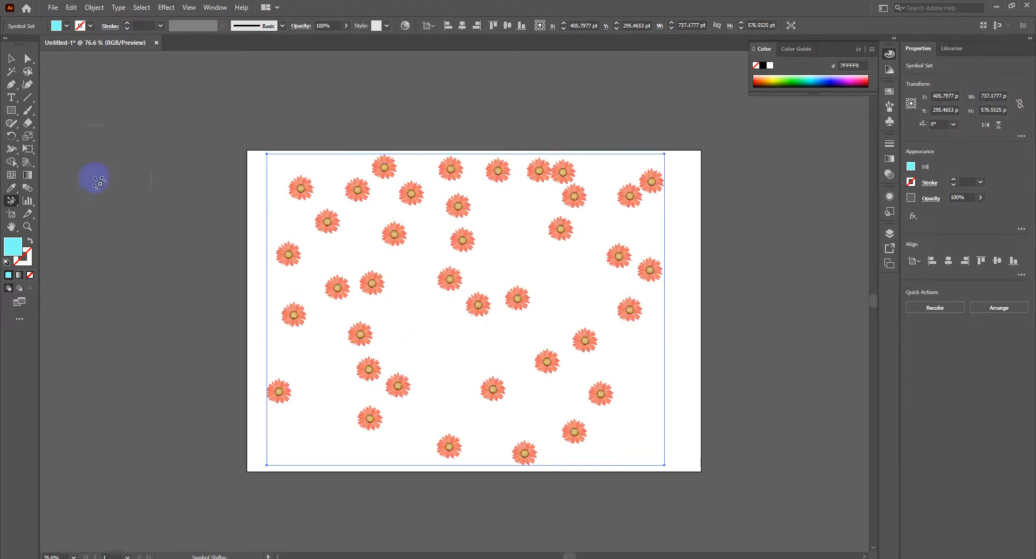
pyautogui.moveTo(12, 202); pyautogui.dragTo(79, 233)
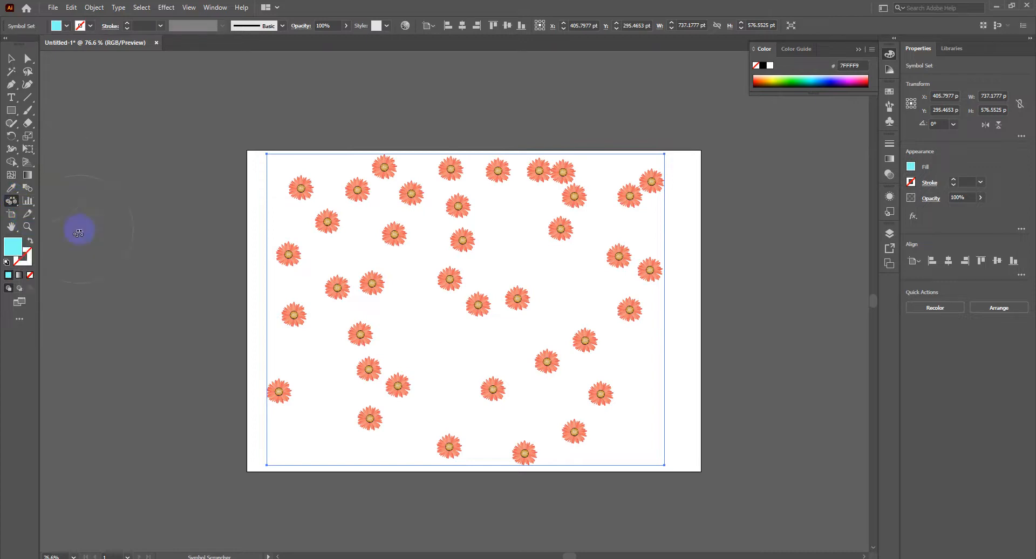
pyautogui.moveTo(391, 237)
pyautogui.mouseDown()
pyautogui.moveTo(362, 230)
pyautogui.moveTo(336, 259)
pyautogui.moveTo(350, 261)
pyautogui.moveTo(475, 183)
pyautogui.moveTo(557, 171)
pyautogui.moveTo(611, 193)
pyautogui.moveTo(639, 187)
pyautogui.moveTo(630, 253)
pyautogui.moveTo(565, 351)
pyautogui.moveTo(463, 268)
pyautogui.moveTo(460, 222)
pyautogui.mouseUp()
# Enlarge gerberas near the artboard's left edge and around its upper right with the Symbol Sizer tool
pyautogui.click(15, 202)
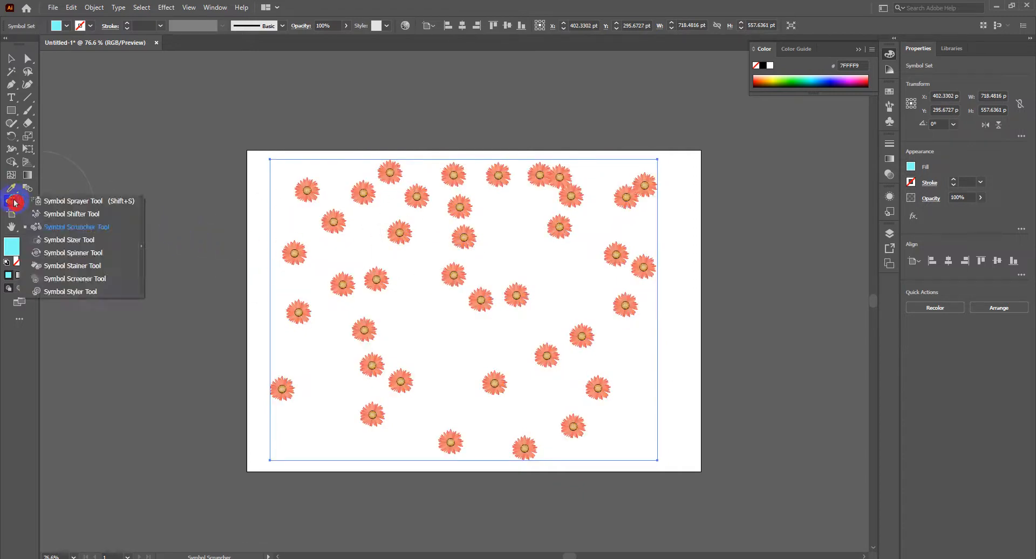
pyautogui.click(59, 240)
pyautogui.moveTo(289, 393)
pyautogui.mouseDown()
pyautogui.moveTo(302, 363)
pyautogui.moveTo(300, 310)
pyautogui.moveTo(342, 291)
pyautogui.mouseUp()
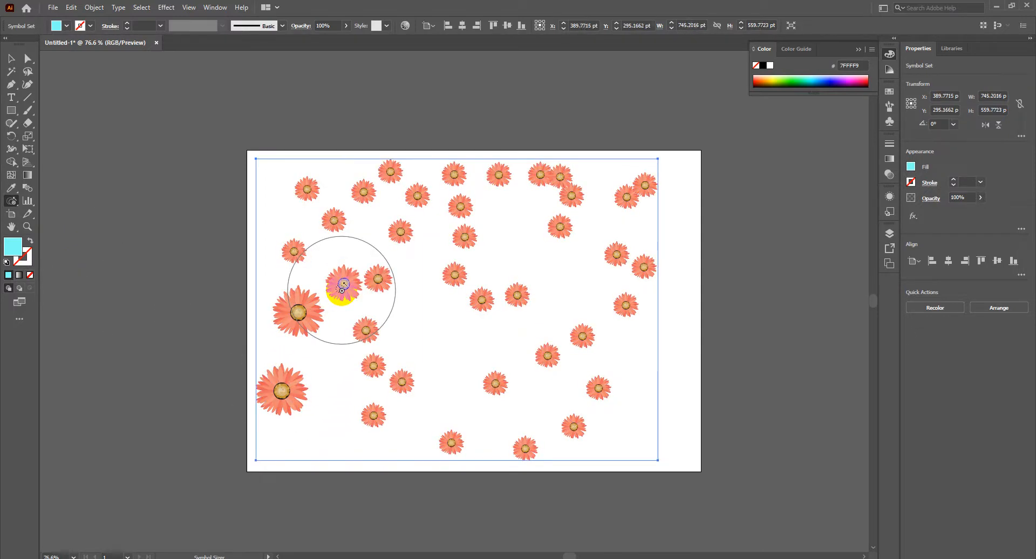
pyautogui.moveTo(559, 194); pyautogui.dragTo(562, 192)
pyautogui.moveTo(562, 192); pyautogui.dragTo(558, 186)
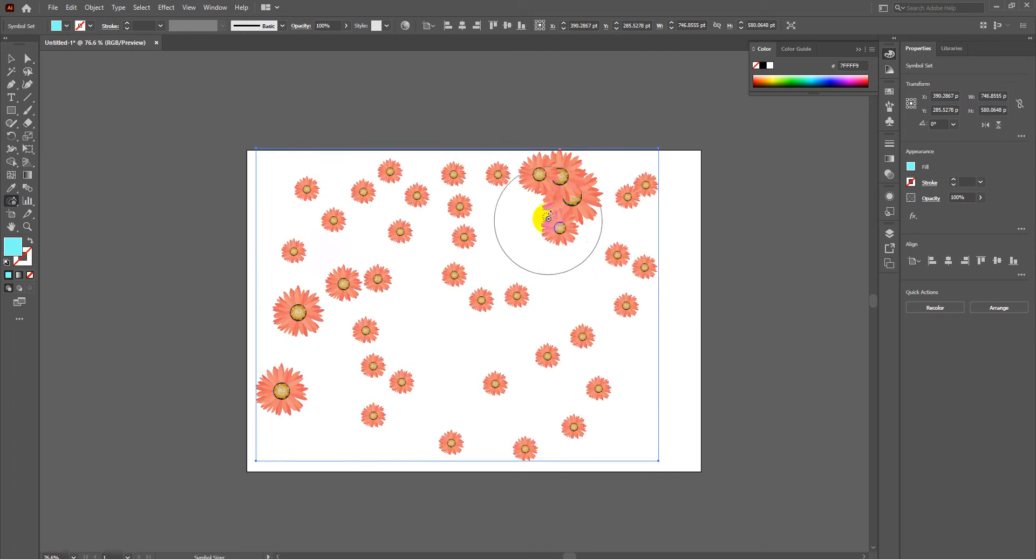
# Shrink the Symbol Sizer brush and enlarge a single gerbera near the middle of the artboard
pyautogui.press('[')
pyautogui.press('[')
pyautogui.press('[')
pyautogui.press('[')
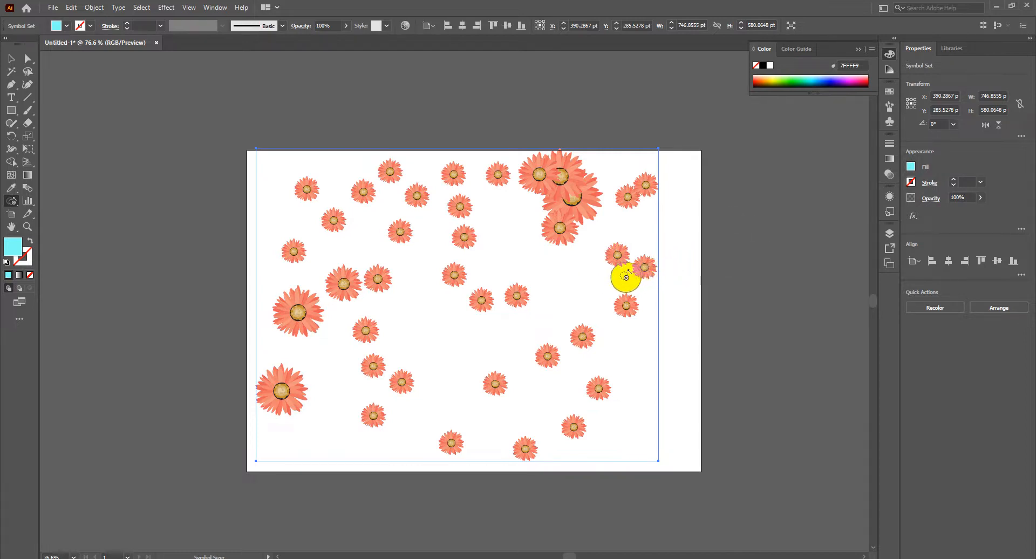
pyautogui.moveTo(516, 297); pyautogui.dragTo(517, 297)
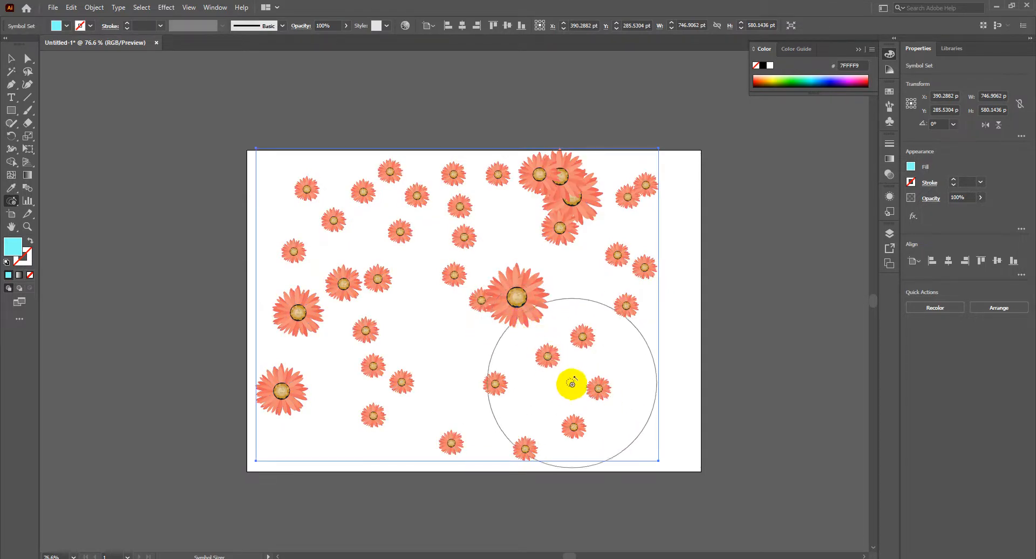
# Increase the Symbol Sizer brush size and enlarge the cluster of gerberas at the artboard's lower right
pyautogui.press(']')
pyautogui.press(']')
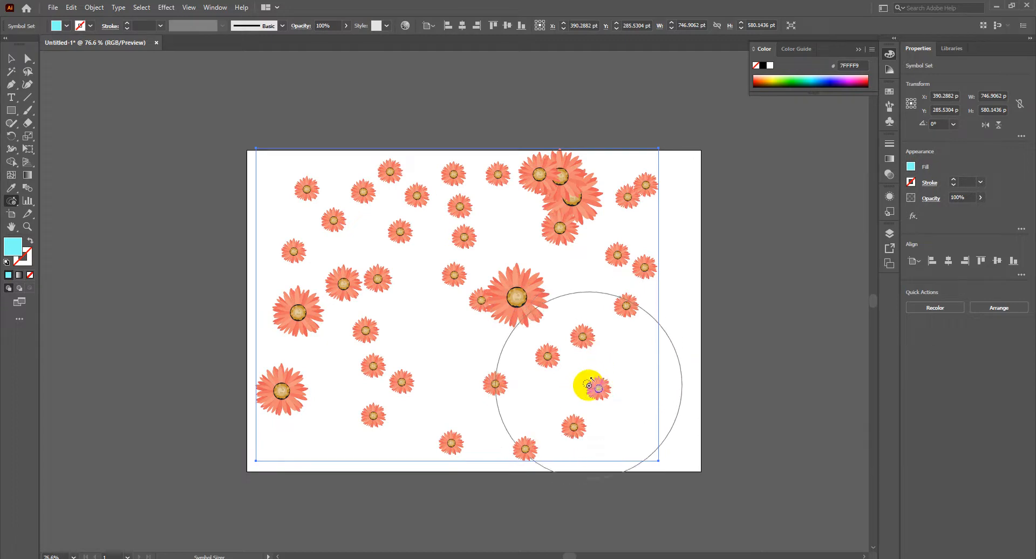
pyautogui.moveTo(547, 412); pyautogui.dragTo(546, 412)
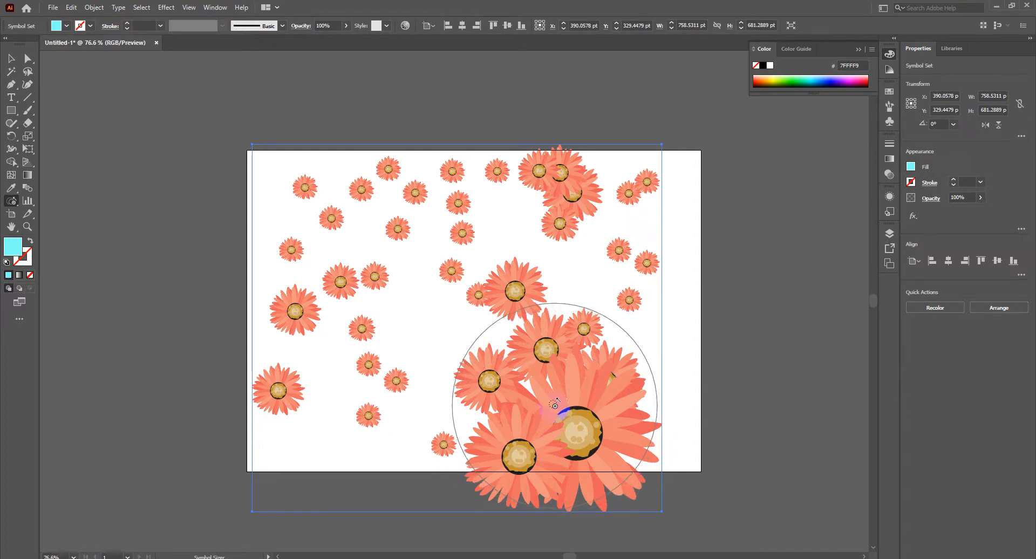
# Shrink the gerberas across the whole artboard with the Symbol Sizer tool
pyautogui.moveTo(574, 414); pyautogui.dragTo(574, 412)
pyautogui.moveTo(572, 247); pyautogui.dragTo(568, 225)
pyautogui.moveTo(523, 469)
pyautogui.mouseDown()
pyautogui.moveTo(497, 396)
pyautogui.moveTo(447, 331)
pyautogui.mouseUp()
pyautogui.moveTo(324, 271); pyautogui.dragTo(320, 274)
pyautogui.moveTo(292, 370); pyautogui.dragTo(293, 371)
pyautogui.moveTo(374, 364); pyautogui.dragTo(331, 307)
# Rotate the gerberas around the middle of the artboard with the Symbol Spinner tool
pyautogui.moveTo(8, 205); pyautogui.dragTo(83, 252)
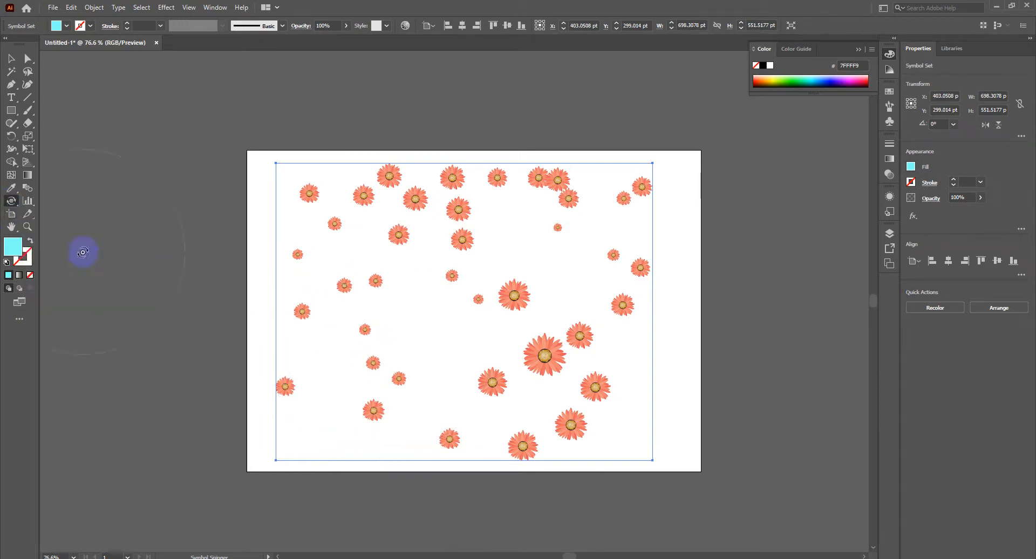
pyautogui.scroll(3, 528, 290)
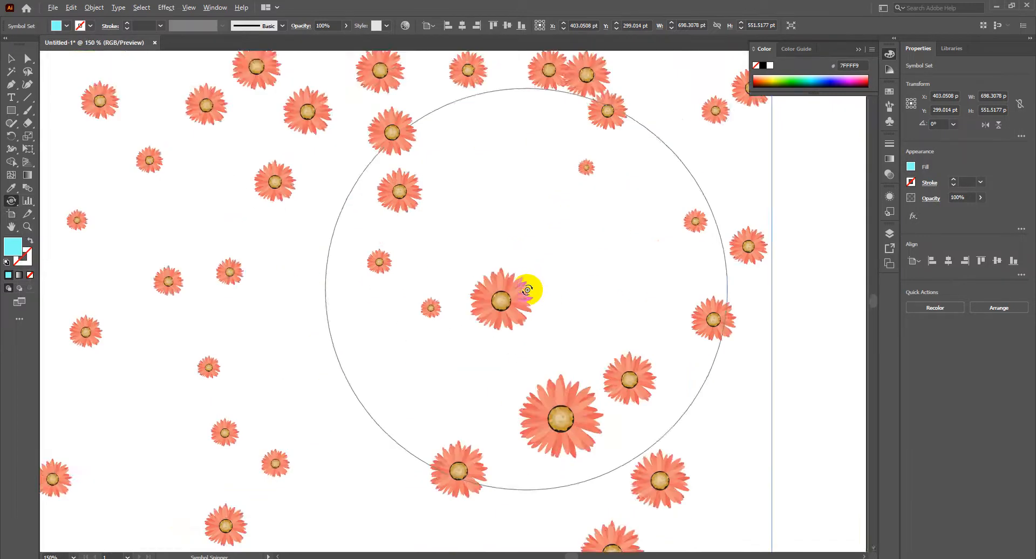
pyautogui.moveTo(523, 296)
pyautogui.mouseDown()
pyautogui.moveTo(476, 294)
pyautogui.moveTo(501, 307)
pyautogui.moveTo(454, 304)
pyautogui.moveTo(445, 321)
pyautogui.moveTo(479, 305)
pyautogui.moveTo(455, 288)
pyautogui.moveTo(434, 343)
pyautogui.moveTo(477, 351)
pyautogui.moveTo(502, 305)
pyautogui.moveTo(454, 305)
pyautogui.moveTo(471, 332)
pyautogui.moveTo(512, 305)
pyautogui.moveTo(470, 297)
pyautogui.moveTo(481, 337)
pyautogui.mouseUp()
pyautogui.scroll(-4, 486, 301)
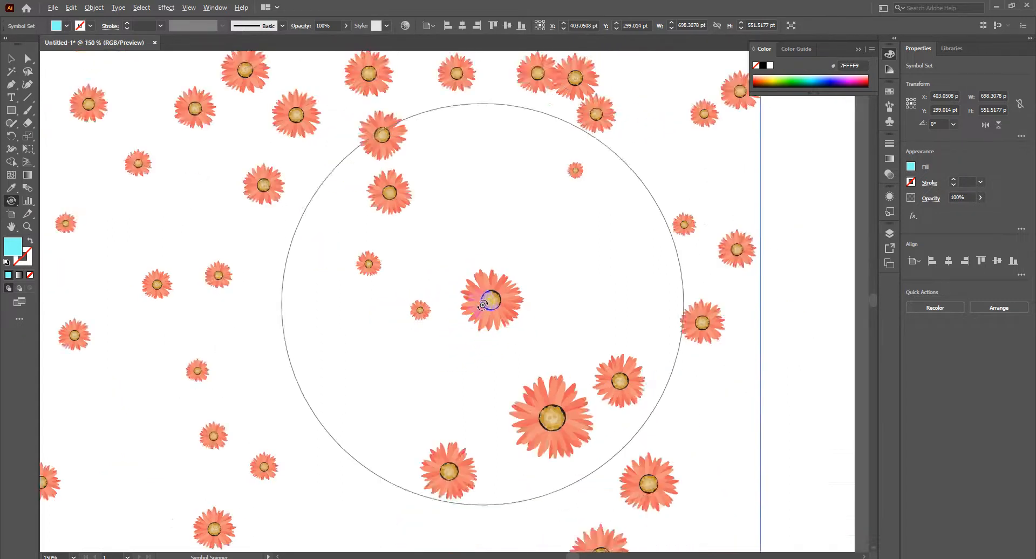
pyautogui.scroll(2, 480, 313)
# Stain the upper-left gerberas blue and the lower-right gerberas dark green (003F17) with the Symbol Stainer tool
pyautogui.click(12, 193)
pyautogui.moveTo(13, 202); pyautogui.dragTo(69, 269)
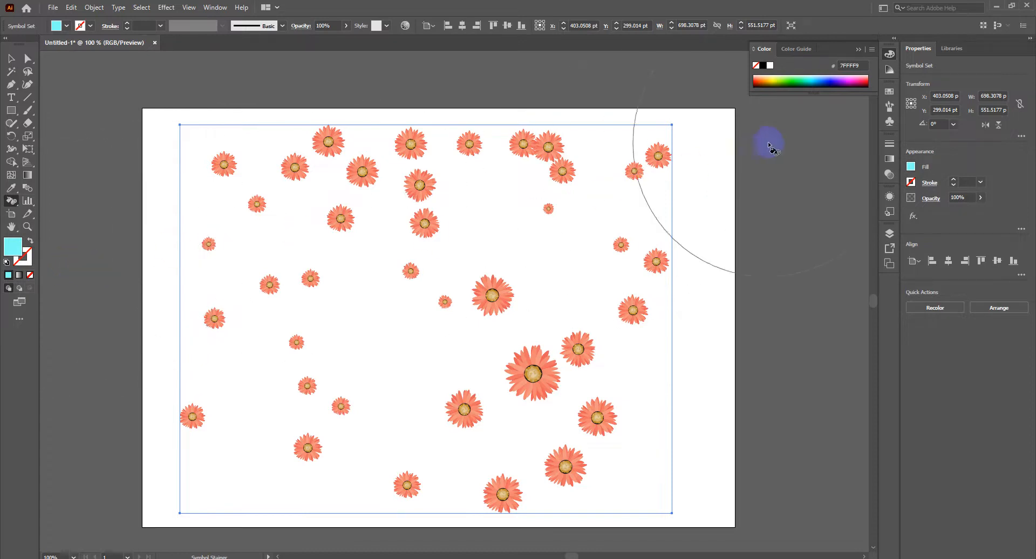
pyautogui.click(834, 77)
pyautogui.moveTo(520, 173)
pyautogui.mouseDown()
pyautogui.moveTo(428, 169)
pyautogui.moveTo(378, 204)
pyautogui.moveTo(319, 210)
pyautogui.moveTo(276, 236)
pyautogui.moveTo(335, 219)
pyautogui.mouseUp()
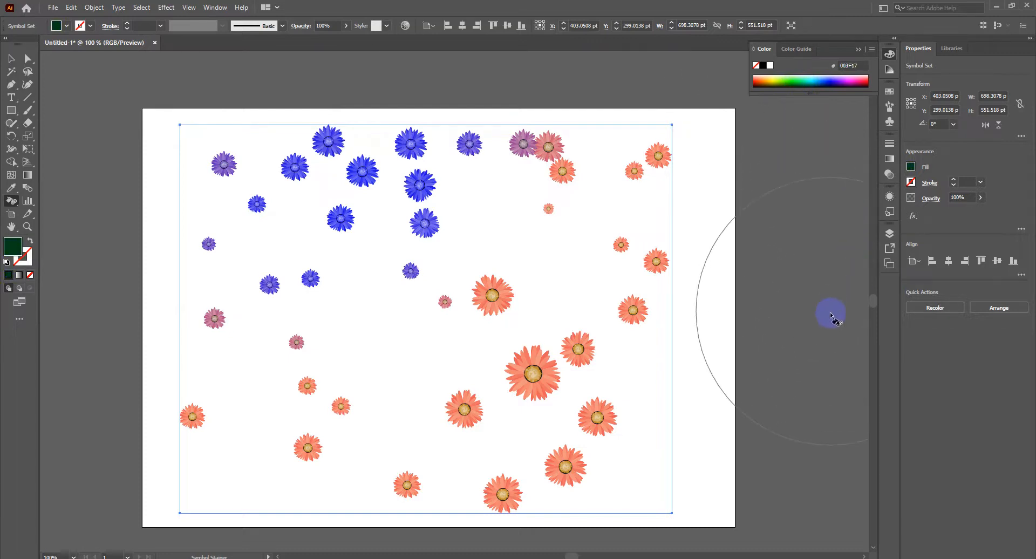
pyautogui.moveTo(664, 405)
pyautogui.mouseDown()
pyautogui.moveTo(610, 393)
pyautogui.moveTo(626, 378)
pyautogui.mouseUp()
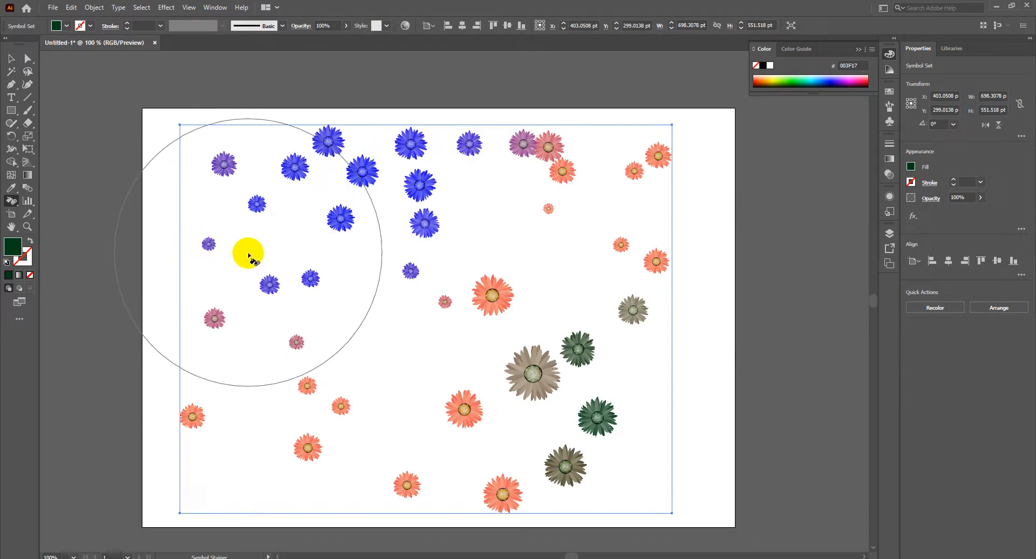
# Fade the blue gerberas with the Symbol Screener tool and restore their full opacity
pyautogui.moveTo(16, 211); pyautogui.dragTo(65, 279)
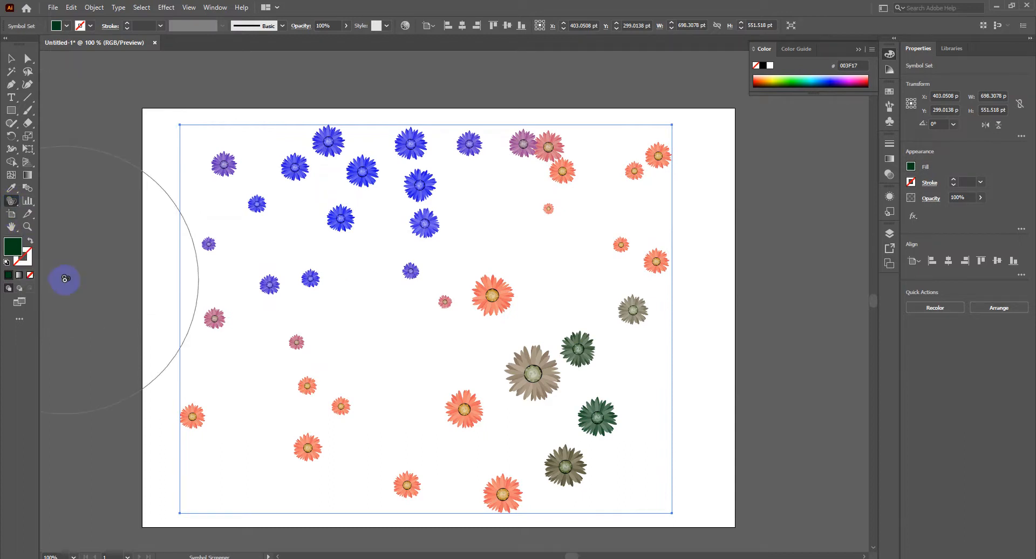
pyautogui.moveTo(297, 245)
pyautogui.mouseDown()
pyautogui.moveTo(338, 208)
pyautogui.moveTo(328, 204)
pyautogui.mouseUp()
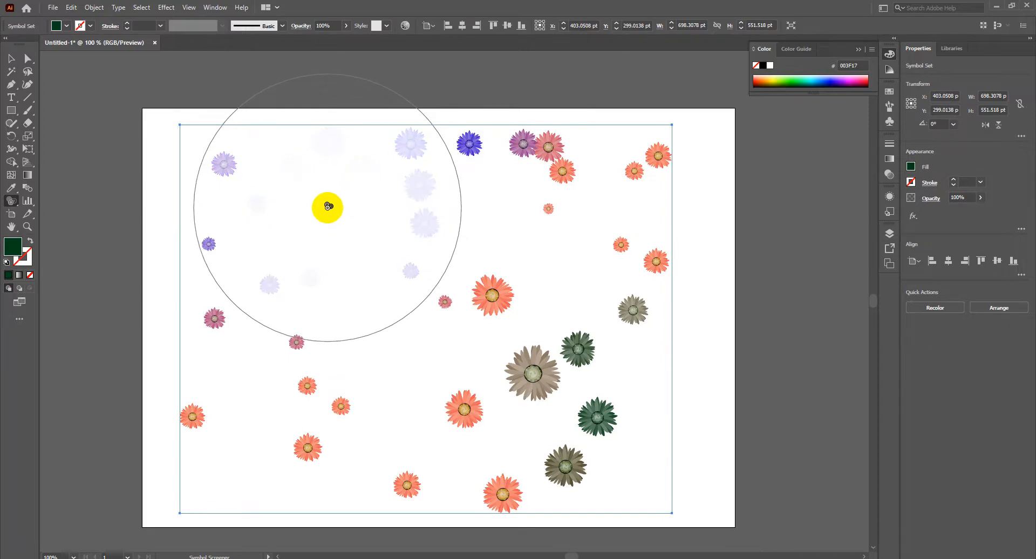
pyautogui.moveTo(332, 206); pyautogui.dragTo(332, 206)
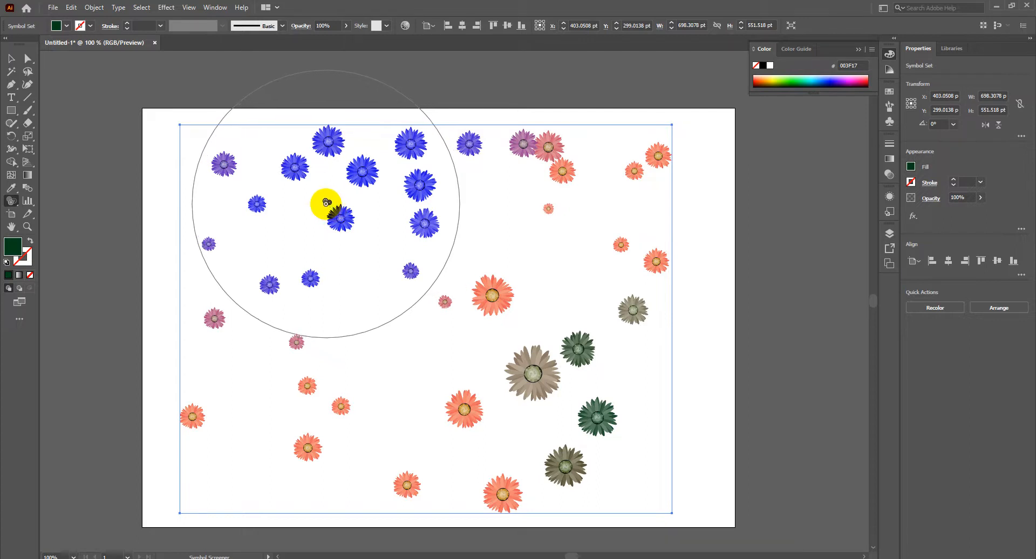
# Try to apply a style to the blue gerberas with the Symbol Styler tool
pyautogui.click(8, 206)
pyautogui.moveTo(8, 205); pyautogui.dragTo(89, 296)
pyautogui.click(319, 153)
pyautogui.moveTo(309, 165); pyautogui.dragTo(348, 239)
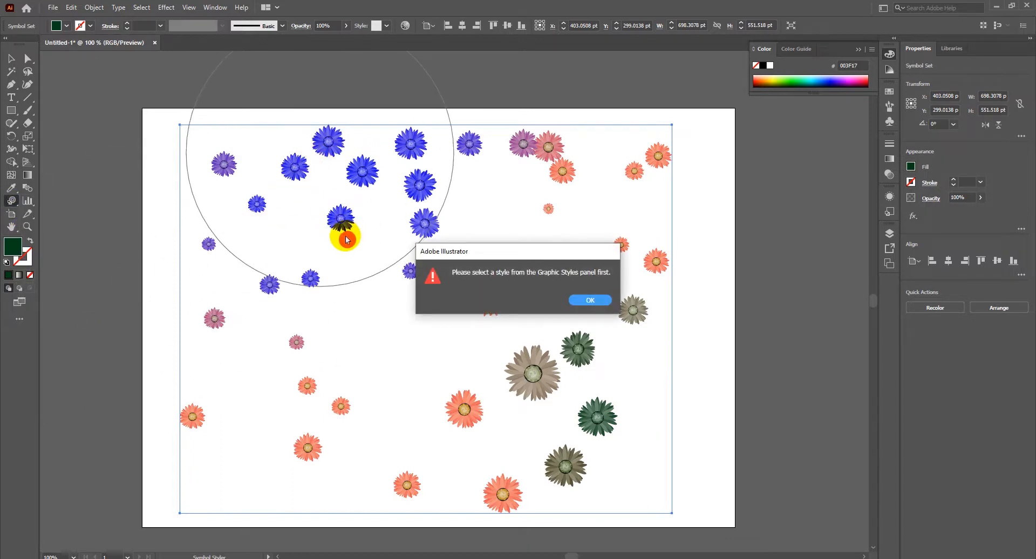
pyautogui.click(591, 300)
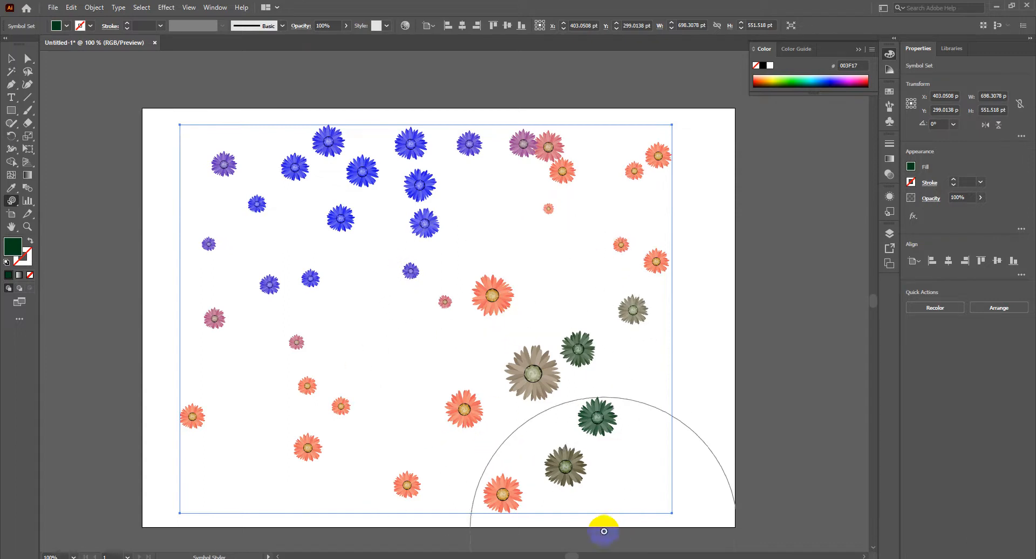
pyautogui.hotkey('alt', 'Tab')
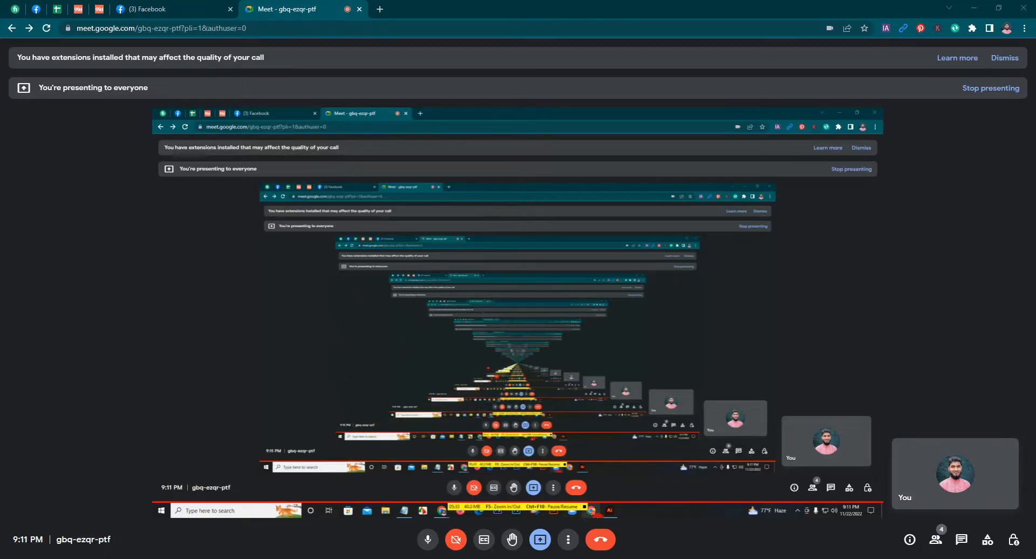
pyautogui.hotkey('alt', 'Tab')
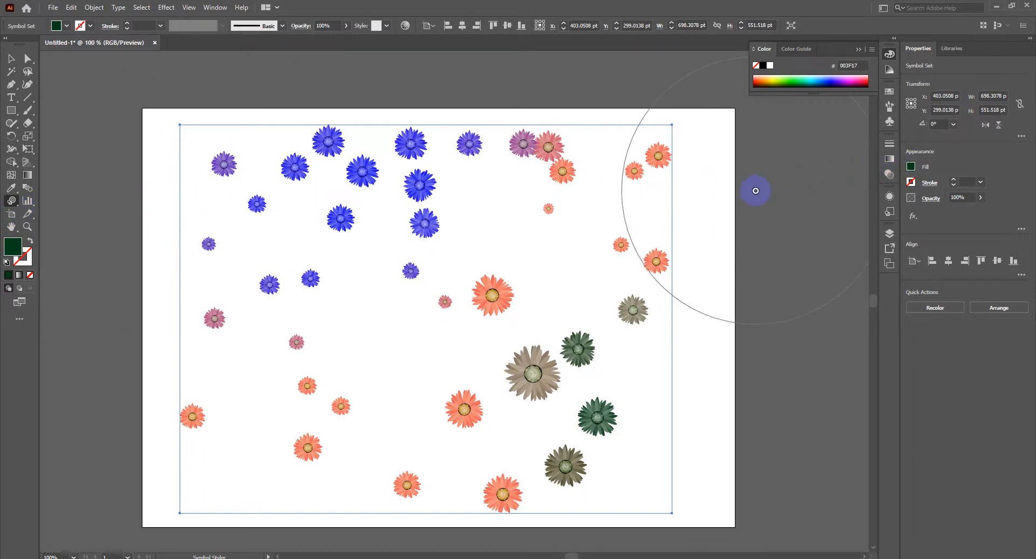
# Delete the gerbera symbol set and place a single Illuminated Orange symbol on the artboard
pyautogui.press('Delete')
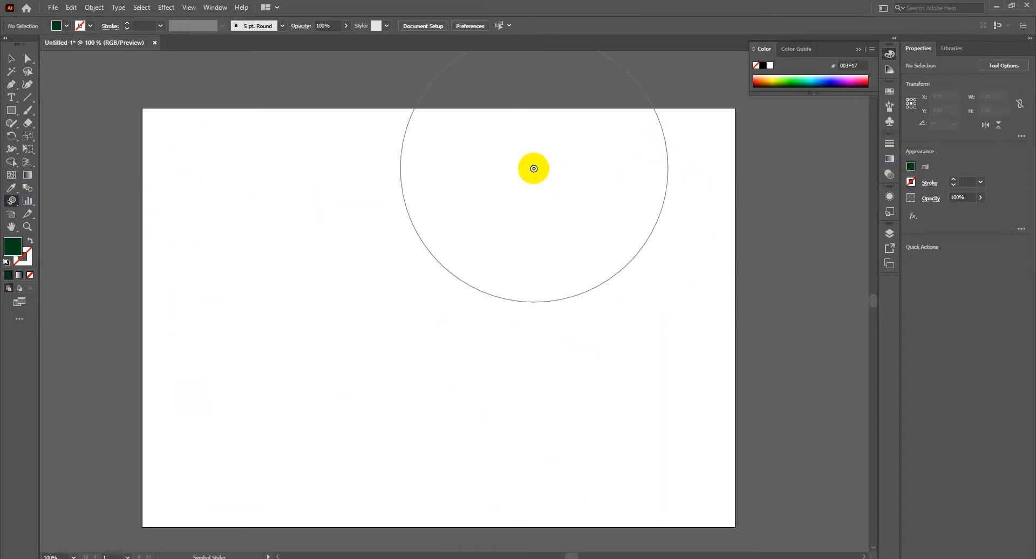
pyautogui.click(908, 202)
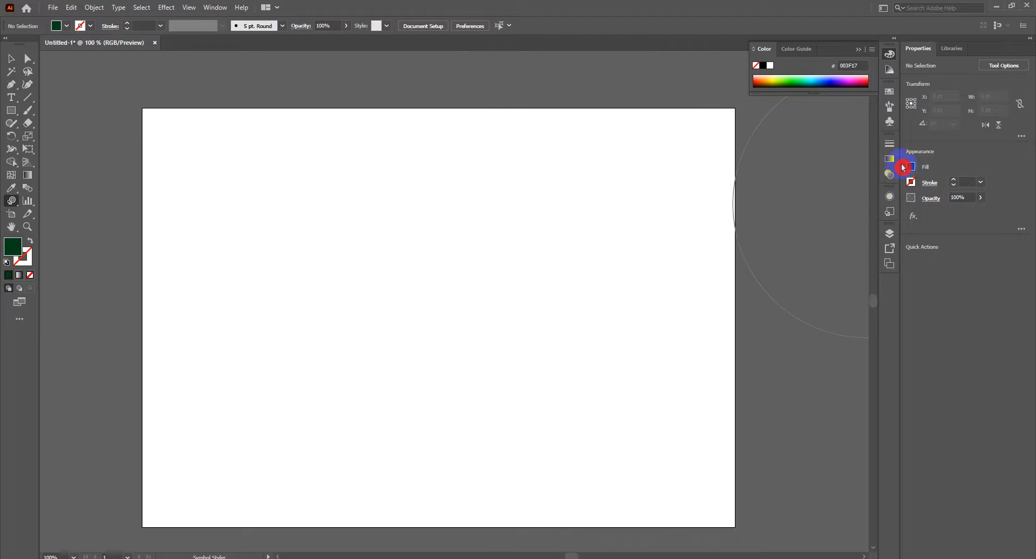
pyautogui.click(890, 121)
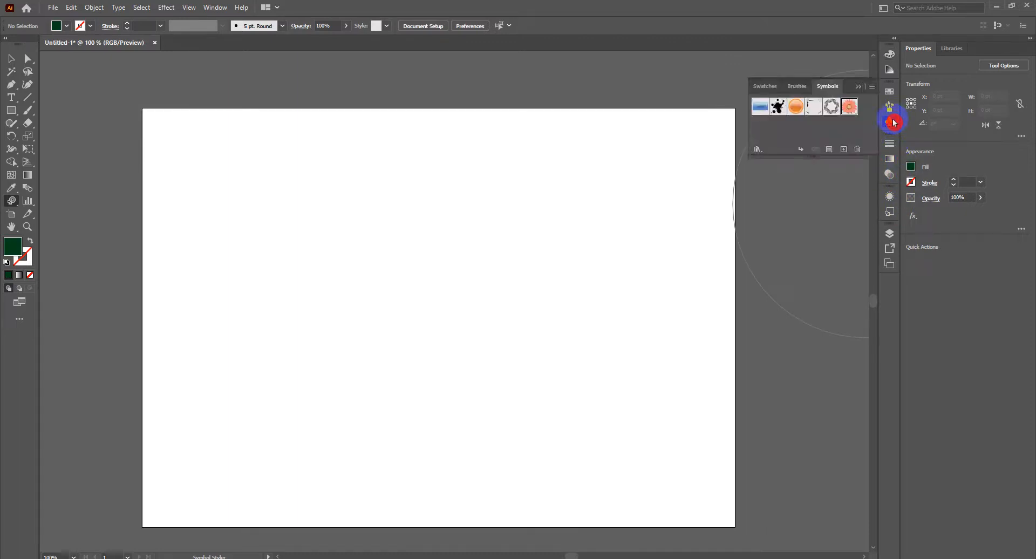
pyautogui.moveTo(791, 120); pyautogui.dragTo(469, 239)
pyautogui.click(23, 56)
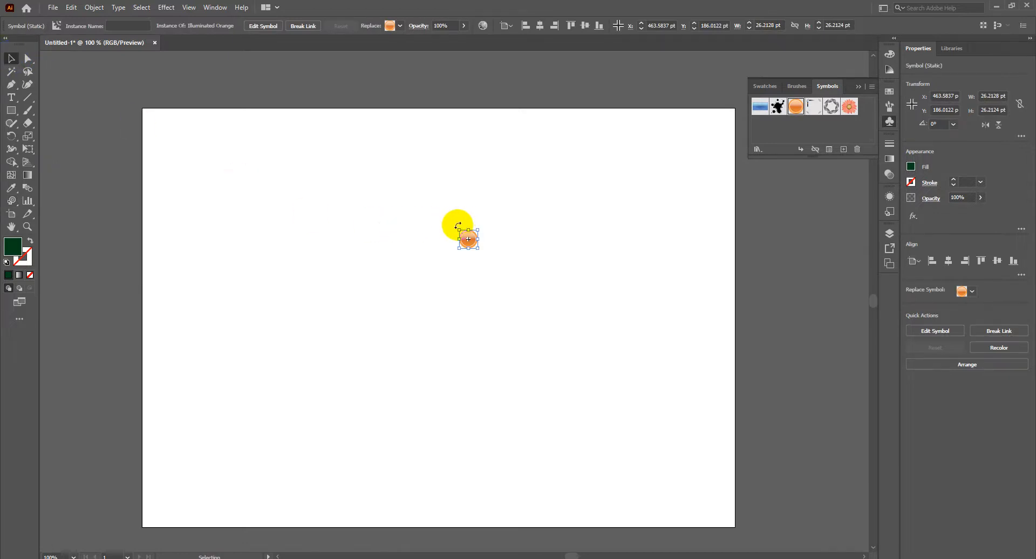
# Enlarge the Illuminated Orange symbol to about 260 pt and centre it horizontally and vertically on the artboard
pyautogui.moveTo(481, 224); pyautogui.dragTo(578, 151)
pyautogui.click(507, 213)
pyautogui.moveTo(507, 213); pyautogui.dragTo(481, 254)
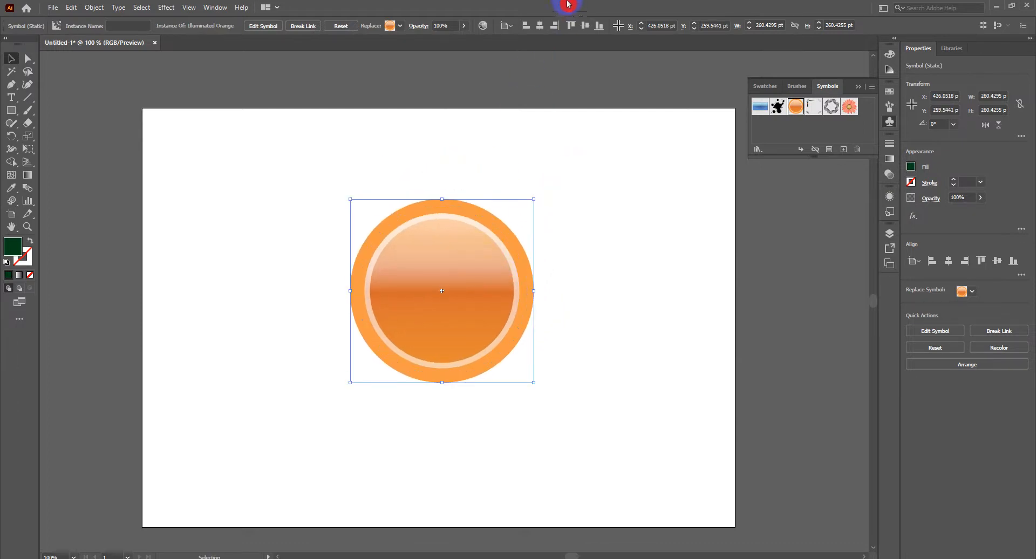
pyautogui.click(542, 27)
pyautogui.click(585, 29)
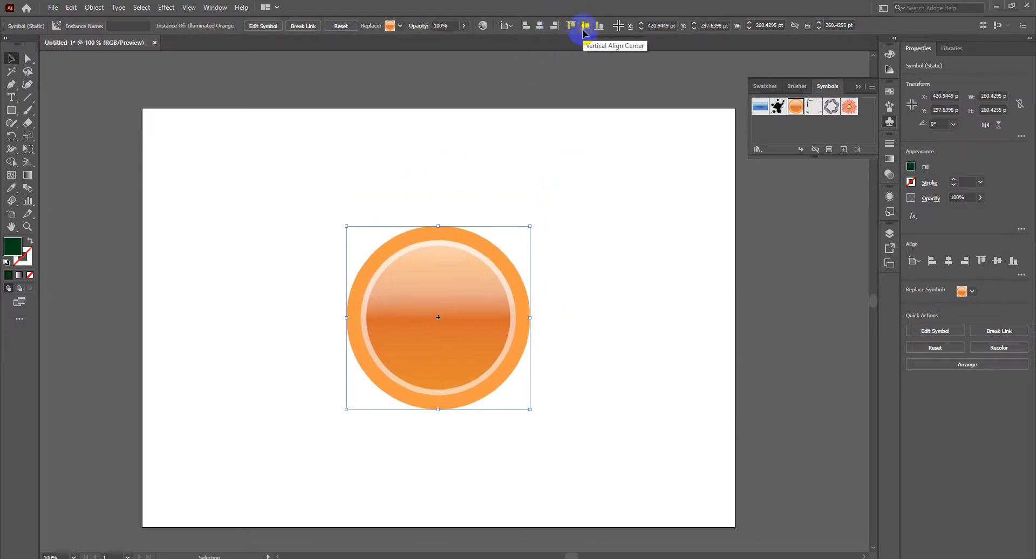
# Activate the Symbol Styler tool for the orange symbol and display the available graphic styles
pyautogui.moveTo(14, 201); pyautogui.dragTo(92, 292)
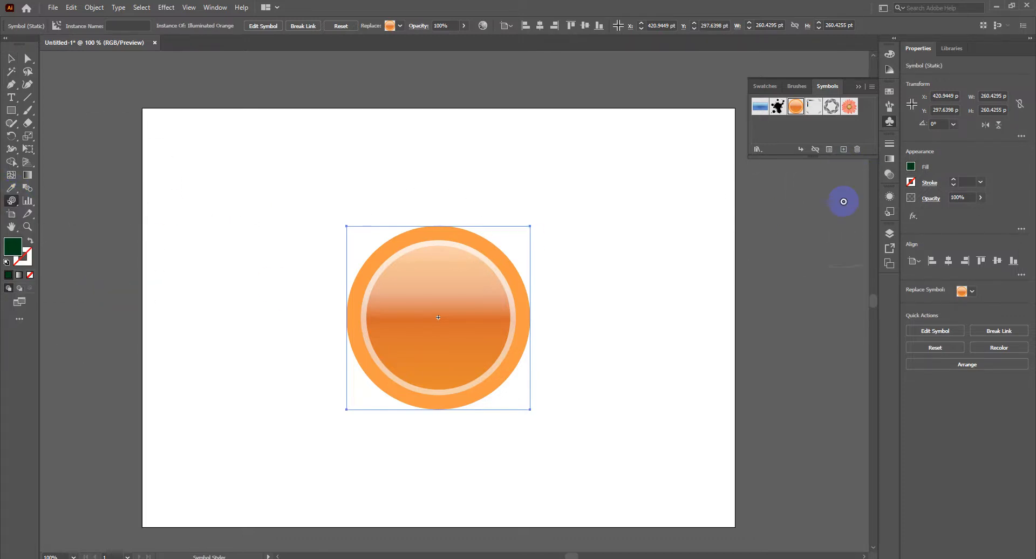
pyautogui.click(220, 7)
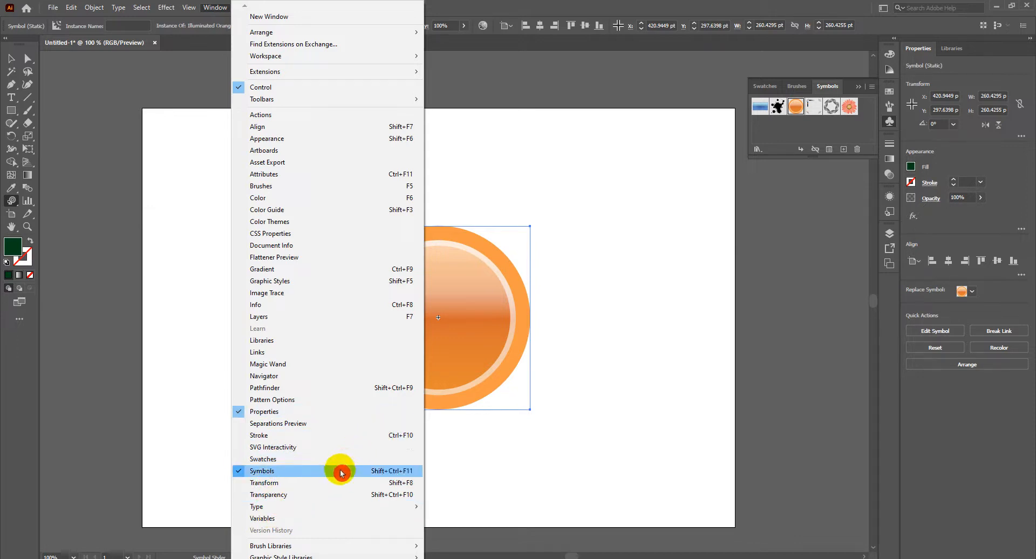
pyautogui.click(480, 308)
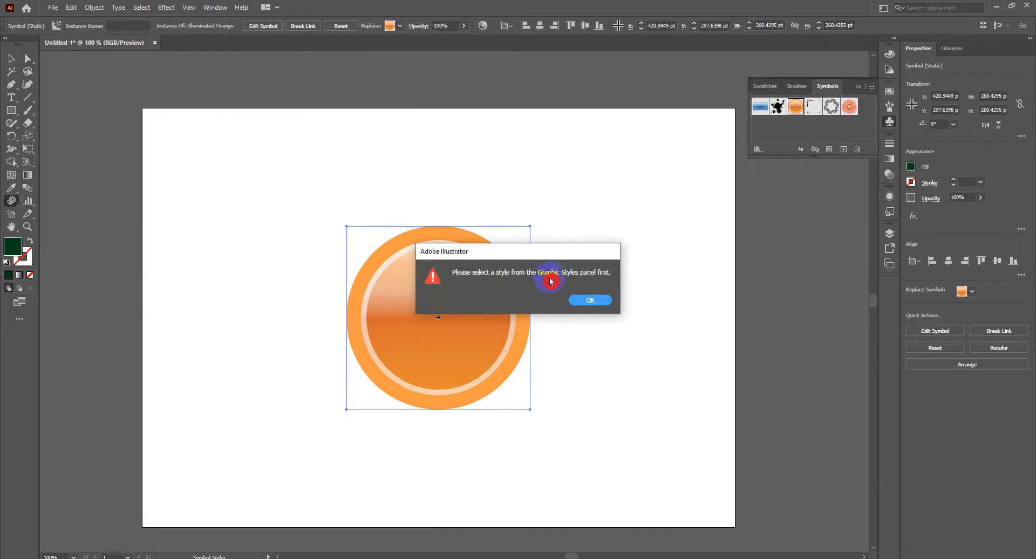
pyautogui.click(599, 303)
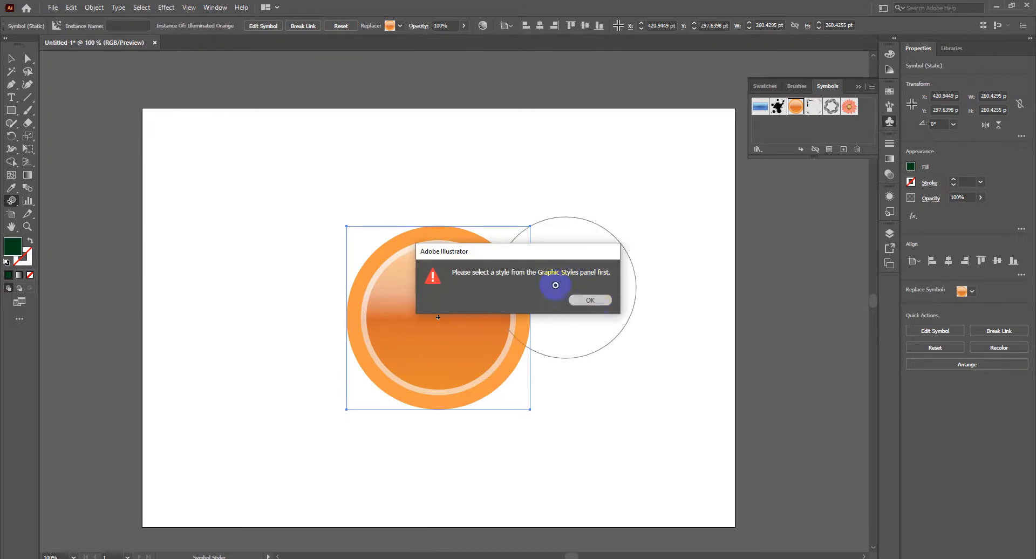
pyautogui.click(214, 7)
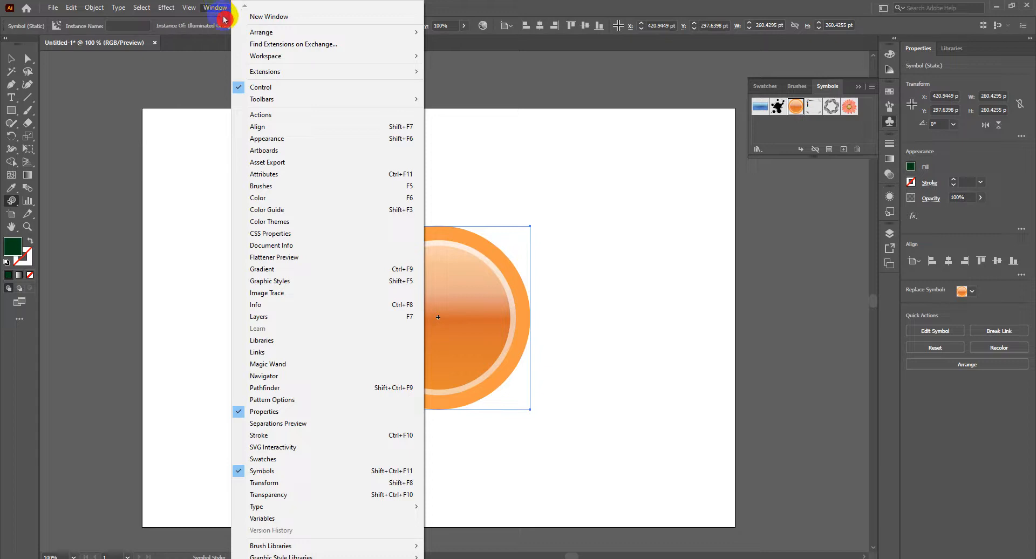
pyautogui.click(313, 282)
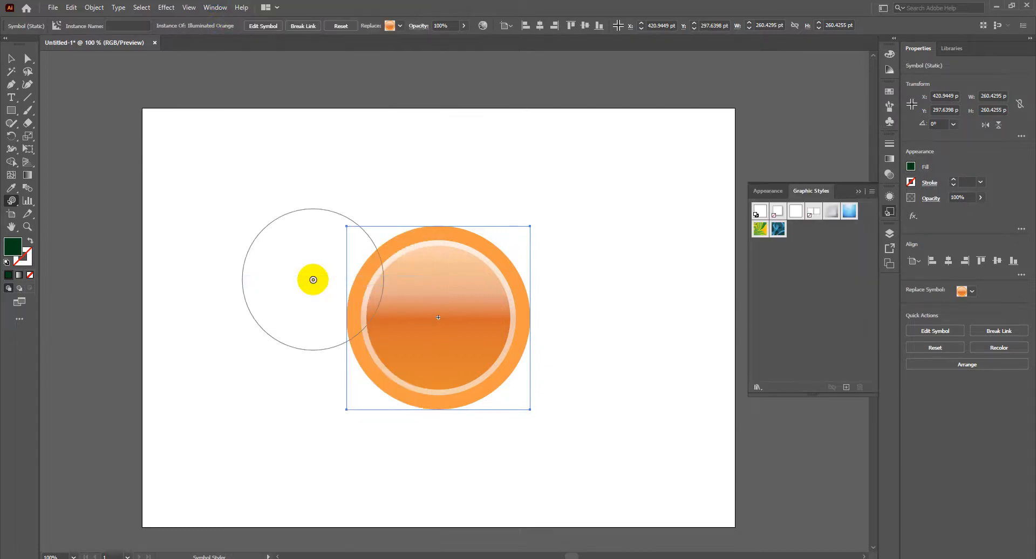
# Apply the green and yellow floral graphic style to the orange symbol with the Symbol Styler tool
pyautogui.click(759, 230)
pyautogui.click(432, 306)
pyautogui.click(433, 304)
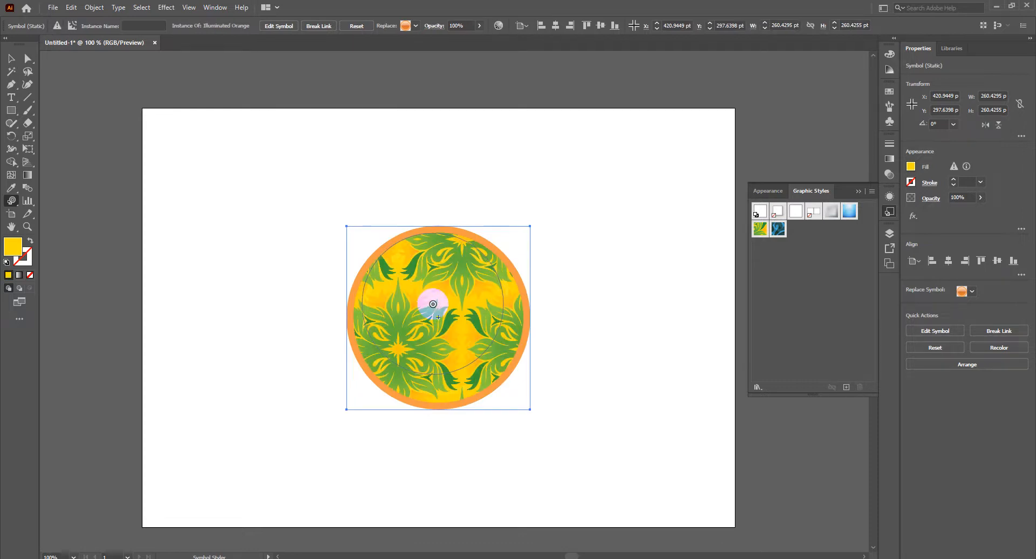
pyautogui.click(433, 305)
pyautogui.click(480, 300)
# Restyle the symbol with the dark teal leaf graphic style, followed by the glossy blue gradient style
pyautogui.click(842, 224)
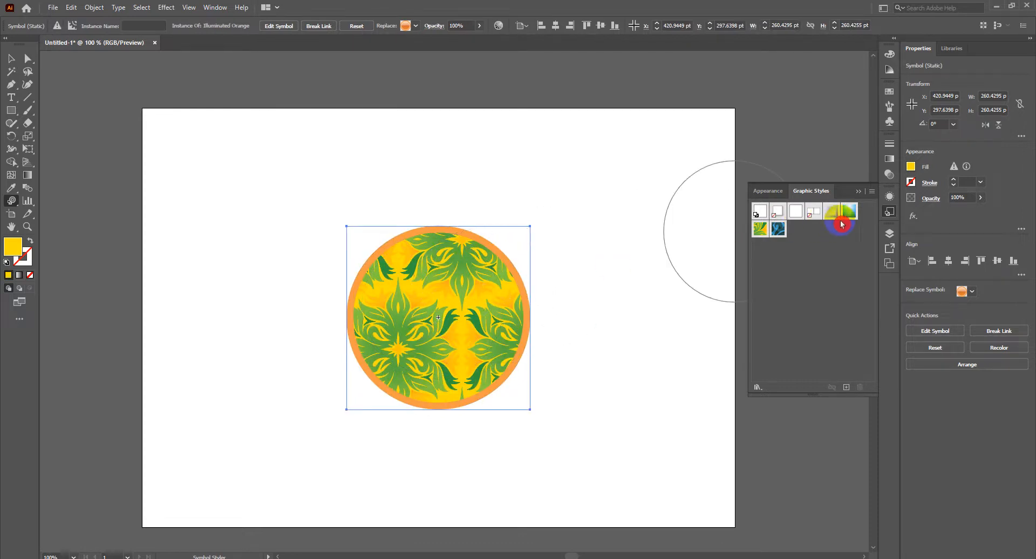
pyautogui.click(778, 229)
pyautogui.moveTo(370, 293)
pyautogui.mouseDown()
pyautogui.moveTo(412, 312)
pyautogui.moveTo(464, 311)
pyautogui.moveTo(418, 340)
pyautogui.moveTo(441, 305)
pyautogui.moveTo(414, 310)
pyautogui.moveTo(441, 369)
pyautogui.mouseUp()
pyautogui.click(849, 216)
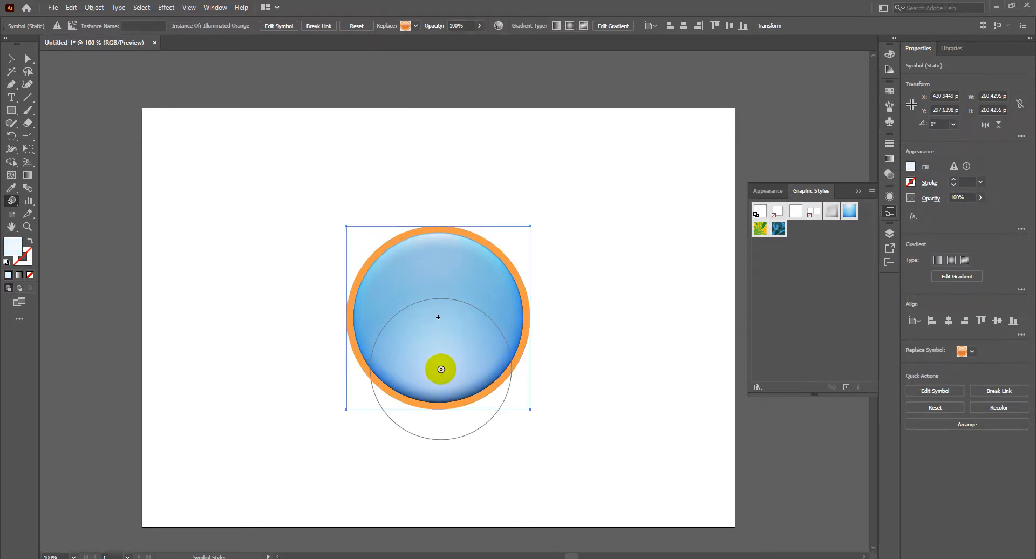
# Delete the styled symbol from the artboard and switch to the Symbol Sprayer tool
pyautogui.press('Delete')
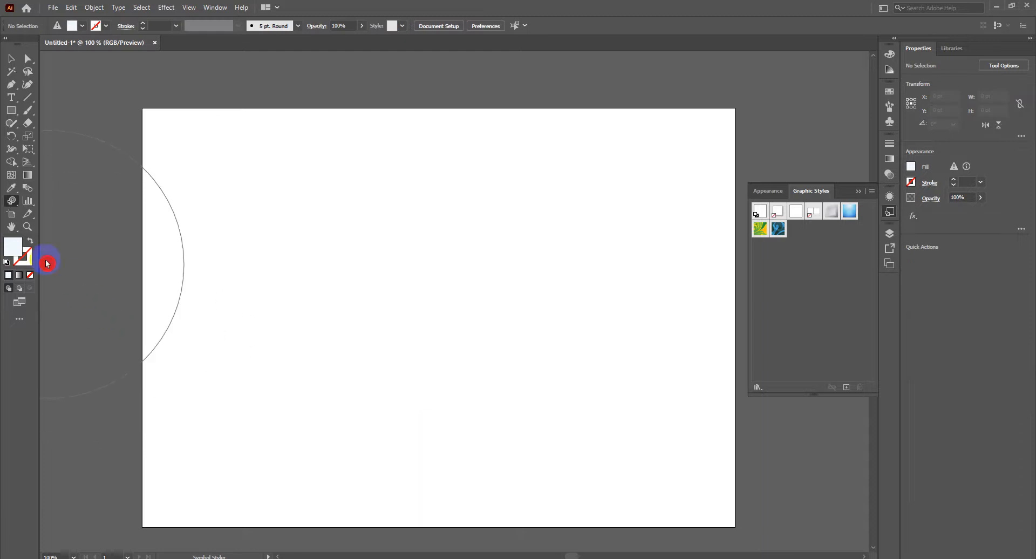
pyautogui.moveTo(12, 207); pyautogui.dragTo(77, 248)
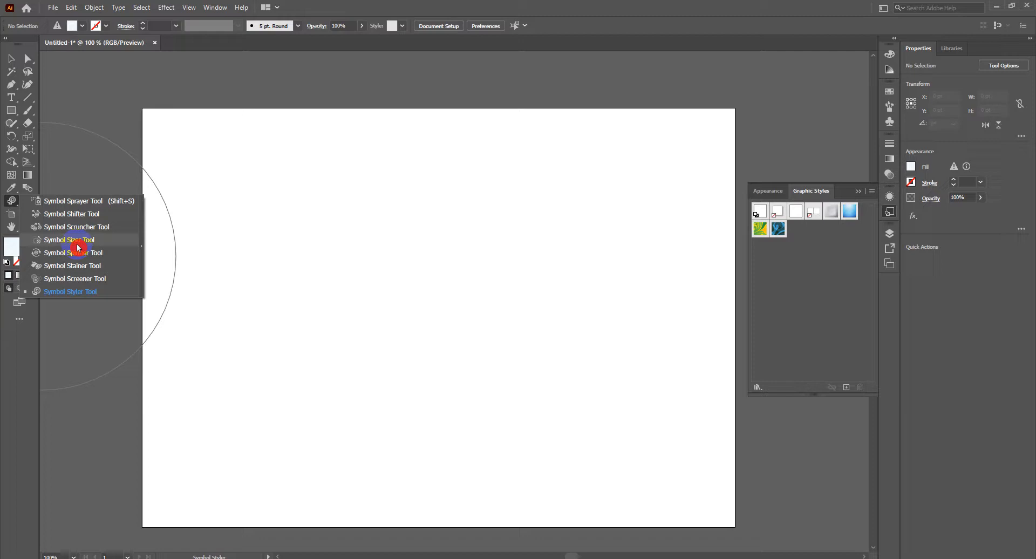
pyautogui.click(51, 204)
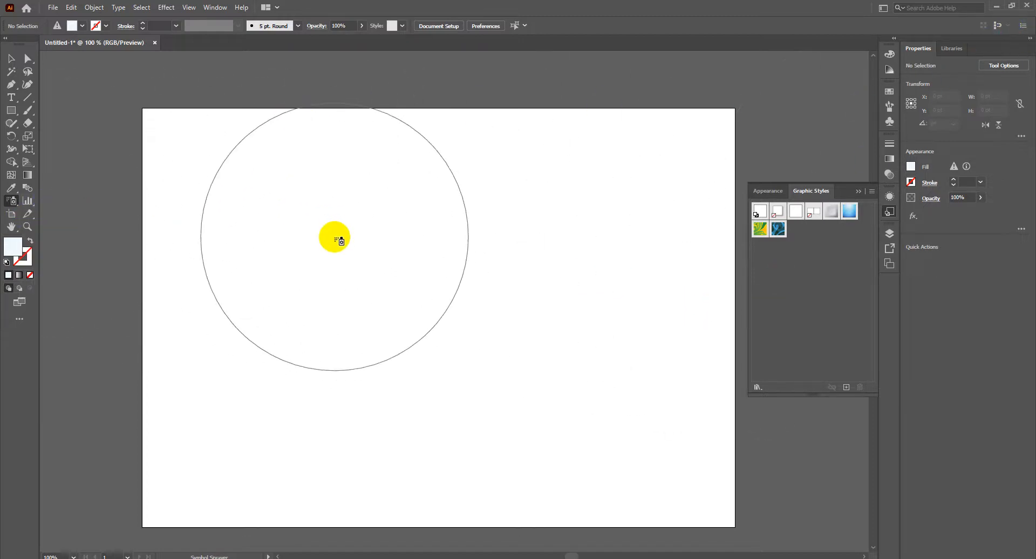
# Draw five large overlapping slices across the artboard with the Slice tool, including ones about 408 × 228 pt and 388 × 345 pt
pyautogui.moveTo(36, 211); pyautogui.dragTo(76, 216)
pyautogui.moveTo(194, 149); pyautogui.dragTo(462, 329)
pyautogui.moveTo(265, 99); pyautogui.dragTo(618, 273)
pyautogui.moveTo(703, 372); pyautogui.dragTo(415, 212)
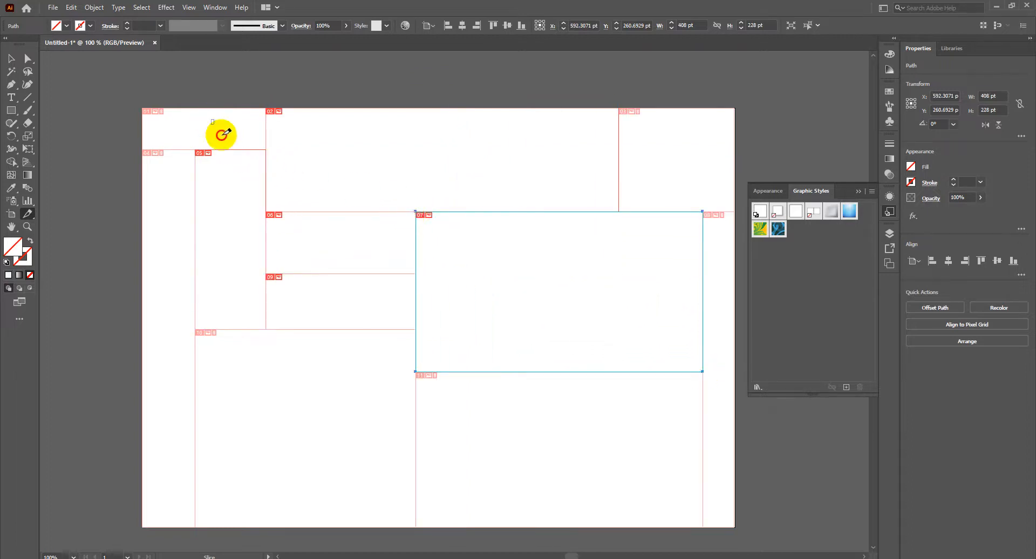
pyautogui.moveTo(211, 119); pyautogui.dragTo(485, 361)
pyautogui.moveTo(673, 387); pyautogui.dragTo(343, 64)
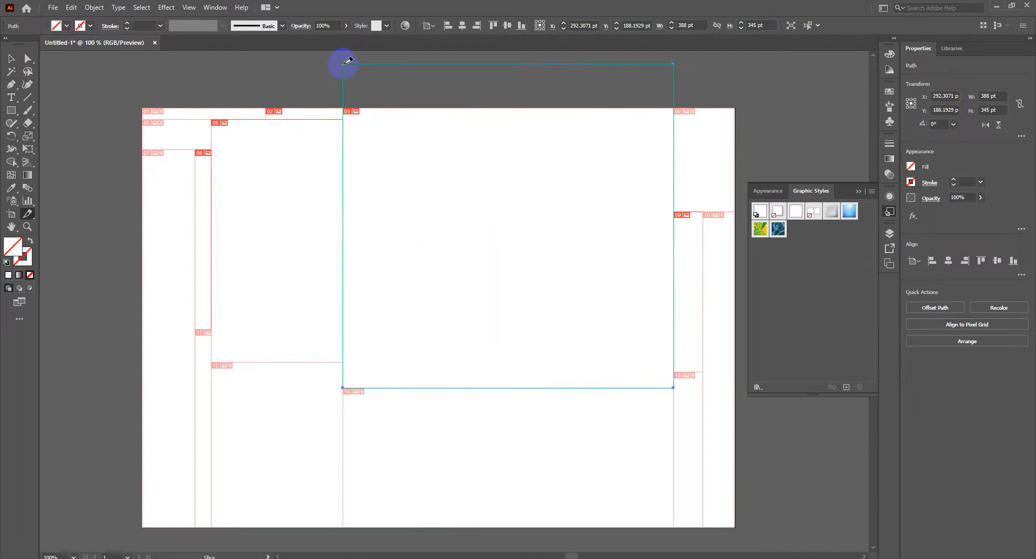
# Draw five more slices over the upper middle of the artboard, ending with one about 137 × 32 pt
pyautogui.moveTo(250, 109); pyautogui.dragTo(458, 292)
pyautogui.moveTo(422, 237); pyautogui.dragTo(569, 307)
pyautogui.moveTo(451, 181); pyautogui.dragTo(590, 222)
pyautogui.moveTo(550, 119); pyautogui.dragTo(628, 221)
pyautogui.moveTo(660, 258); pyautogui.dragTo(563, 236)
# Use the Slice Selection tool to select the slice at the left and extend its upper edge, making it about 379 × 269 pt
pyautogui.click(24, 202)
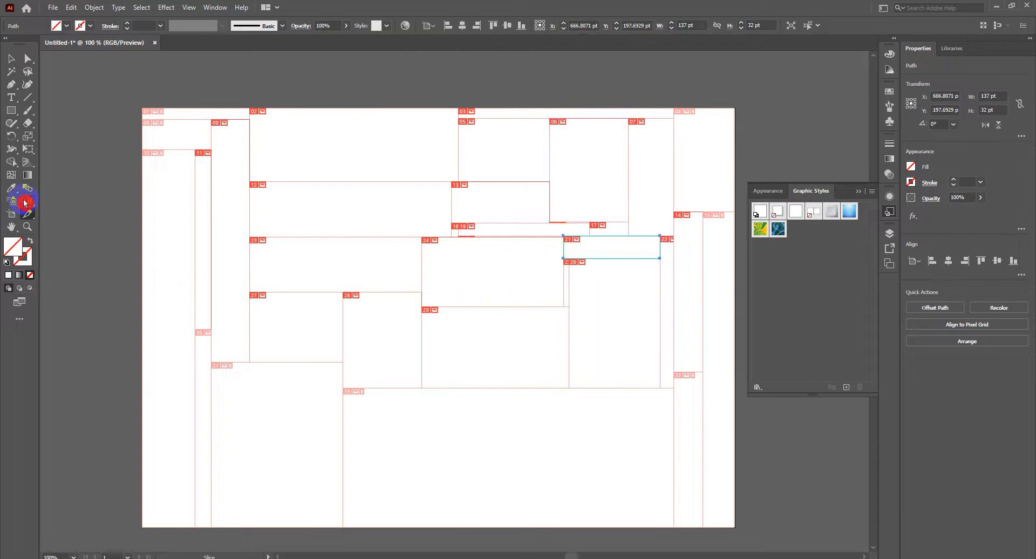
pyautogui.moveTo(27, 218); pyautogui.dragTo(76, 225)
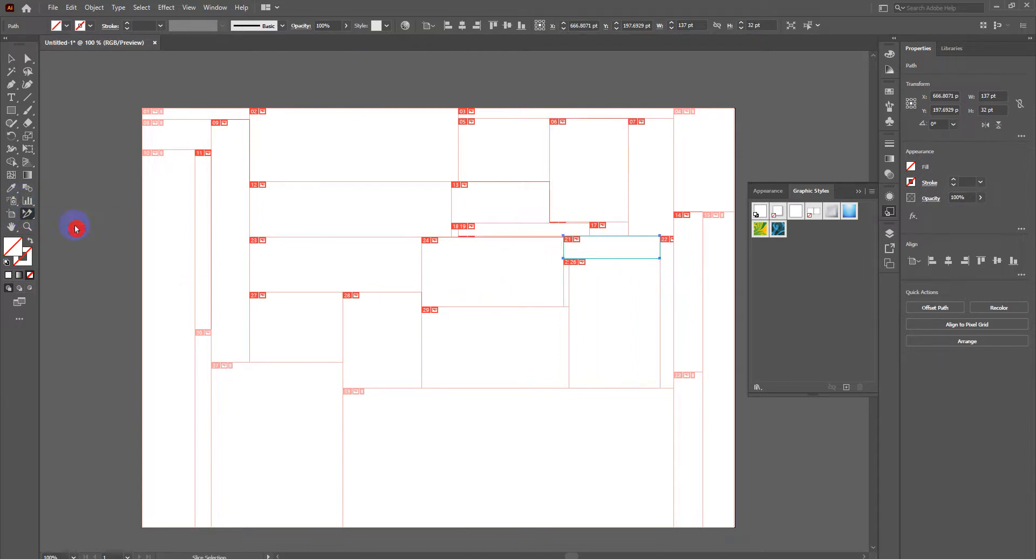
pyautogui.click(214, 170)
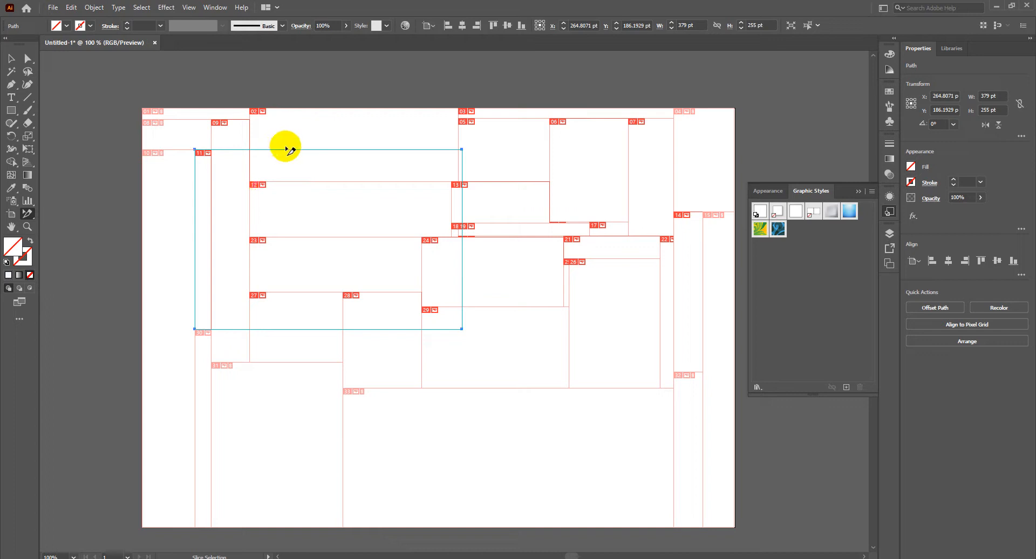
pyautogui.moveTo(289, 150); pyautogui.dragTo(289, 138)
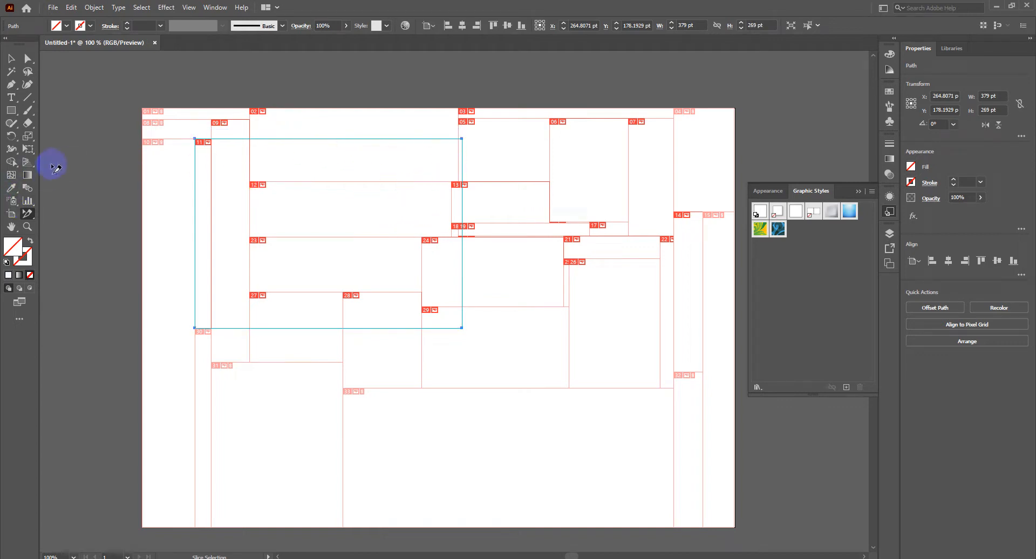
# Delete all the slices from the artboard and switch back to the Slice tool
pyautogui.hotkey('ctrl', 'a')
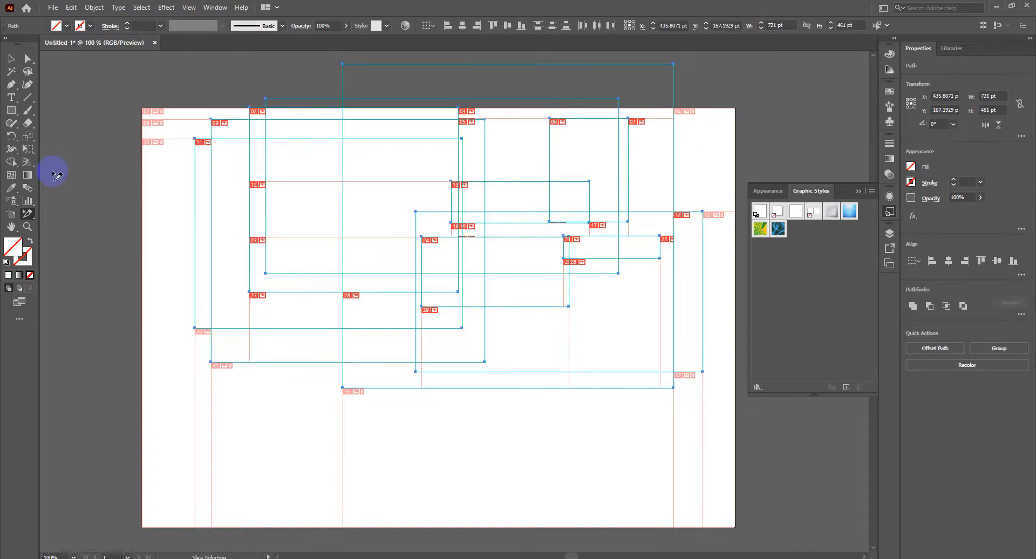
pyautogui.press('Delete')
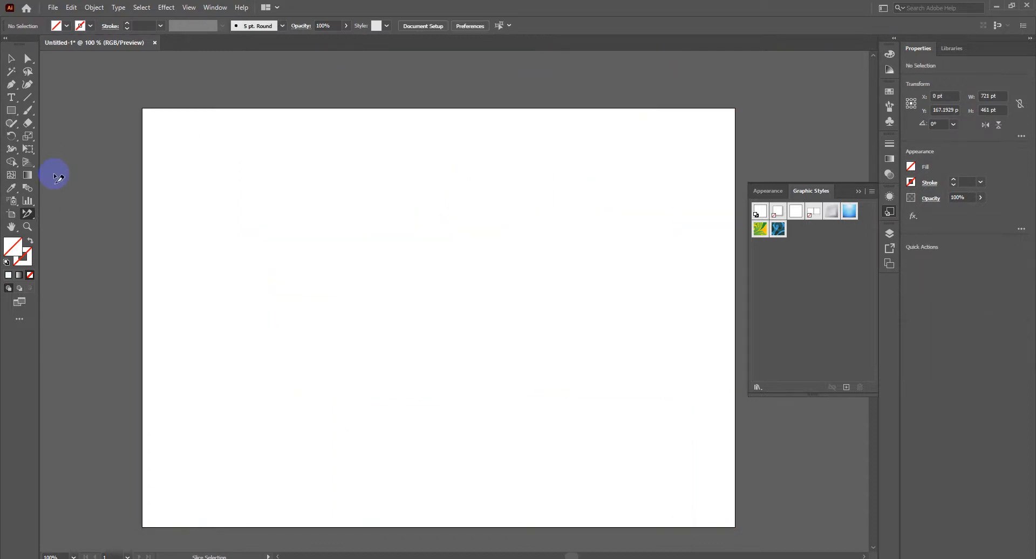
pyautogui.moveTo(29, 217); pyautogui.dragTo(61, 212)
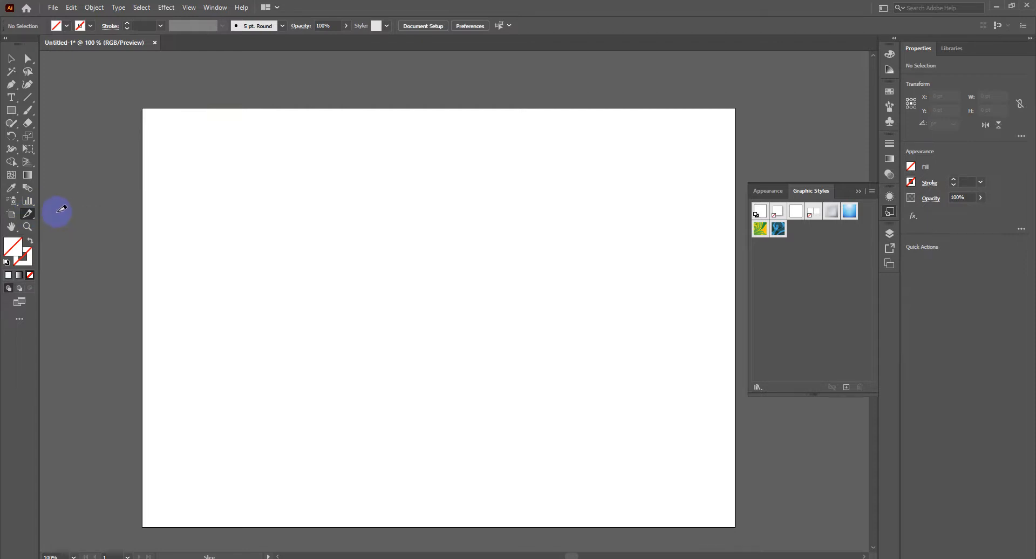
# Pan the empty artboard around the view with the Hand tool and check the Print Tiling tool grouped with it
pyautogui.moveTo(117, 249); pyautogui.dragTo(264, 257)
pyautogui.moveTo(380, 257); pyautogui.dragTo(202, 236)
pyautogui.moveTo(436, 272); pyautogui.dragTo(400, 273)
pyautogui.moveTo(180, 164); pyautogui.dragTo(222, 259)
pyautogui.moveTo(315, 314); pyautogui.dragTo(292, 177)
pyautogui.moveTo(322, 256); pyautogui.dragTo(295, 299)
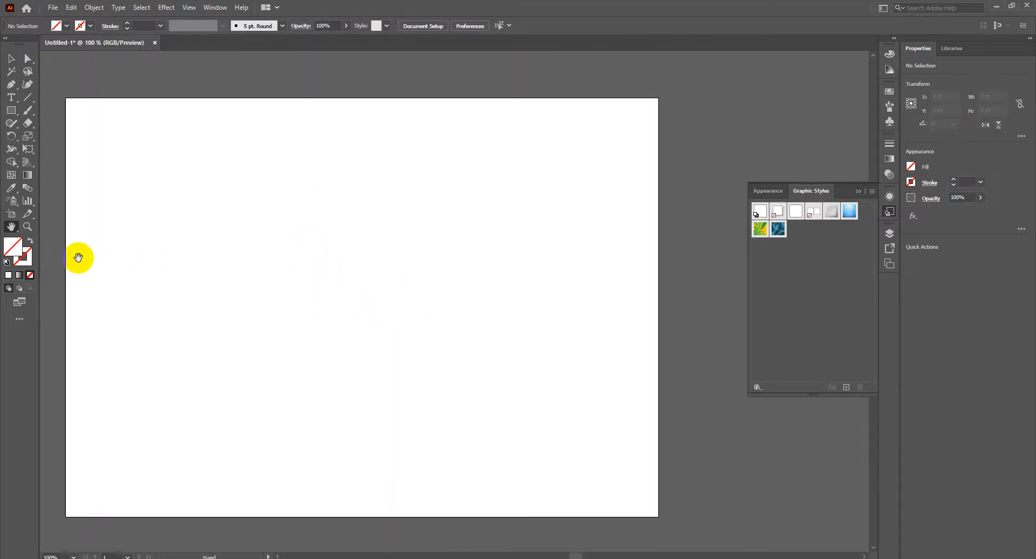
pyautogui.moveTo(13, 230); pyautogui.dragTo(41, 232)
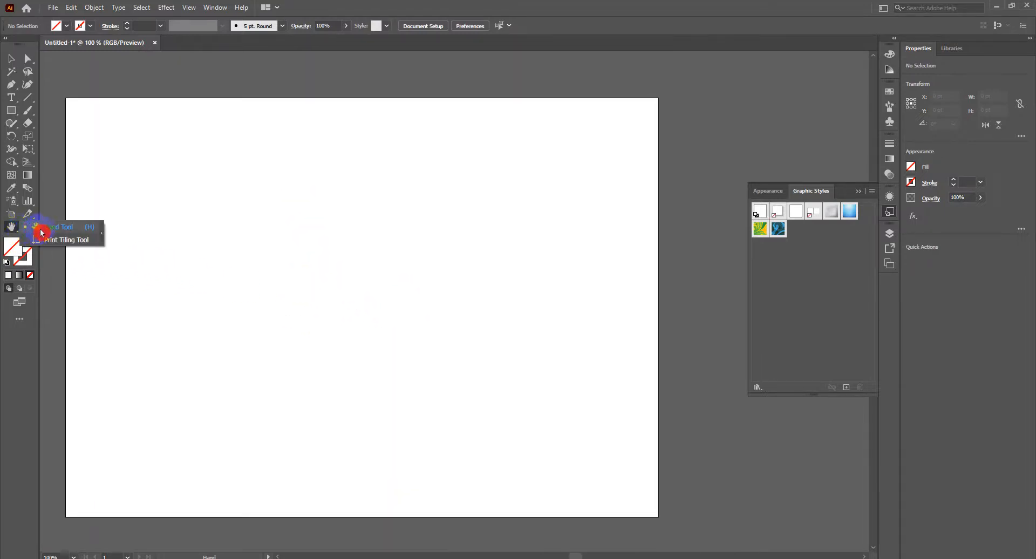
pyautogui.moveTo(113, 232); pyautogui.dragTo(141, 244)
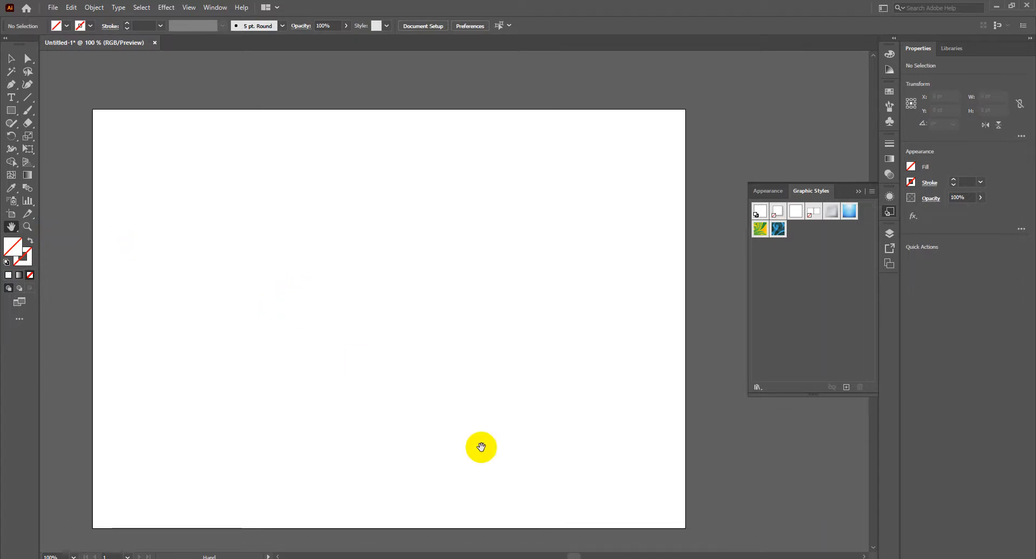
# Switch to the Google Meet call in Chrome, admit the waiting participant, and return to Illustrator
pyautogui.moveTo(410, 558)
pyautogui.click(350, 536)
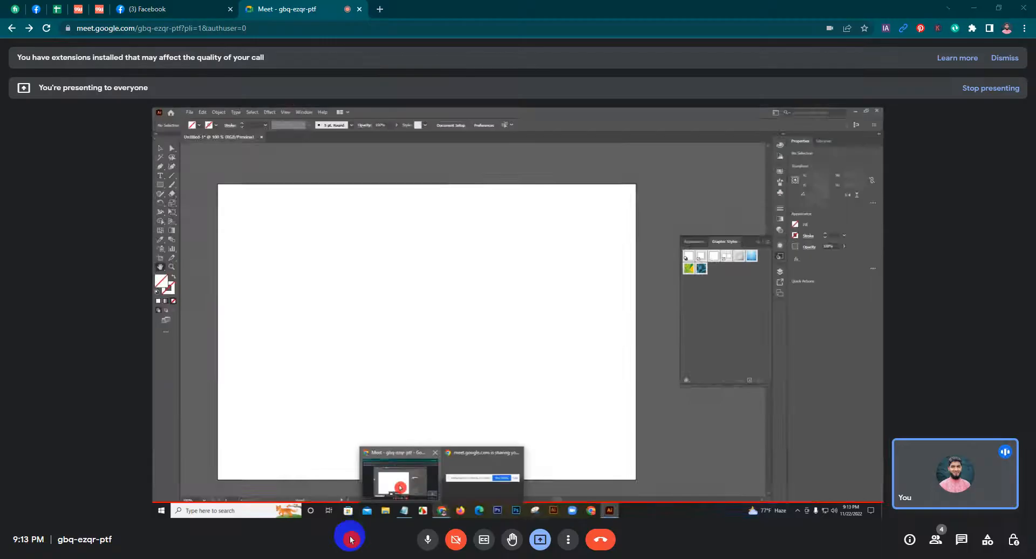
pyautogui.click(185, 4)
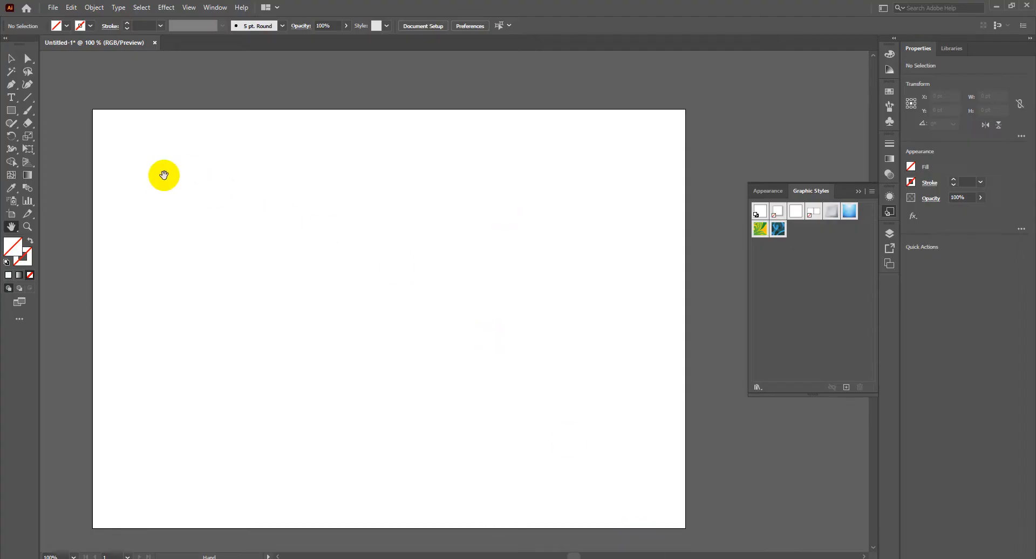
pyautogui.rightClick(147, 176)
pyautogui.click(169, 170)
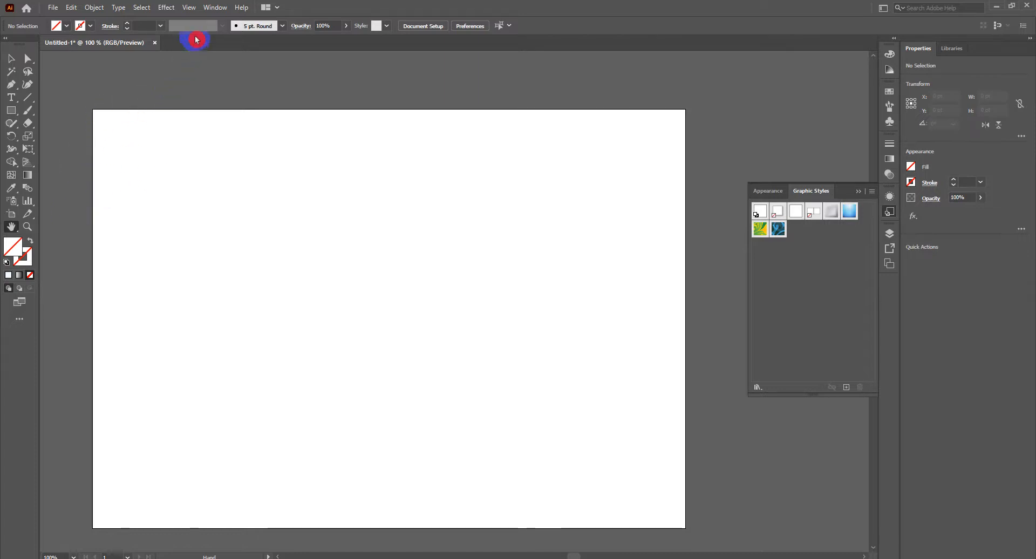
pyautogui.moveTo(410, 556)
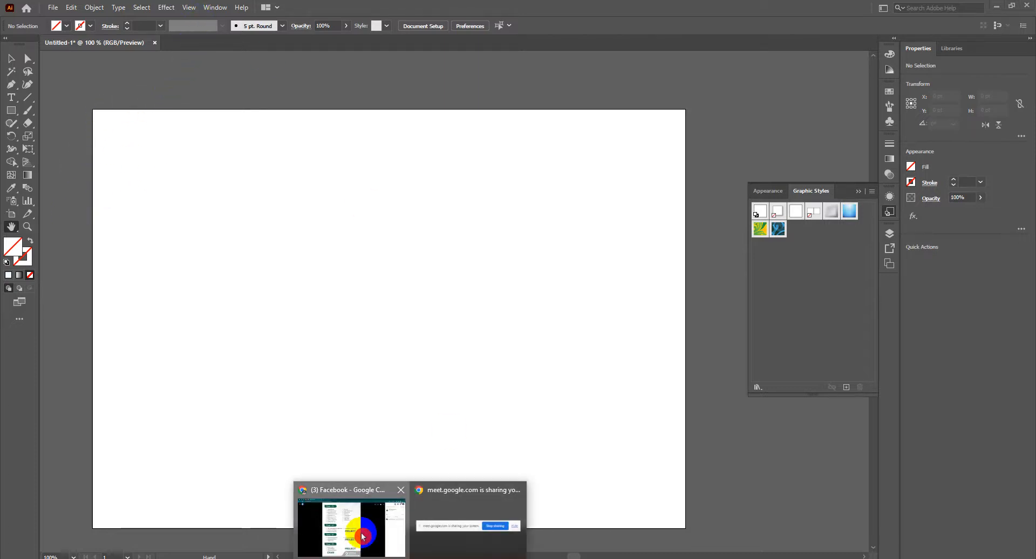
pyautogui.click(348, 519)
pyautogui.click(339, 8)
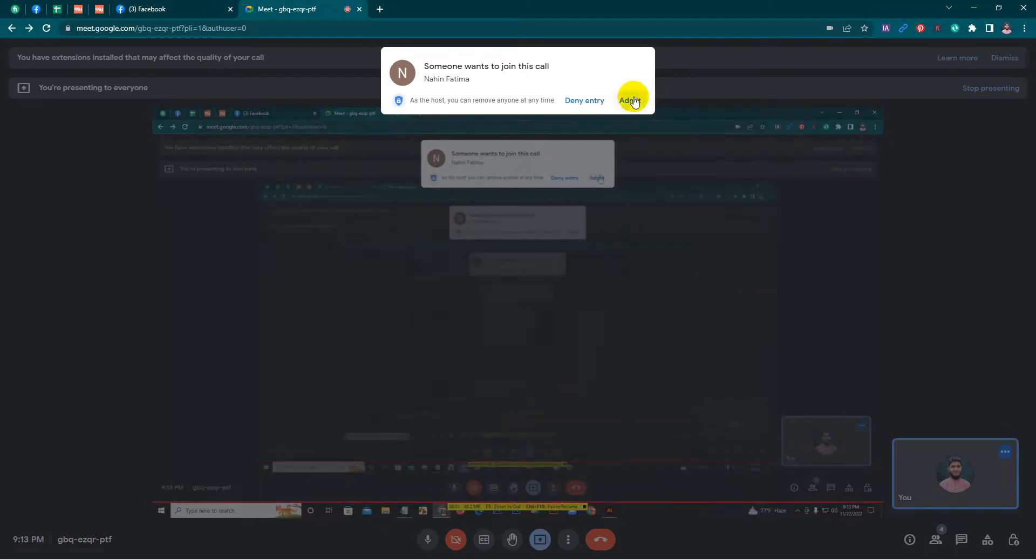
pyautogui.click(630, 100)
pyautogui.click(649, 558)
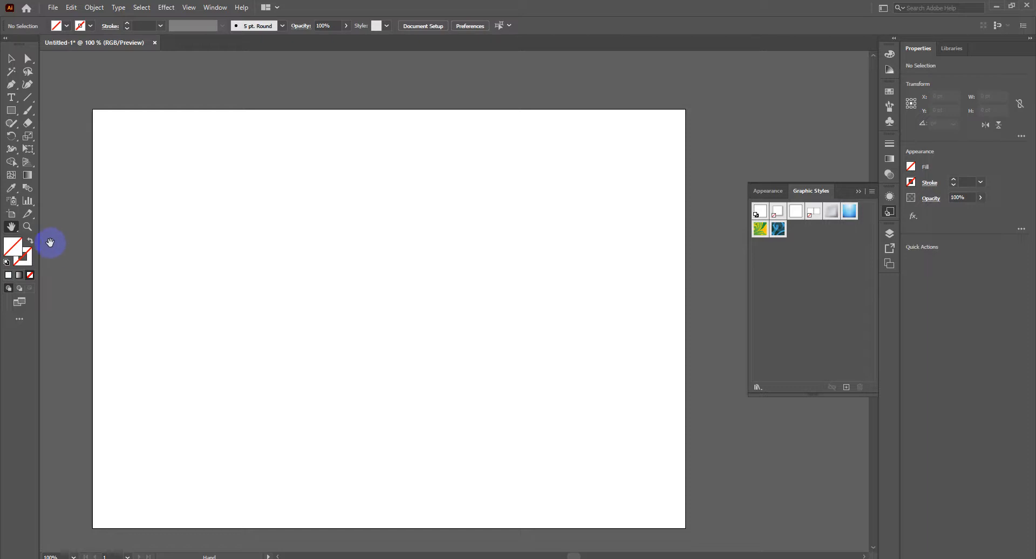
# Display the Pattern Options panel and place it over the right side of the artboard, clear of the drawing area
pyautogui.click(212, 7)
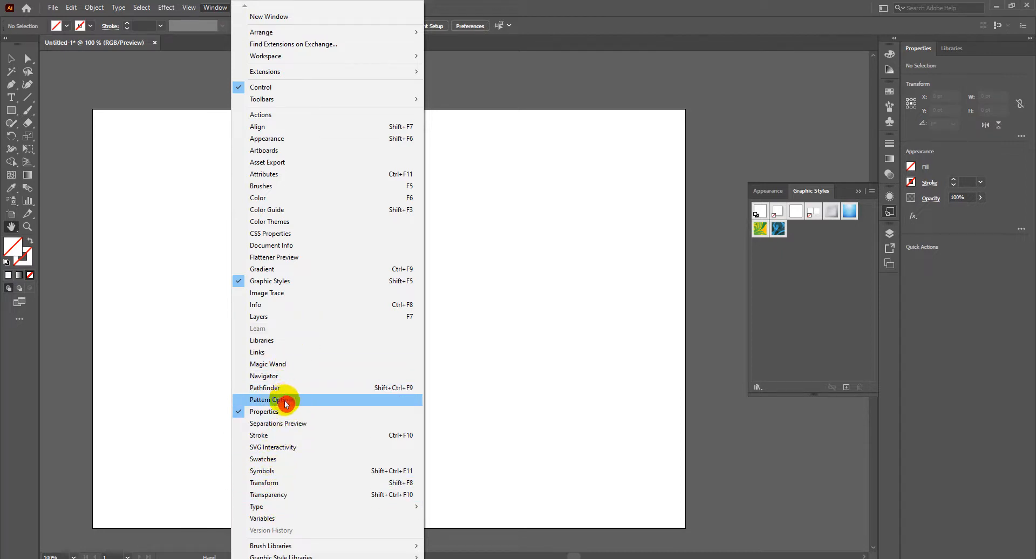
pyautogui.click(313, 400)
pyautogui.click(127, 111)
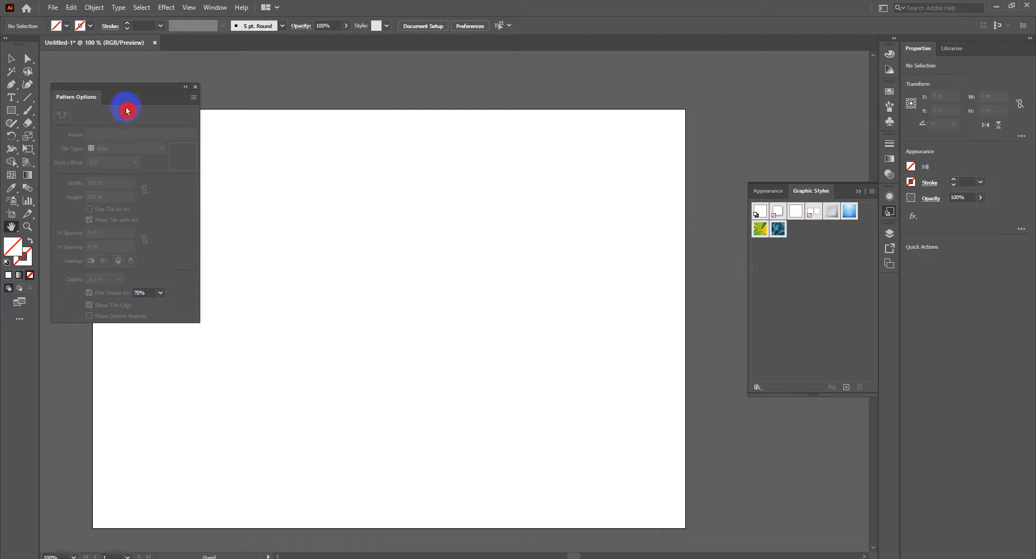
pyautogui.moveTo(131, 91); pyautogui.dragTo(773, 90)
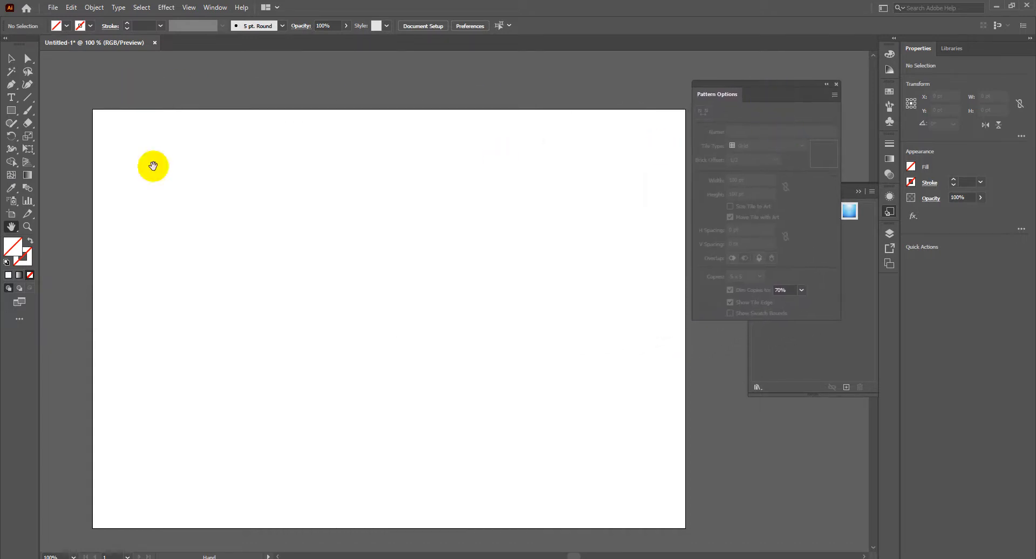
# Create a square about 17.6 pt wide in the upper left of the artboard and fill it with red
pyautogui.moveTo(13, 112); pyautogui.dragTo(54, 102)
pyautogui.moveTo(219, 182); pyautogui.dragTo(336, 248)
pyautogui.click(4, 62)
pyautogui.scroll(3, 262, 201)
pyautogui.click(68, 28)
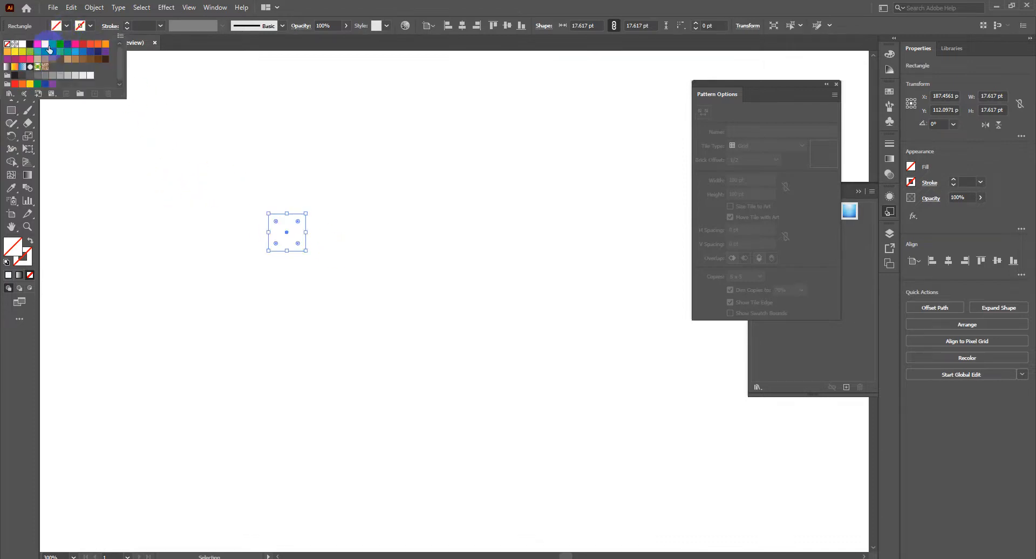
pyautogui.click(39, 46)
# Duplicate the red square to build a 2 × 2 block of touching squares
pyautogui.moveTo(282, 229); pyautogui.dragTo(327, 245)
pyautogui.moveTo(291, 200); pyautogui.dragTo(321, 270)
pyautogui.click(354, 273)
# Recolor the lower-left and upper-right squares dark purple with the RGB color sliders, and deselect them
pyautogui.click(280, 280)
pyautogui.keyDown('shift'); pyautogui.click(331, 224); pyautogui.keyUp('shift')
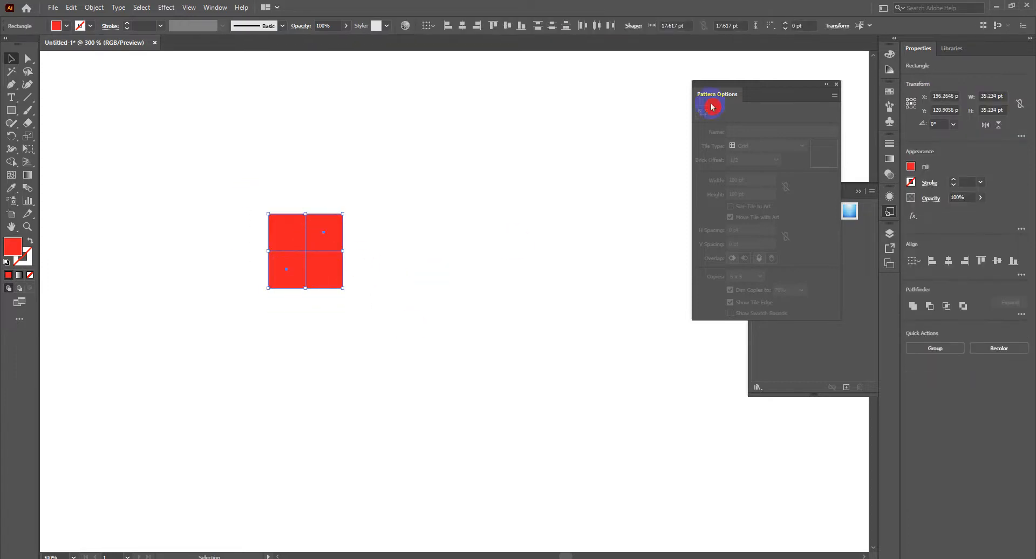
pyautogui.click(894, 51)
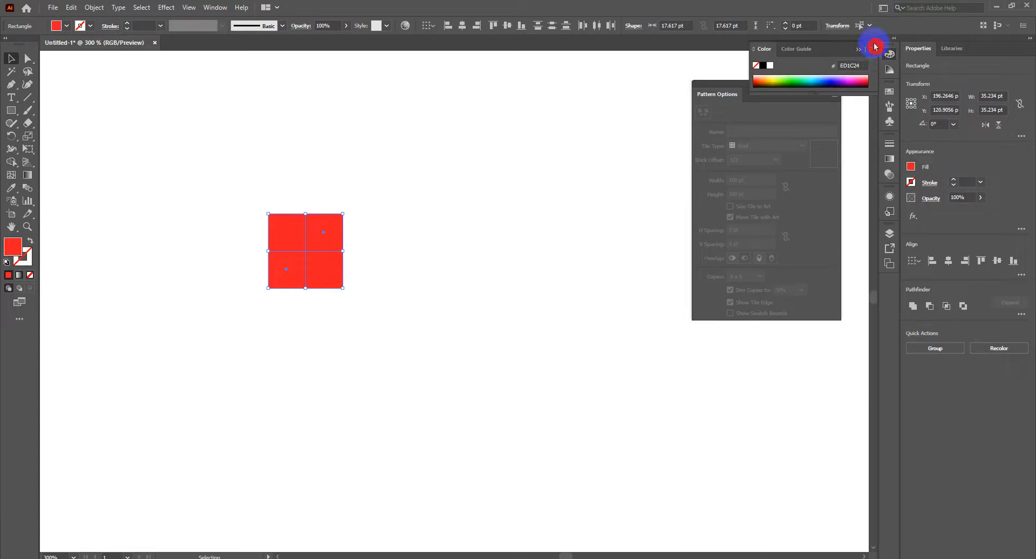
pyautogui.click(872, 49)
pyautogui.click(912, 52)
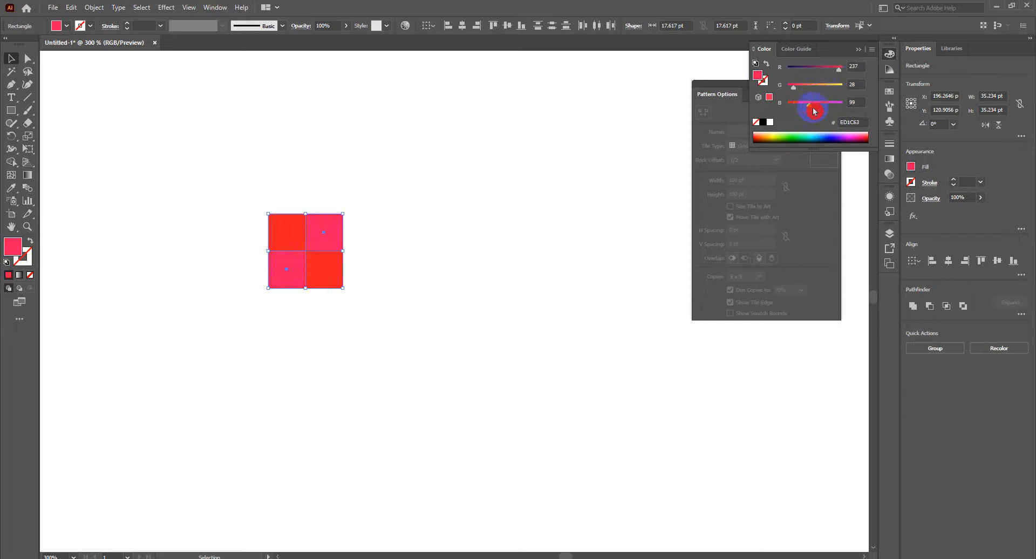
pyautogui.moveTo(818, 75); pyautogui.dragTo(811, 74)
pyautogui.click(440, 193)
# Scale the whole four-square block down to about 26.4 × 26.4 pt and collapse the Color panel
pyautogui.scroll(-2, 440, 195)
pyautogui.moveTo(392, 184); pyautogui.dragTo(455, 273)
pyautogui.scroll(-1, 400, 225)
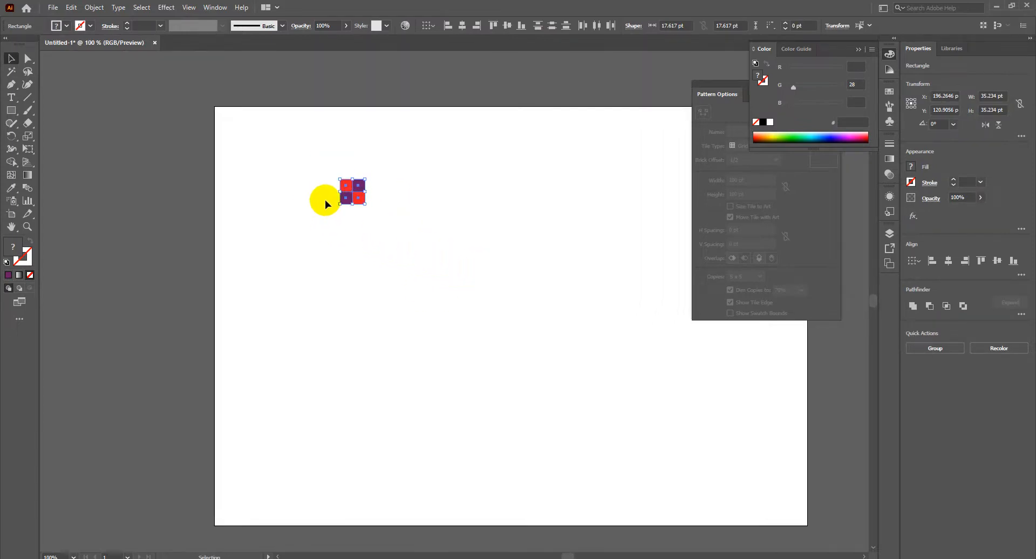
pyautogui.moveTo(365, 201); pyautogui.dragTo(360, 199)
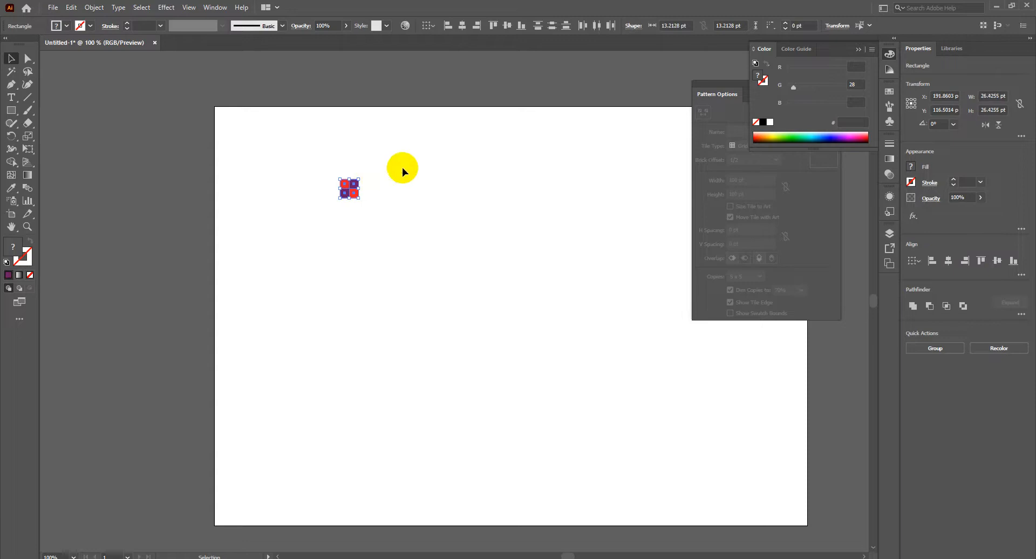
pyautogui.click(857, 53)
# Select the four-square block and examine the commands offered for Pattern Options, including Make Pattern and Tile Edge Color
pyautogui.moveTo(285, 147); pyautogui.dragTo(419, 252)
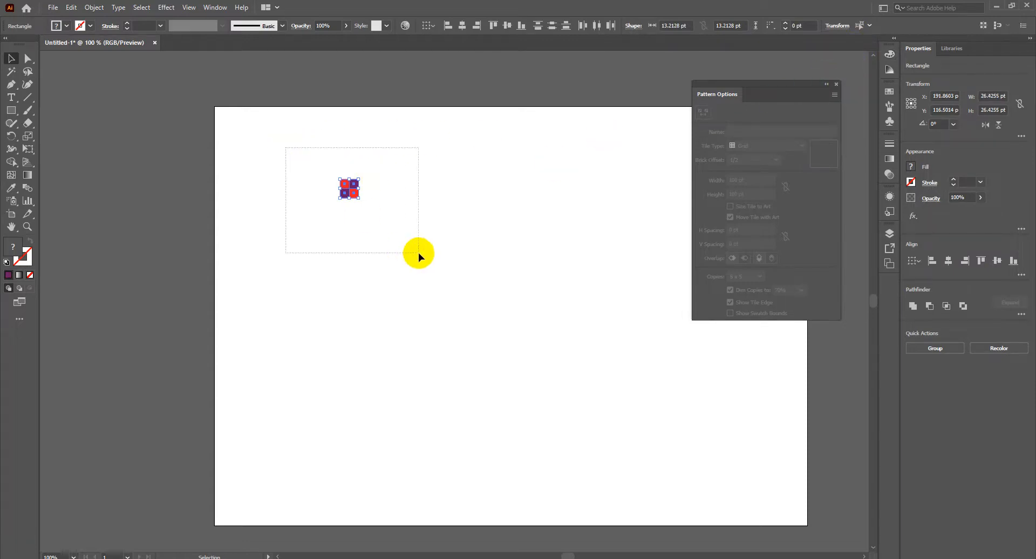
pyautogui.scroll(2, 373, 176)
pyautogui.moveTo(433, 219); pyautogui.dragTo(463, 245)
pyautogui.click(13, 165)
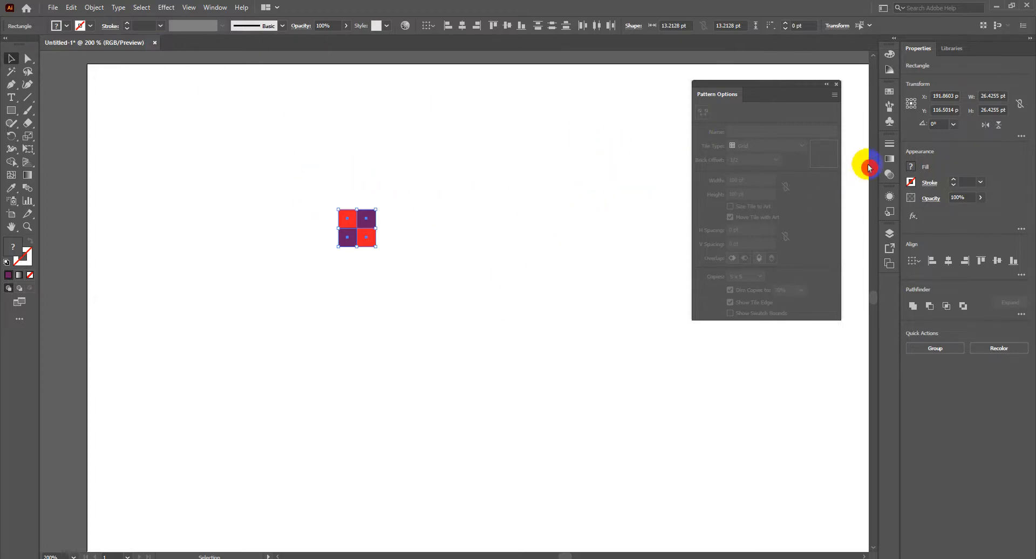
pyautogui.click(835, 96)
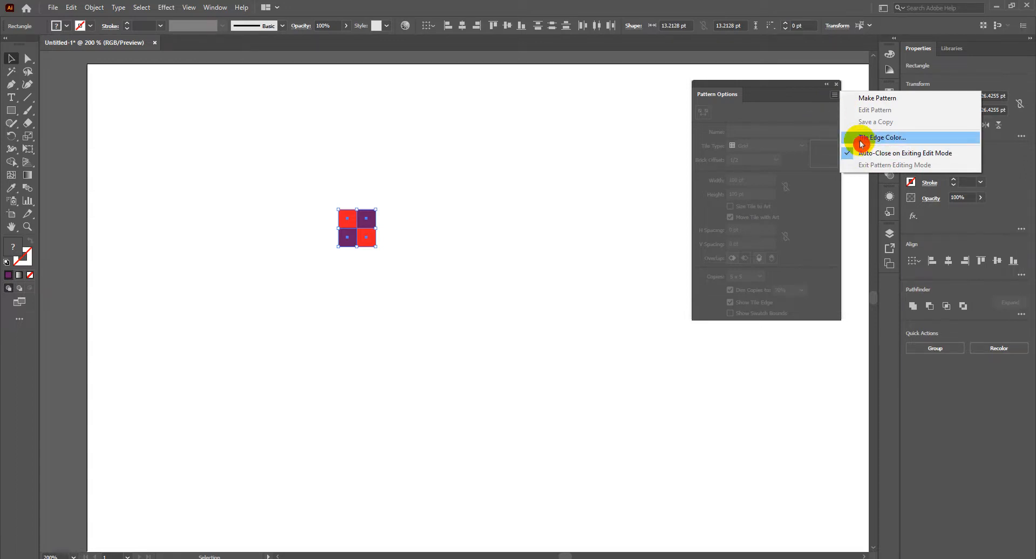
pyautogui.click(384, 168)
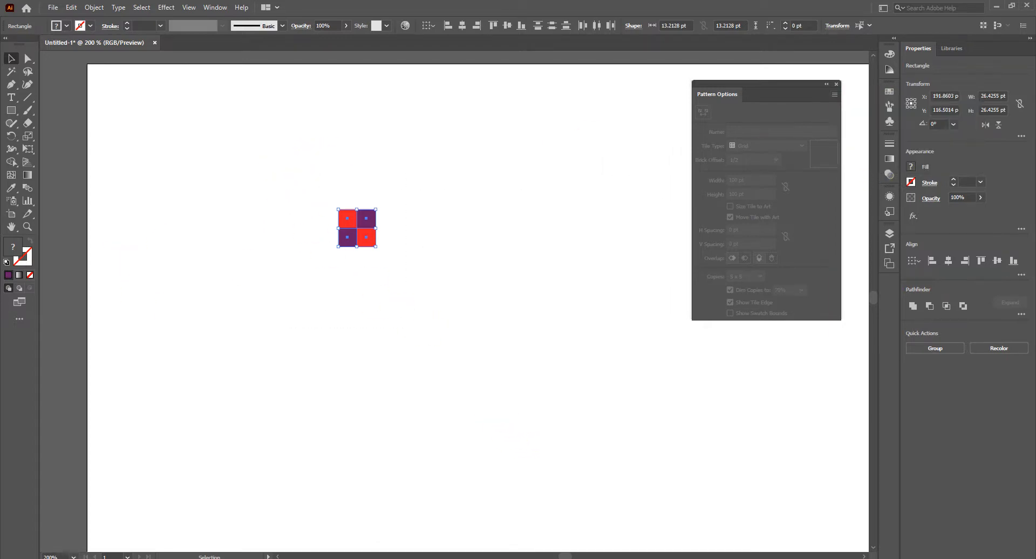
# Switch to Chrome, search Google for "pattern design" in a new tab, and view the image results
pyautogui.moveTo(411, 558)
pyautogui.click(379, 541)
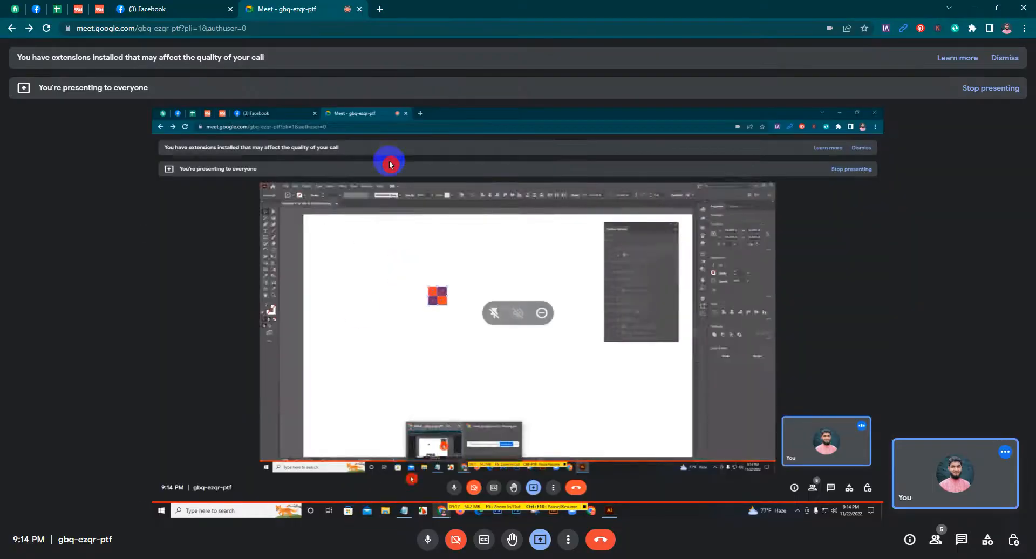
pyautogui.click(382, 5)
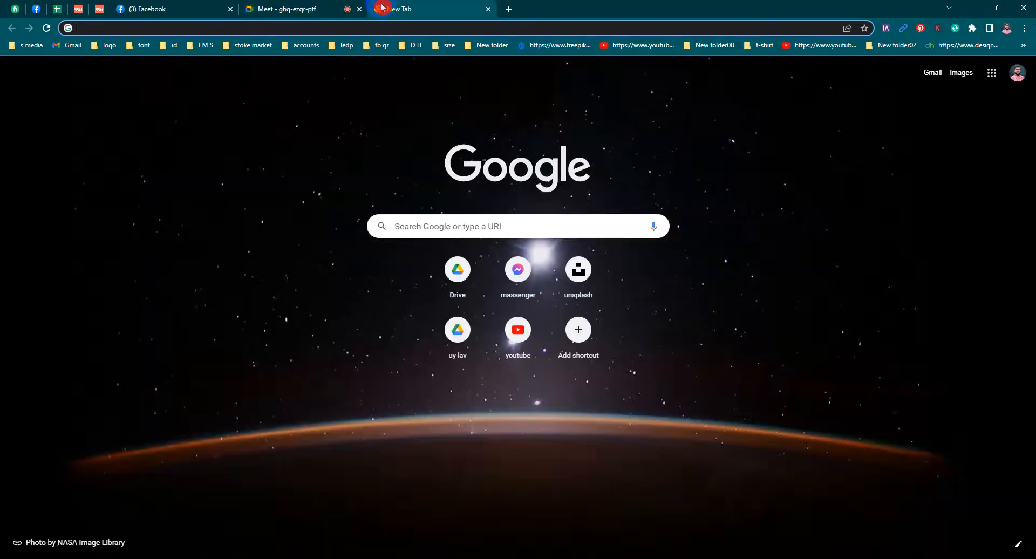
pyautogui.write('pattern design')
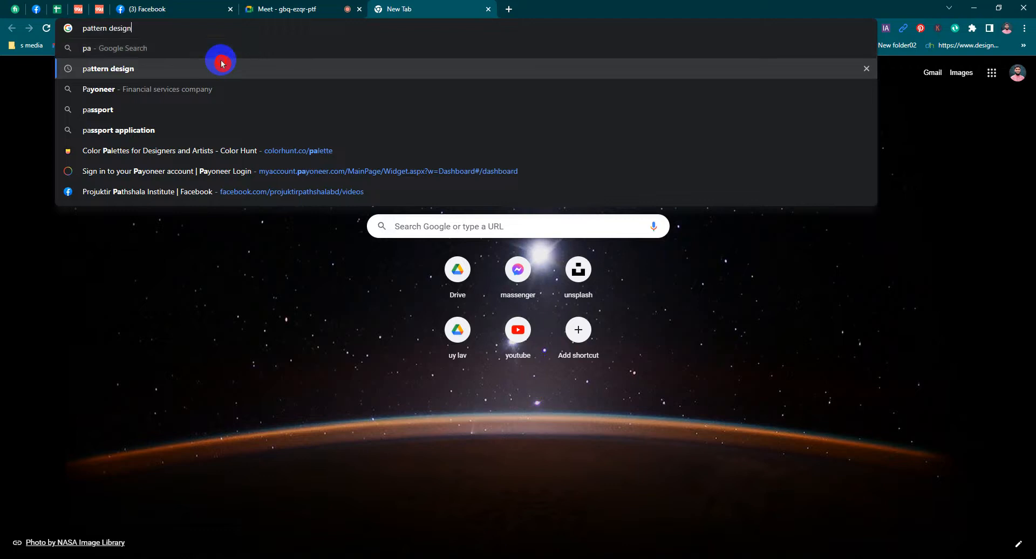
pyautogui.click(218, 68)
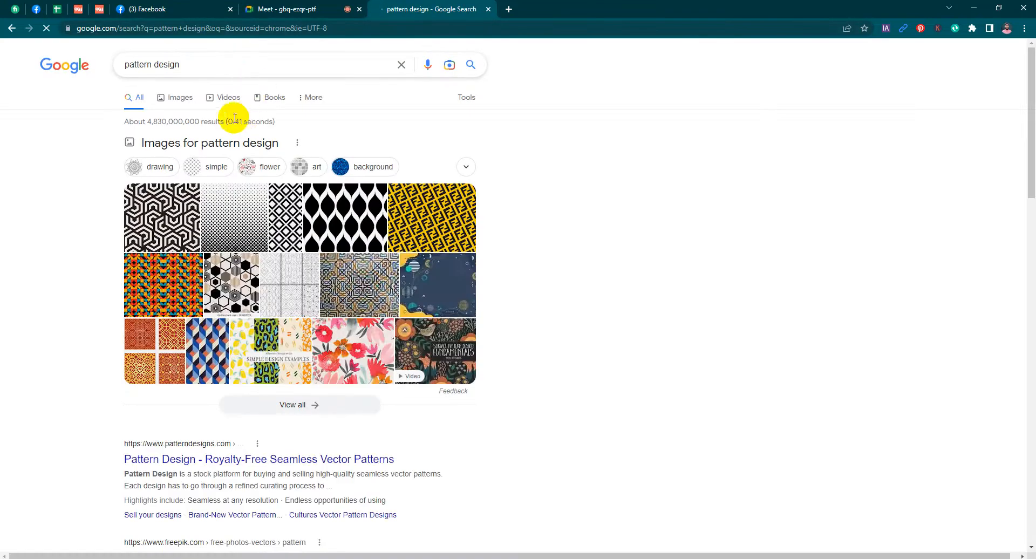
pyautogui.click(177, 106)
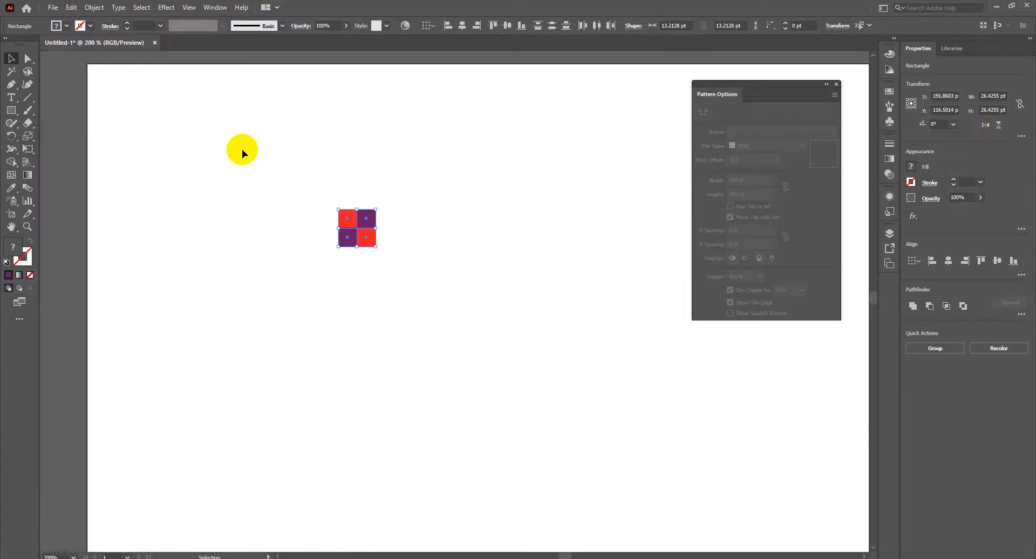
# Make a pattern swatch from the whole four-square block, finish pattern editing, and delete the original block
pyautogui.moveTo(242, 149); pyautogui.dragTo(447, 329)
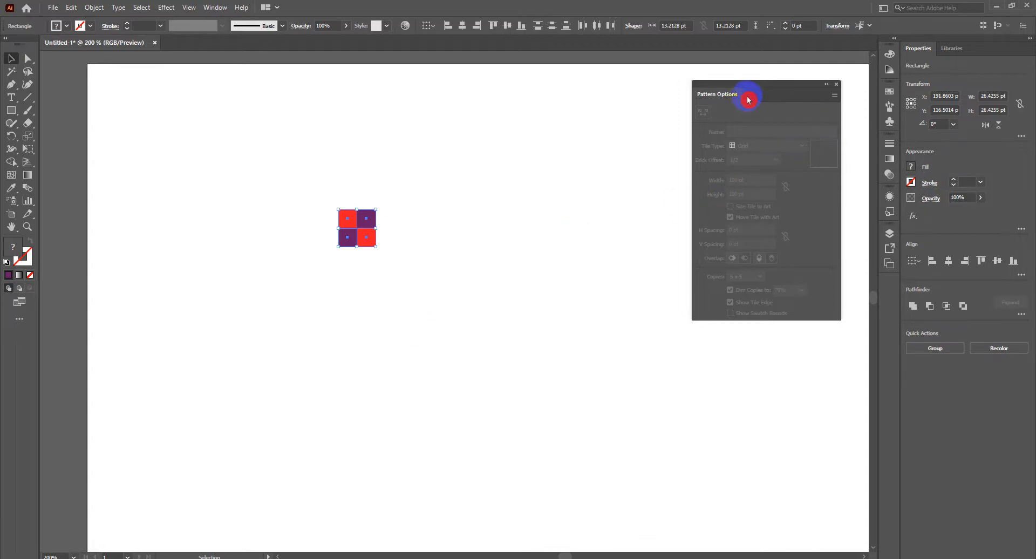
pyautogui.click(831, 102)
pyautogui.click(859, 99)
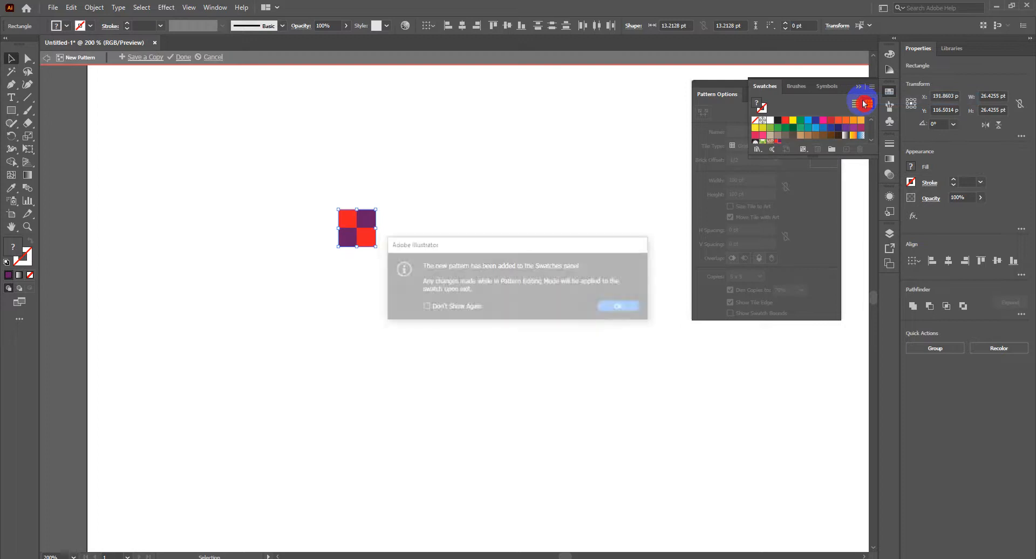
pyautogui.click(628, 307)
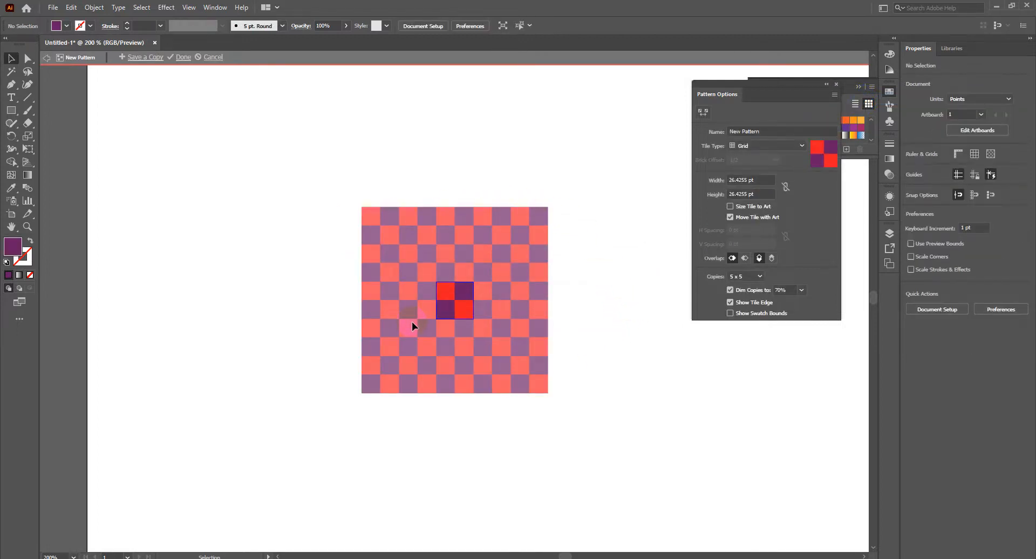
pyautogui.click(183, 58)
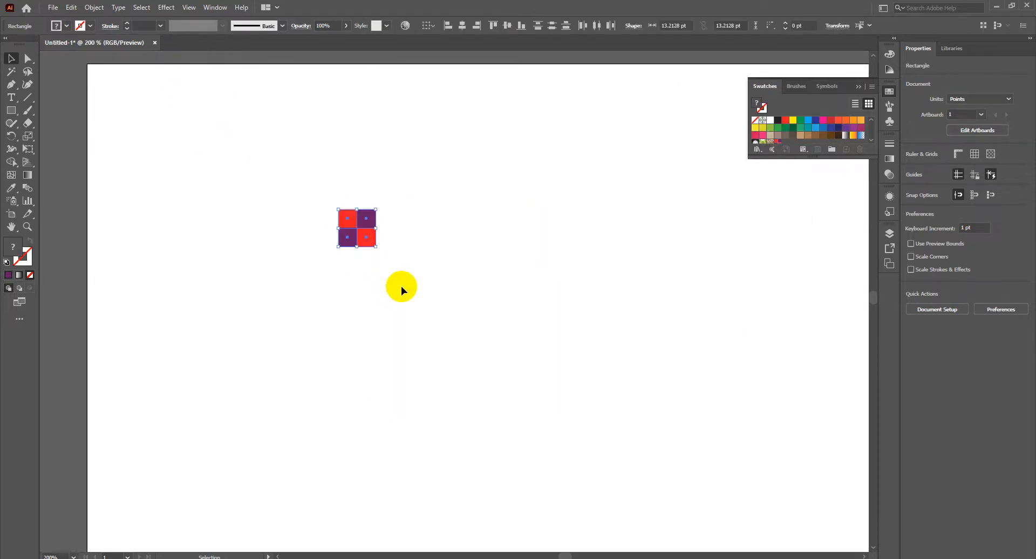
pyautogui.press('Delete')
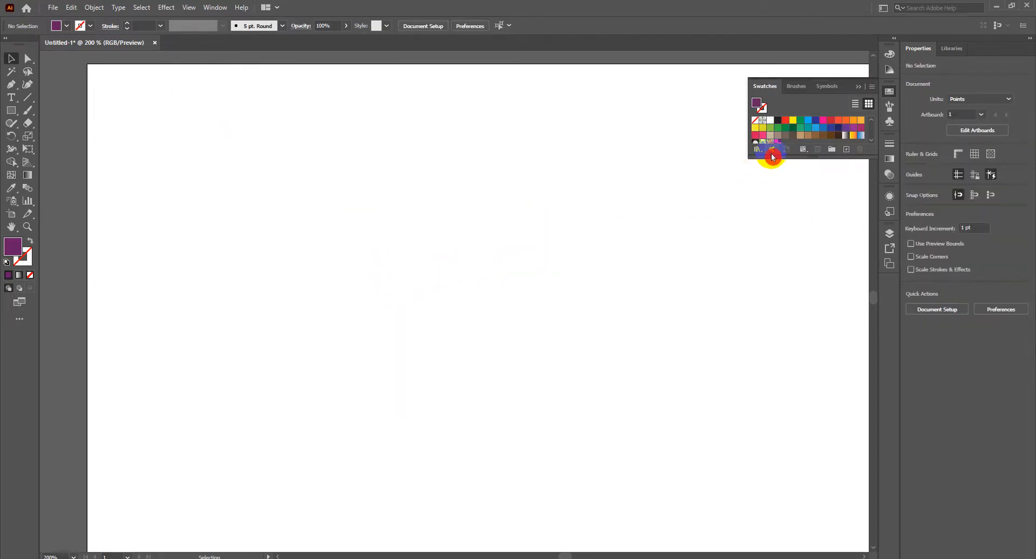
# Enlarge the swatch list, draw a rectangle covering the whole artboard, about 842 × 595 pt, and fill it with the red and purple pattern
pyautogui.moveTo(771, 156); pyautogui.dragTo(775, 238)
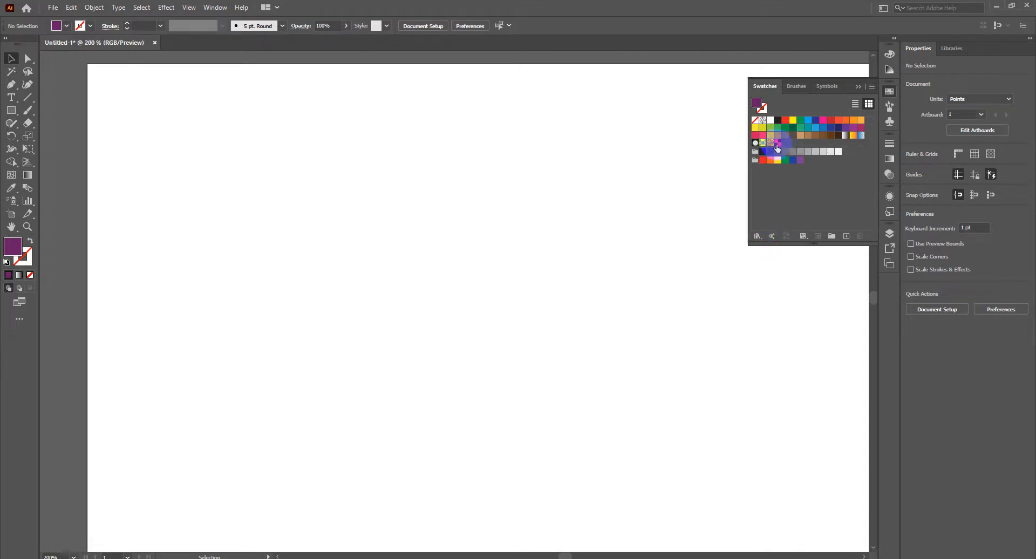
pyautogui.scroll(-3, 655, 189)
pyautogui.moveTo(625, 234); pyautogui.dragTo(388, 222)
pyautogui.click(11, 110)
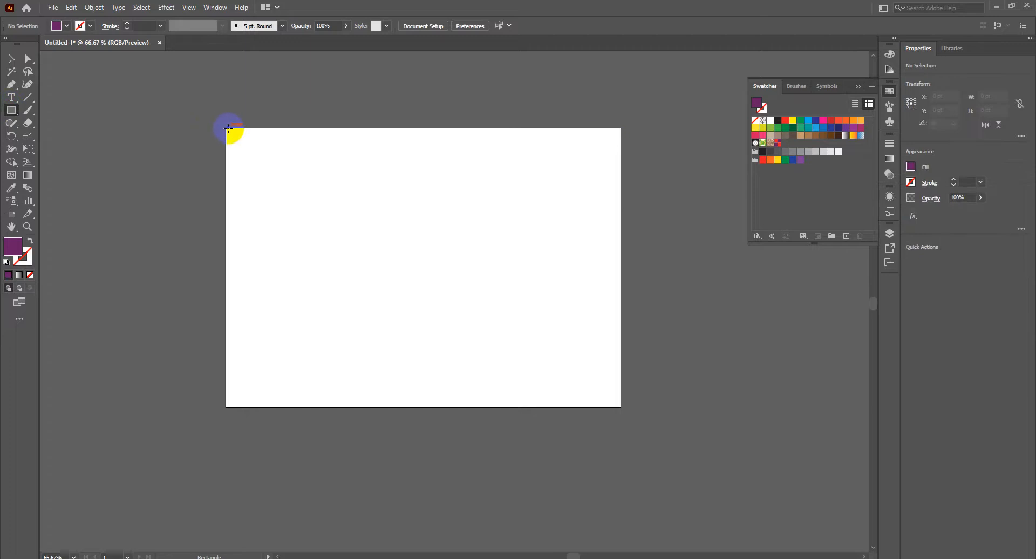
pyautogui.moveTo(227, 128); pyautogui.dragTo(621, 408)
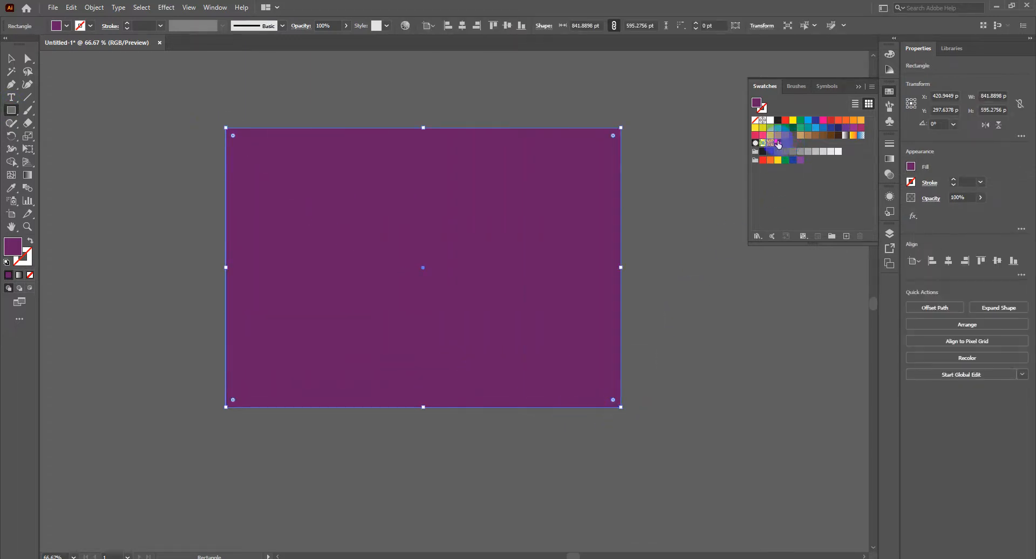
pyautogui.click(778, 143)
pyautogui.scroll(8, 409, 193)
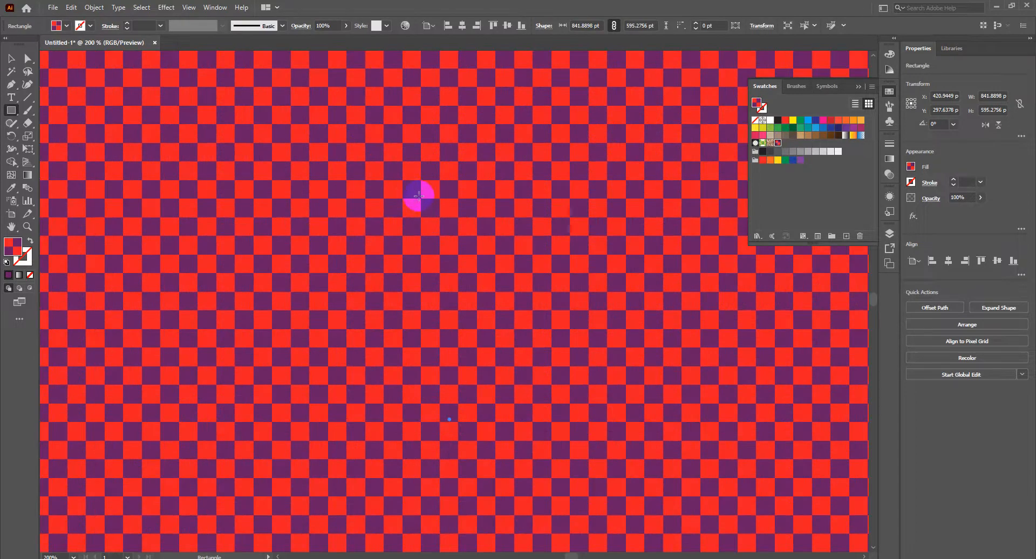
pyautogui.scroll(-10, 458, 208)
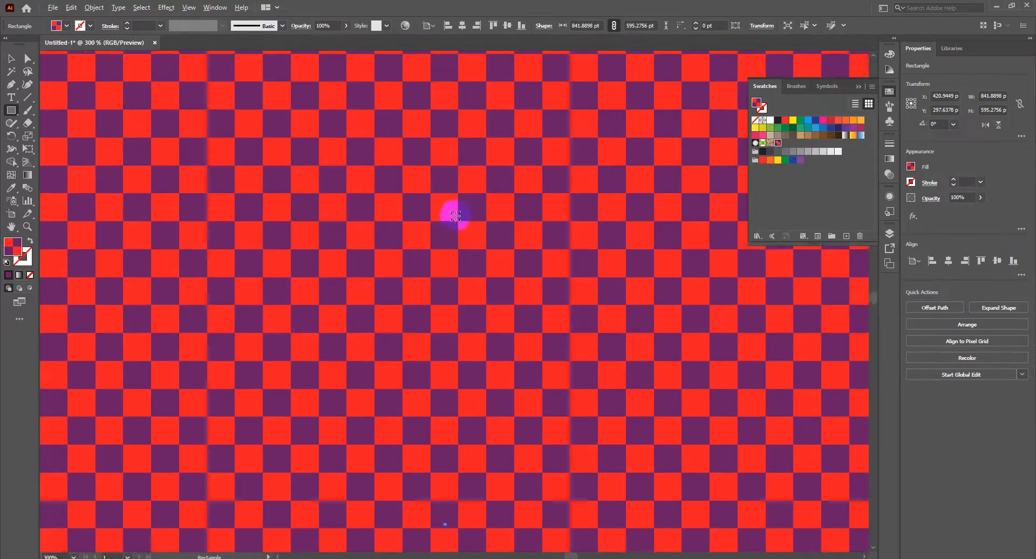
# Delete the patterned rectangle and draw a small red hexagon about 18 × 15.6 pt on the artboard
pyautogui.press('Delete')
pyautogui.moveTo(11, 110); pyautogui.dragTo(62, 149)
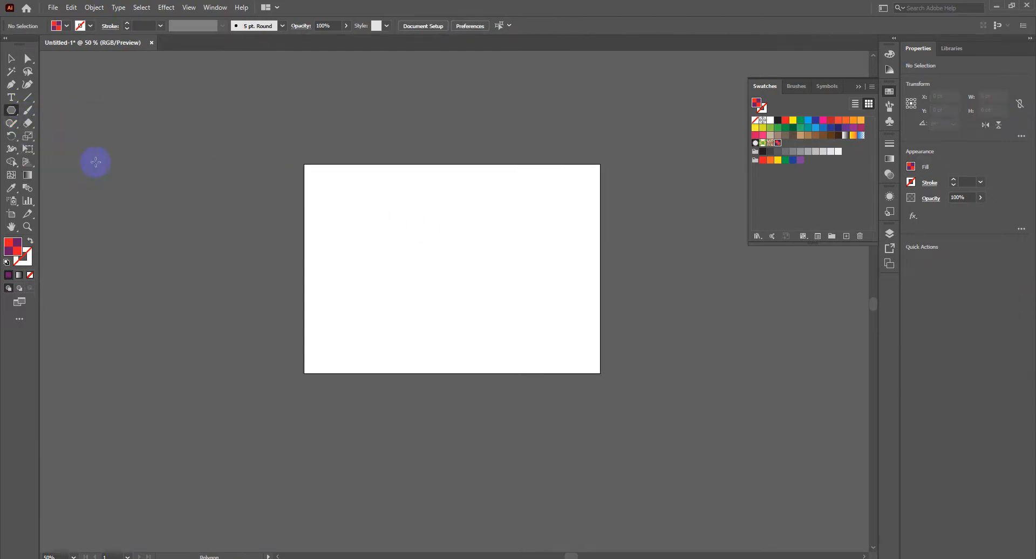
pyautogui.scroll(5, 406, 213)
pyautogui.moveTo(434, 262); pyautogui.dragTo(475, 270)
pyautogui.click(12, 61)
pyautogui.scroll(2, 381, 238)
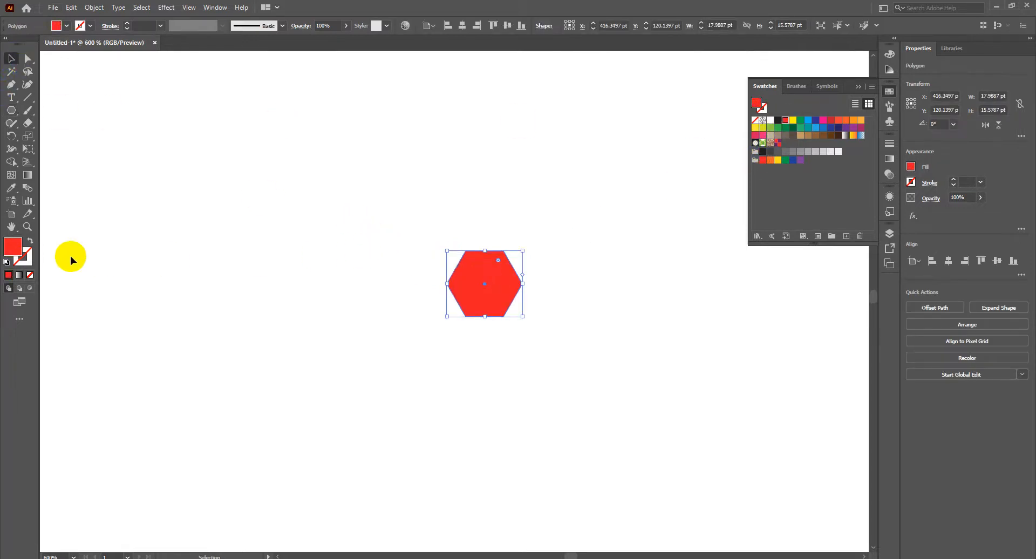
# Swap the hexagon's fill and stroke to give it a 1 pt red outline with no fill, and deselect it
pyautogui.click(32, 242)
pyautogui.click(349, 216)
pyautogui.scroll(1, 562, 280)
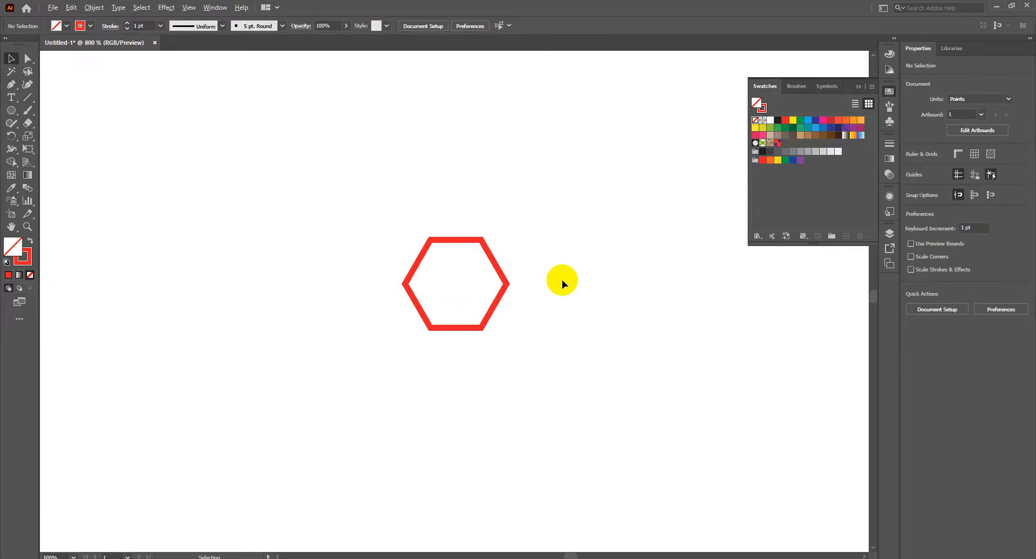
# Duplicate the hexagon outline into a four-cell honeycomb cluster of two staggered columns, about 33 × 42 pt overall
pyautogui.moveTo(553, 300); pyautogui.dragTo(491, 328)
pyautogui.click(436, 304)
pyautogui.moveTo(435, 294)
pyautogui.mouseDown()
pyautogui.moveTo(453, 261)
pyautogui.moveTo(526, 247)
pyautogui.moveTo(427, 308)
pyautogui.mouseUp()
pyautogui.hotkey('ctrl', 'z')
pyautogui.moveTo(482, 333); pyautogui.dragTo(436, 202)
# Add the four-hexagon cluster to the swatches as a pattern and delete the original hexagons
pyautogui.moveTo(247, 145); pyautogui.dragTo(558, 427)
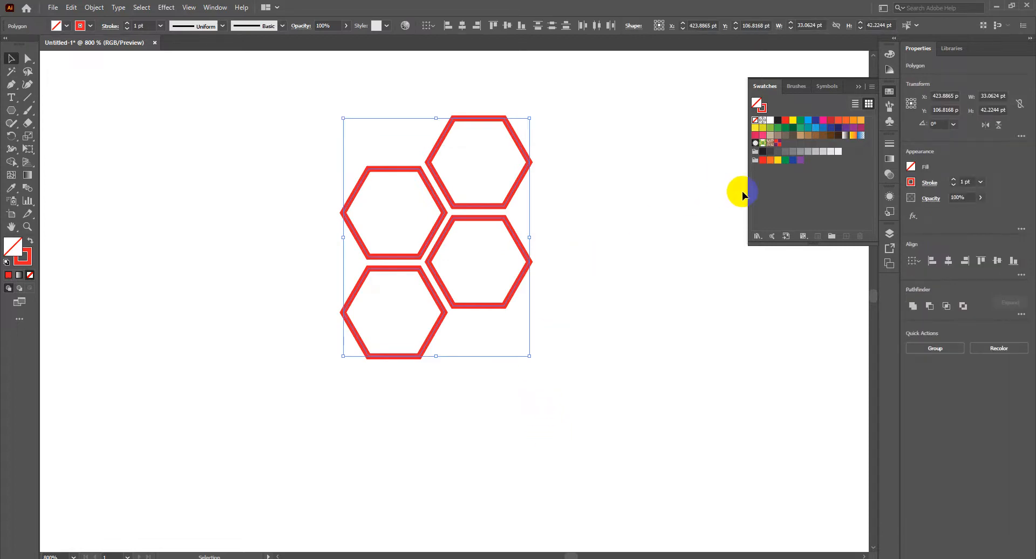
pyautogui.moveTo(442, 186); pyautogui.dragTo(785, 141)
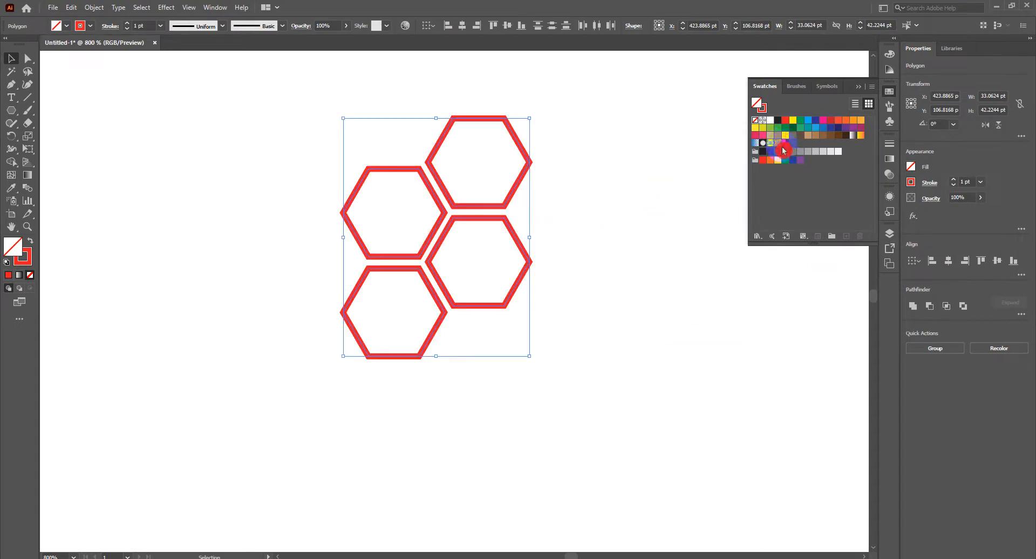
pyautogui.moveTo(513, 196); pyautogui.dragTo(785, 141)
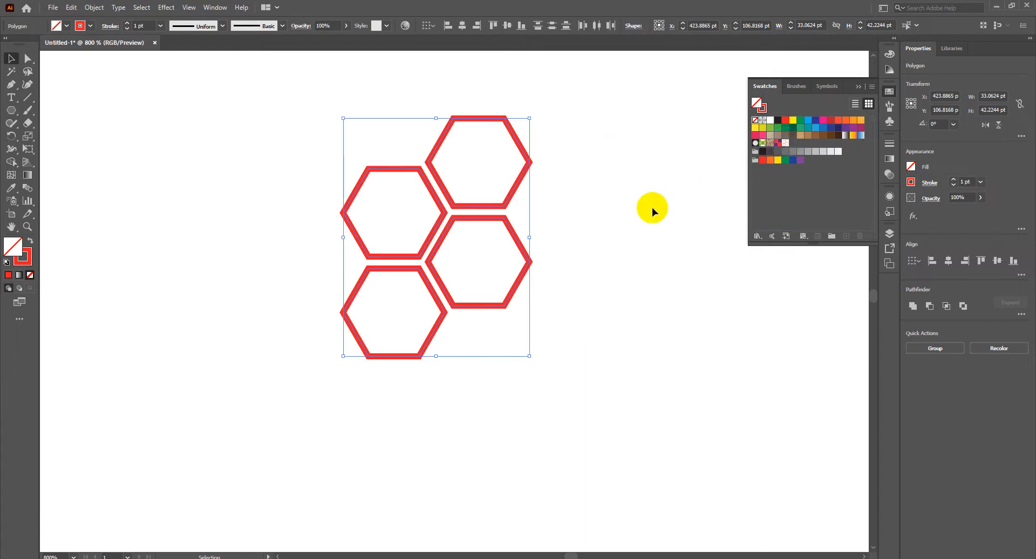
pyautogui.press('Delete')
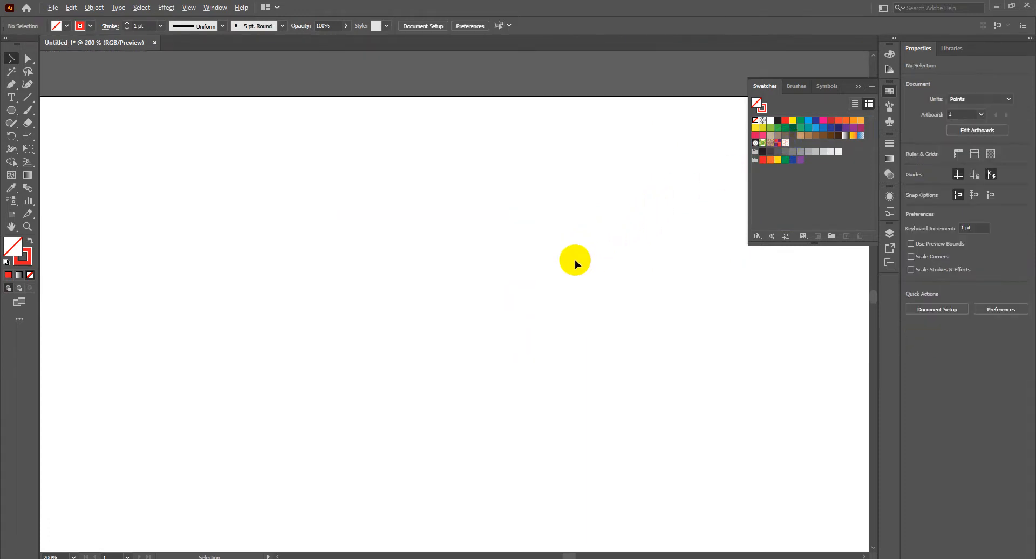
# Draw a rectangle about 796 × 491 pt over the artboard and fill it with the new hexagon pattern
pyautogui.hotkey('ctrl', '0')
pyautogui.click(12, 115)
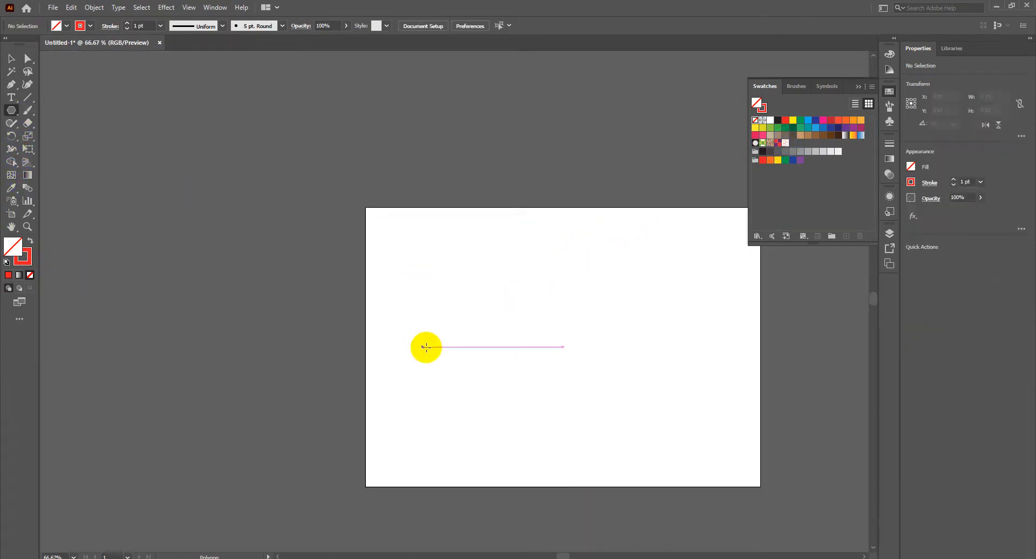
pyautogui.moveTo(12, 114); pyautogui.dragTo(48, 107)
pyautogui.moveTo(324, 226); pyautogui.dragTo(698, 456)
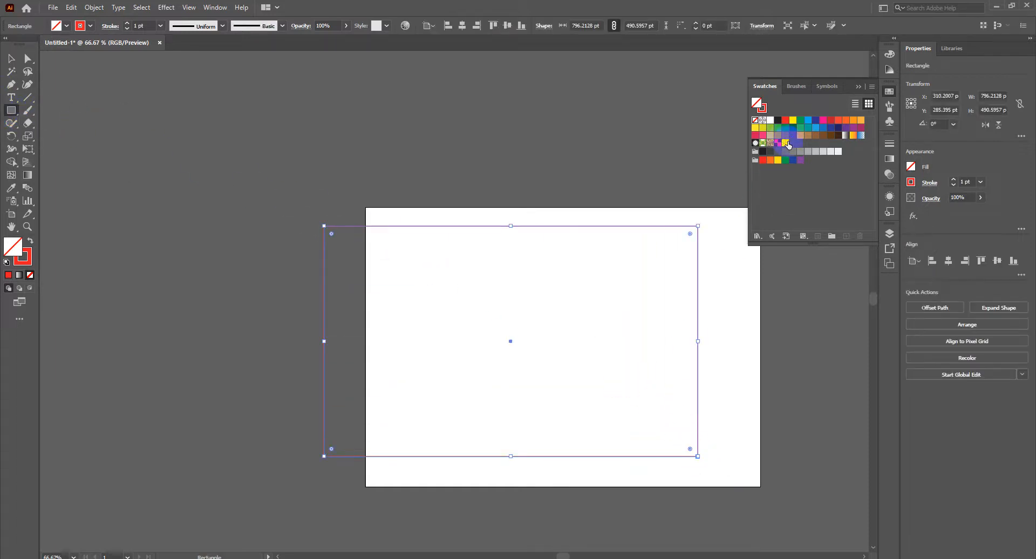
pyautogui.click(787, 144)
pyautogui.scroll(10, 574, 283)
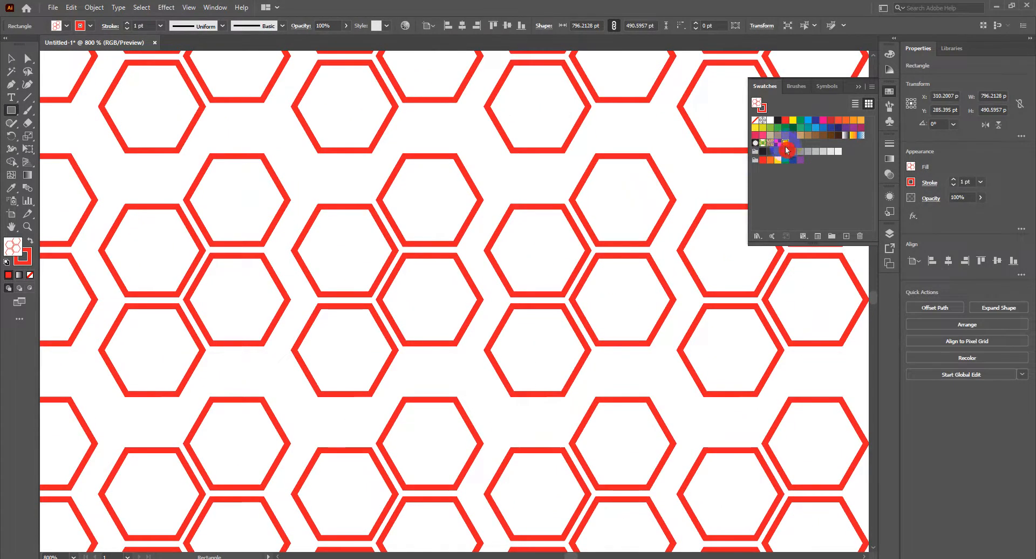
# Try to tighten the hexagon pattern's tile to 31 pt wide and 35 pt high, and exit pattern editing
pyautogui.doubleClick(786, 144)
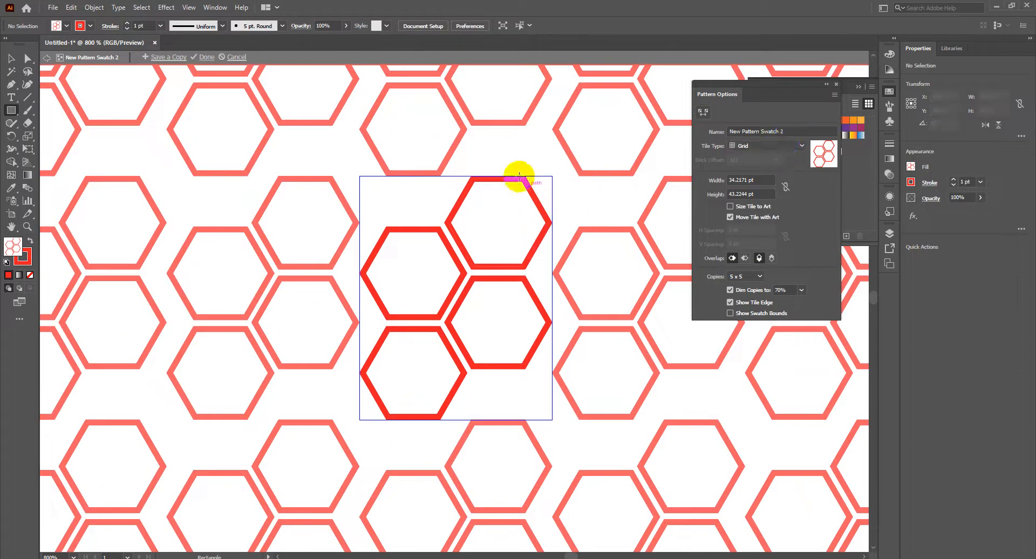
pyautogui.click(744, 182)
pyautogui.write('31')
pyautogui.press('Return')
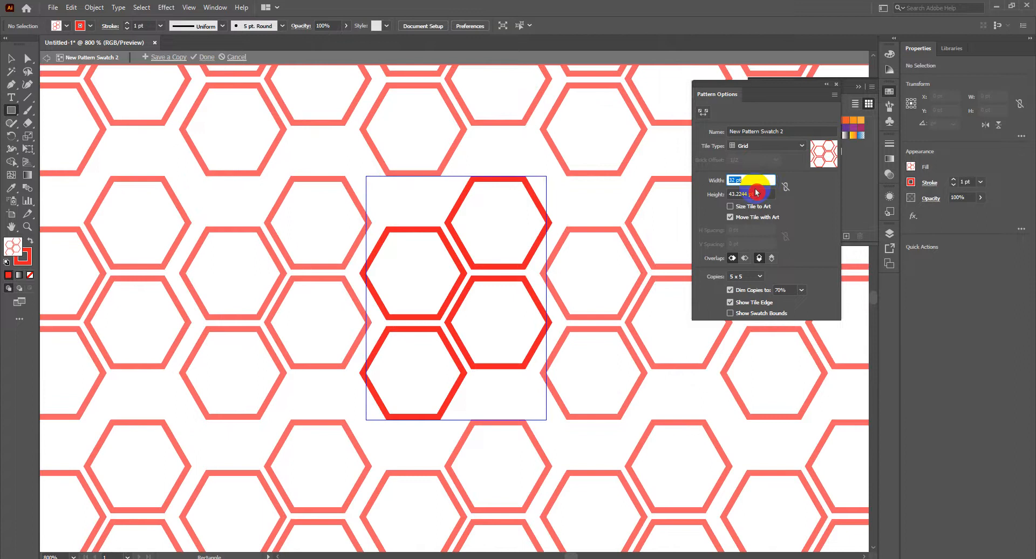
pyautogui.click(757, 193)
pyautogui.write('41')
pyautogui.press('Return')
pyautogui.write('36')
pyautogui.press('Return')
pyautogui.press('Down')
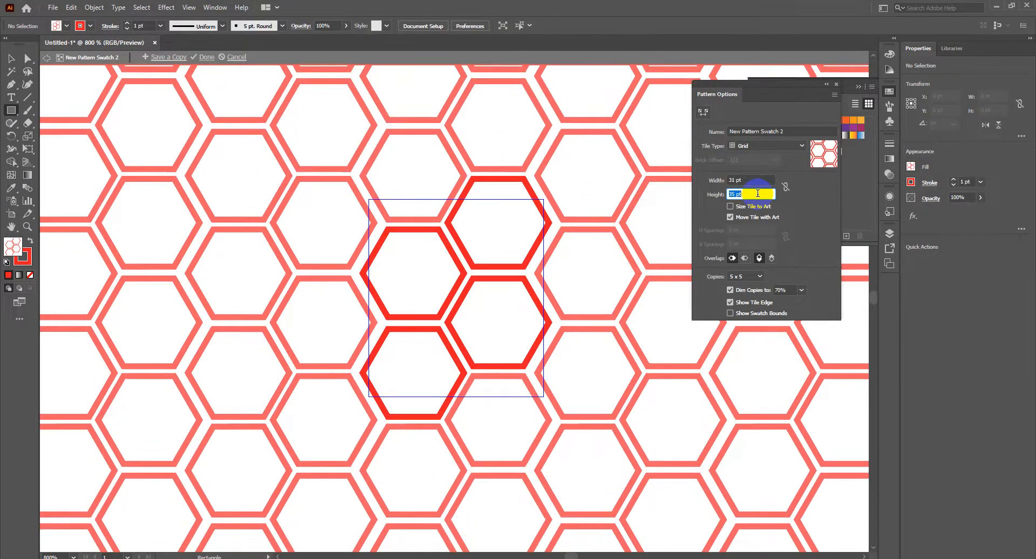
pyautogui.click(210, 57)
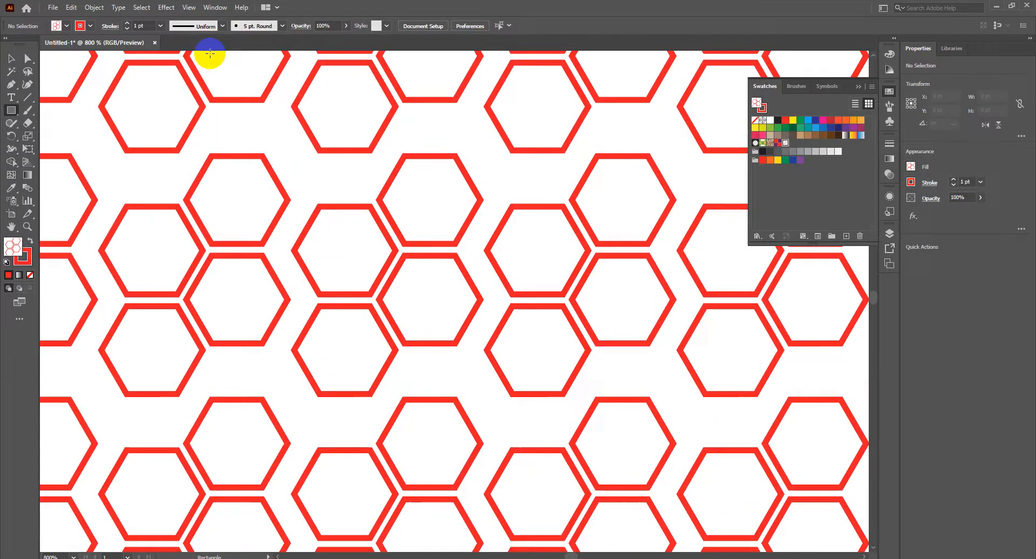
# Open the hexagon pattern swatch for editing and reduce its tile width to 30 pt
pyautogui.doubleClick(785, 143)
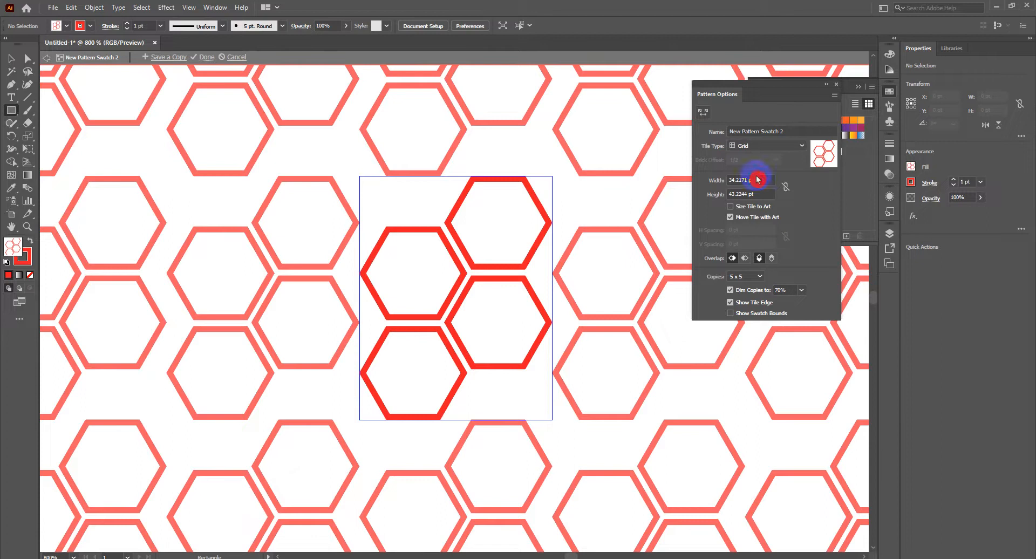
pyautogui.press('Down')
pyautogui.press('Down')
pyautogui.press('Down')
pyautogui.press('Down')
pyautogui.press('Down')
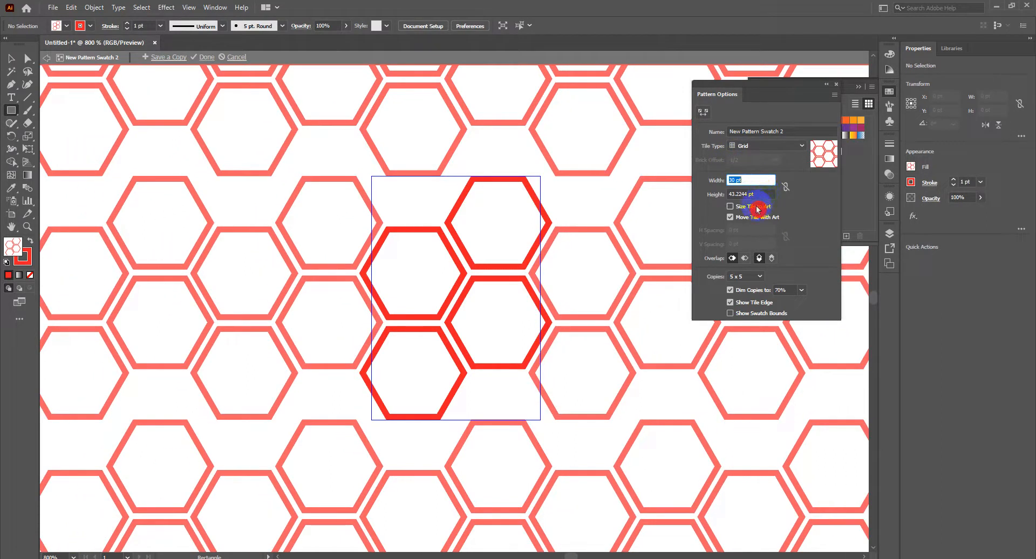
# Reduce the hexagon pattern's tile height to 35 pt and finish editing the pattern
pyautogui.click(761, 193)
pyautogui.press('Down')
pyautogui.press('Down')
pyautogui.press('Down')
pyautogui.press('Down')
pyautogui.press('Down')
pyautogui.press('Down')
pyautogui.press('Down')
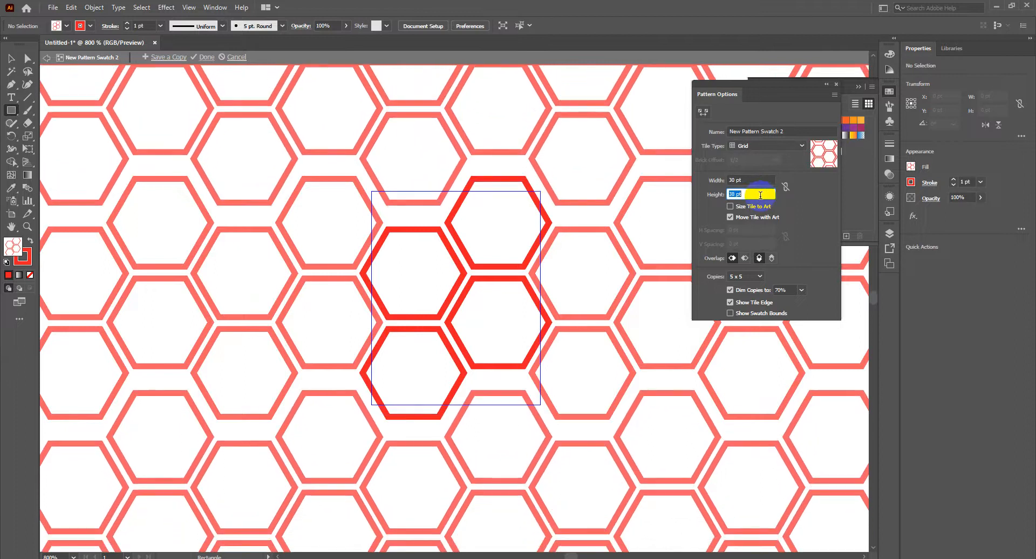
pyautogui.press('Down')
pyautogui.press('Down')
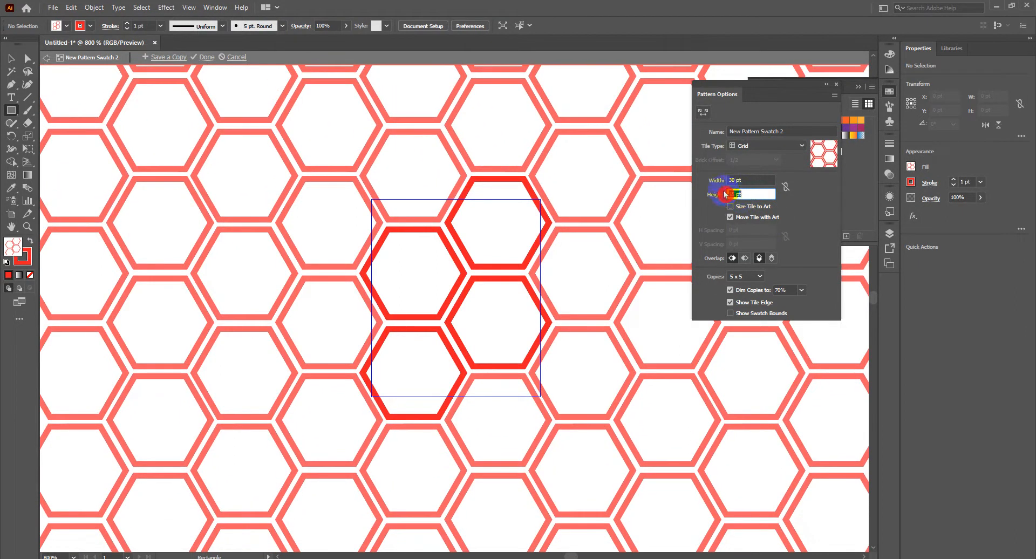
pyautogui.click(208, 58)
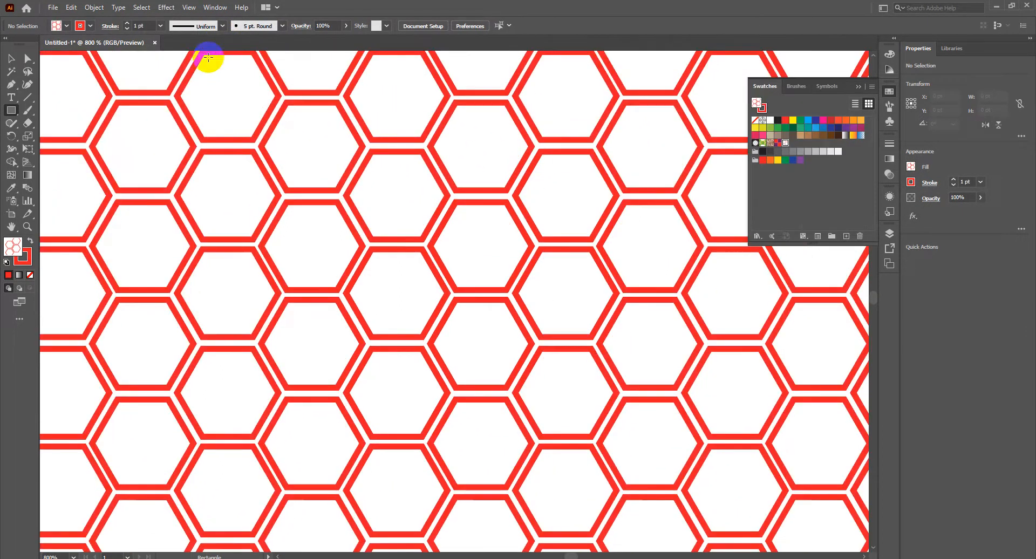
# Move and resize the honeycomb-filled rectangle to cover the artboard exactly, about 842 × 595 pt, and deselect it
pyautogui.scroll(-5, 553, 259)
pyautogui.scroll(5, 463, 270)
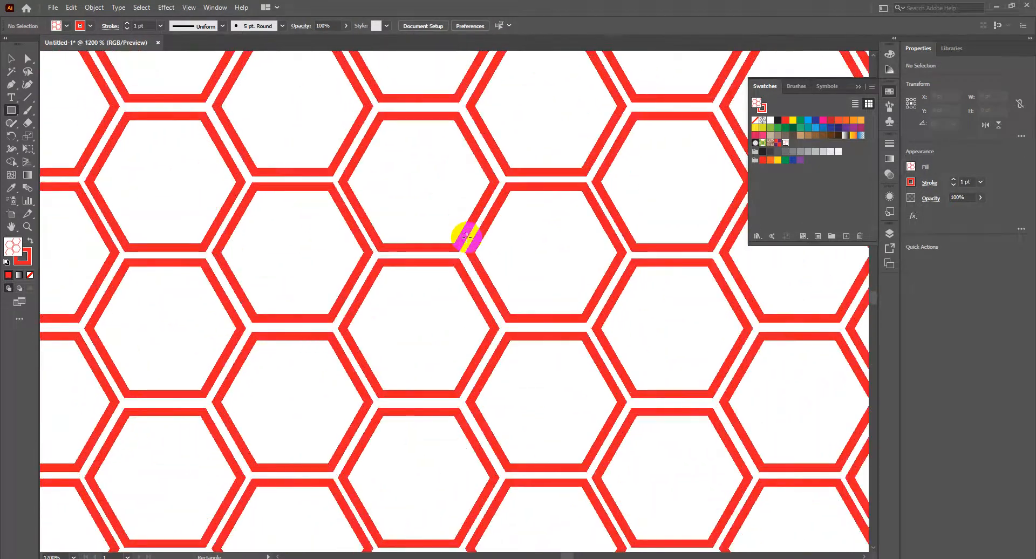
pyautogui.click(14, 63)
pyautogui.scroll(-6, 451, 272)
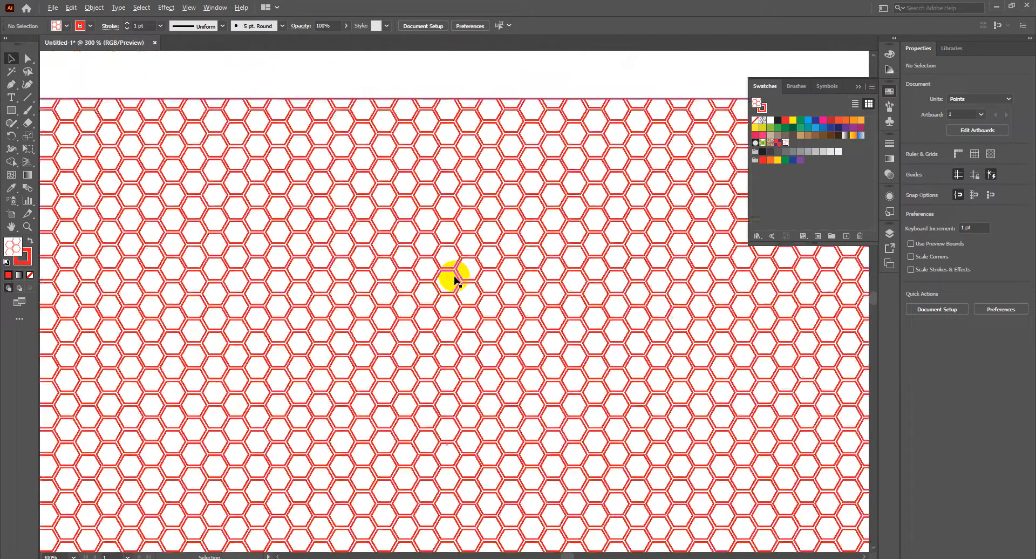
pyautogui.click(402, 258)
pyautogui.moveTo(724, 370); pyautogui.dragTo(679, 337)
pyautogui.moveTo(301, 176); pyautogui.dragTo(364, 148)
pyautogui.moveTo(730, 463); pyautogui.dragTo(766, 540)
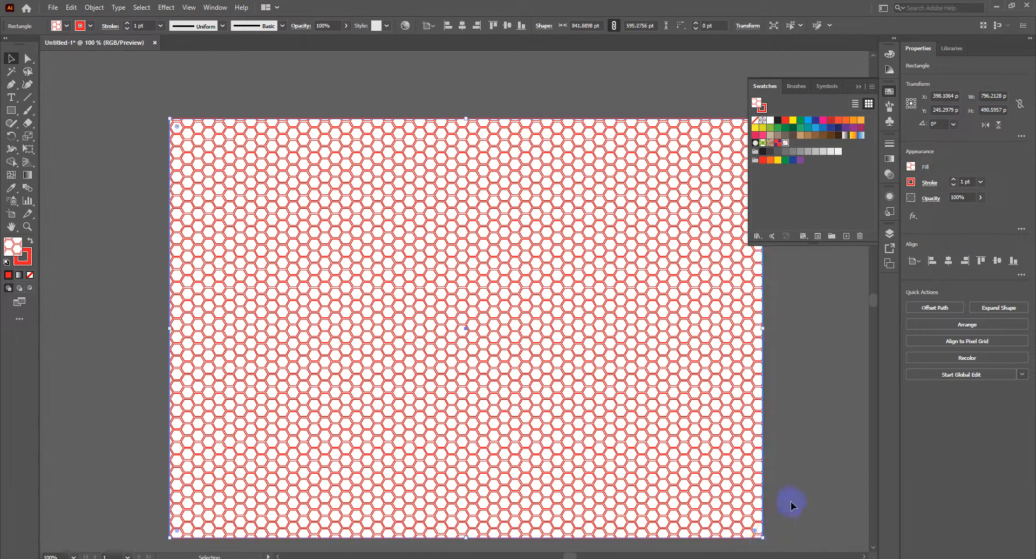
pyautogui.click(794, 497)
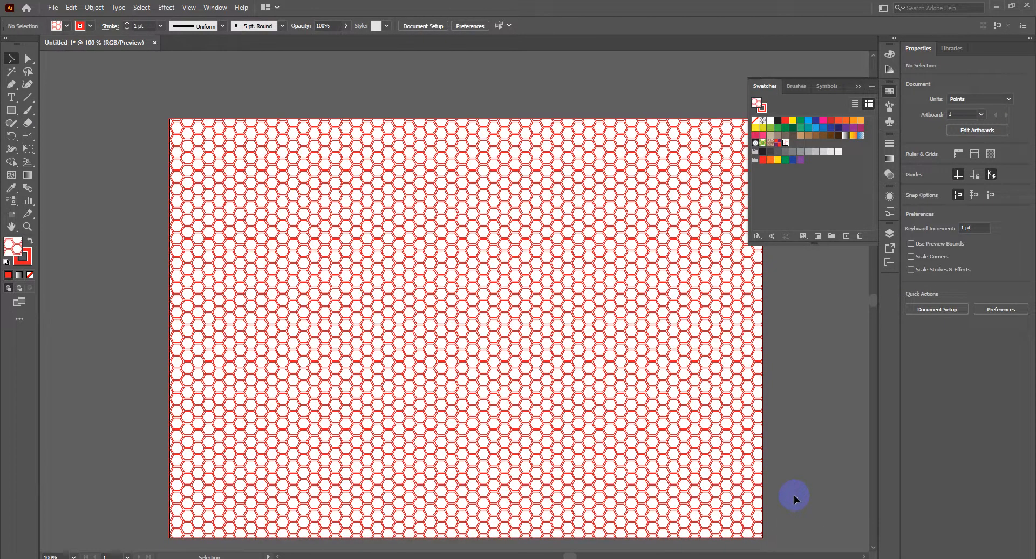
# Try shifting the honeycomb rectangle partly off the artboard to the left, and undo the move
pyautogui.moveTo(562, 351); pyautogui.dragTo(367, 345)
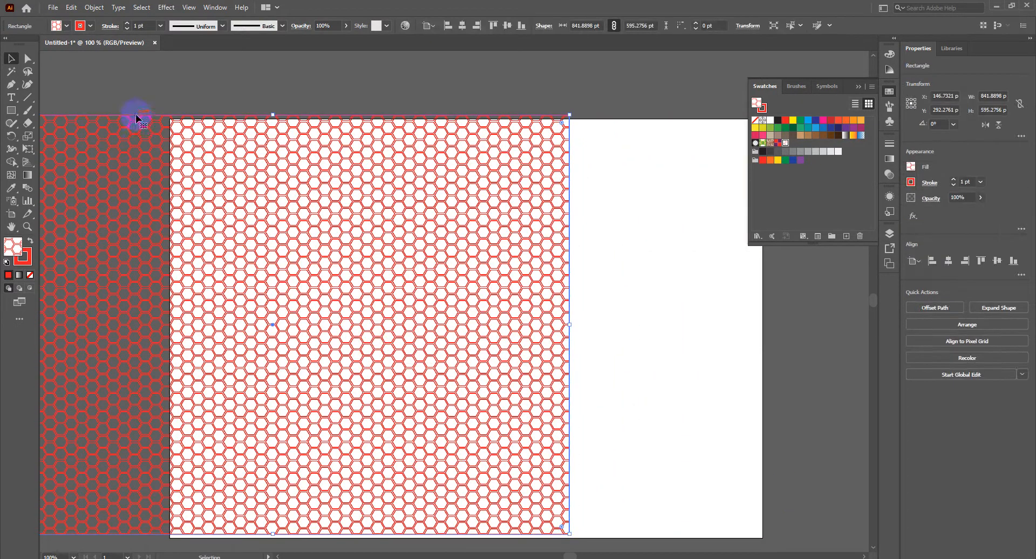
pyautogui.hotkey('ctrl', 'z')
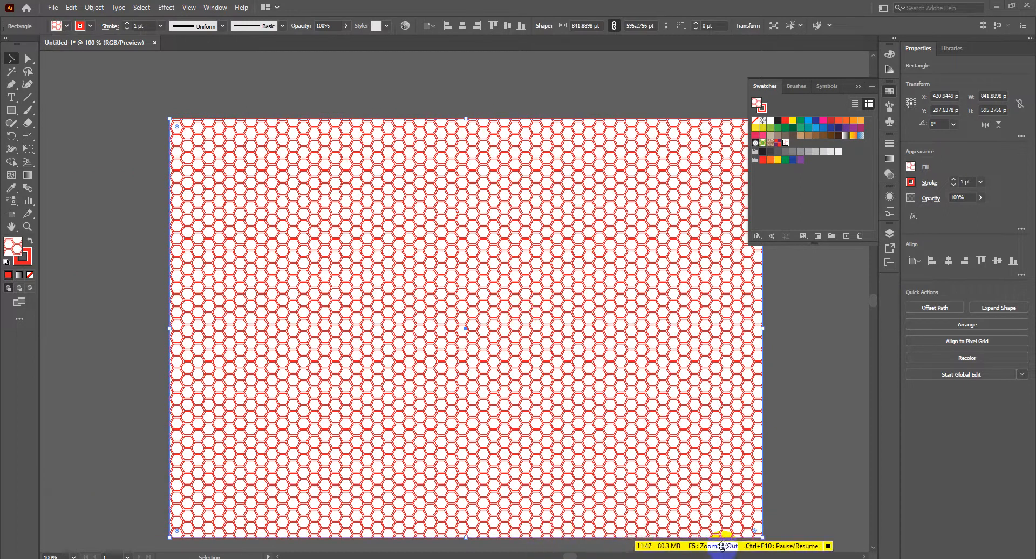
# Switch to Chrome and check the Class - 13 topic list in the Facebook photo
pyautogui.moveTo(411, 558)
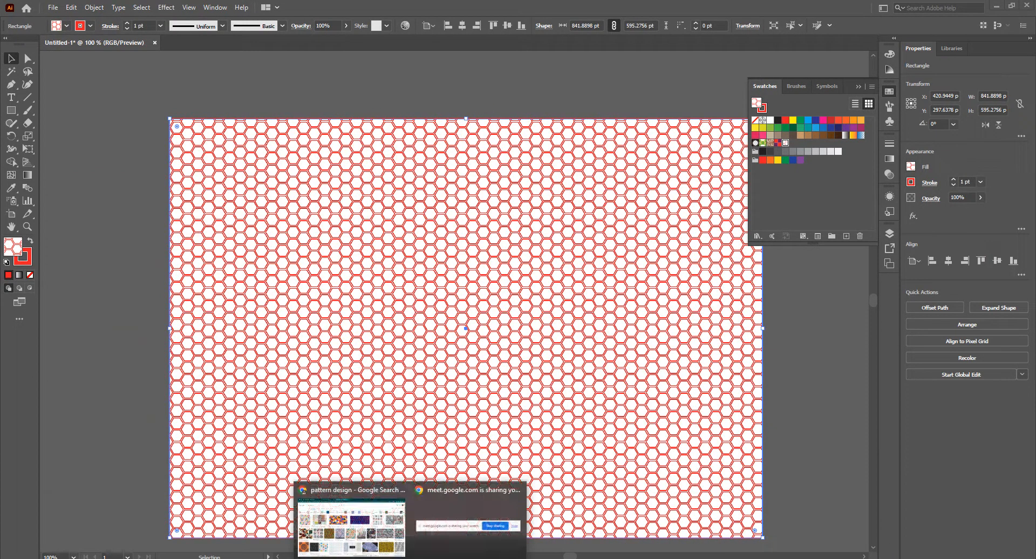
pyautogui.click(370, 534)
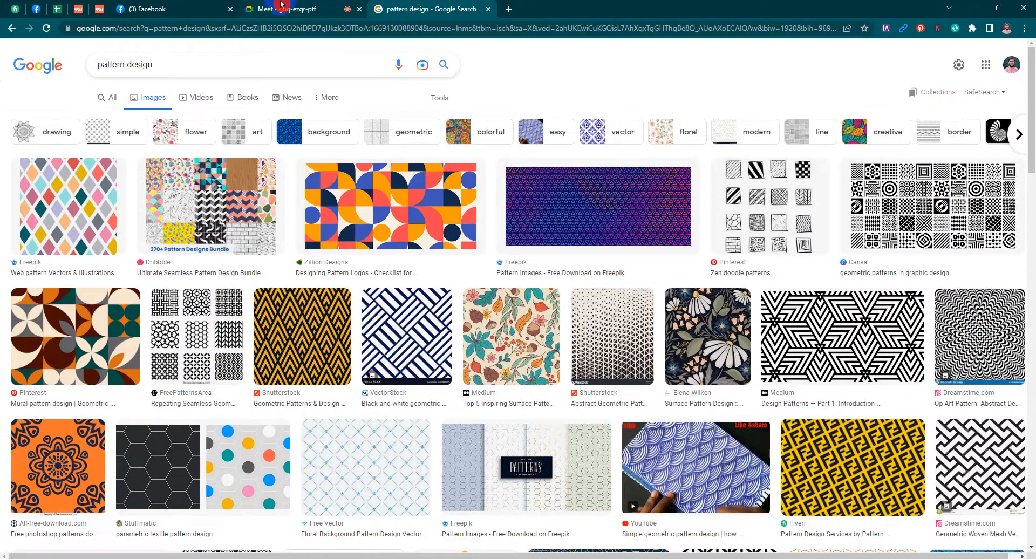
pyautogui.click(197, 8)
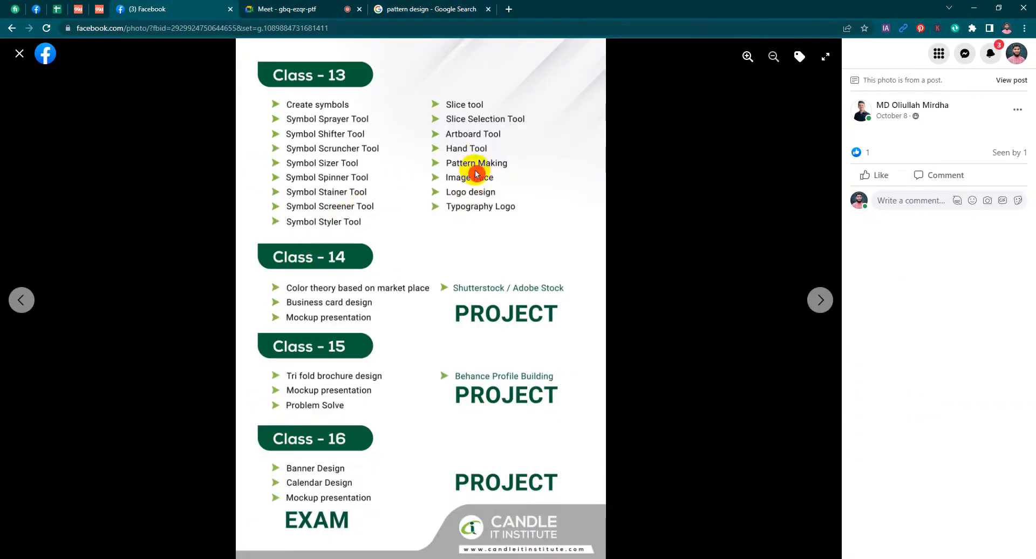
# Search Google for "logo design" in a new browser tab and show the image results
pyautogui.click(508, 8)
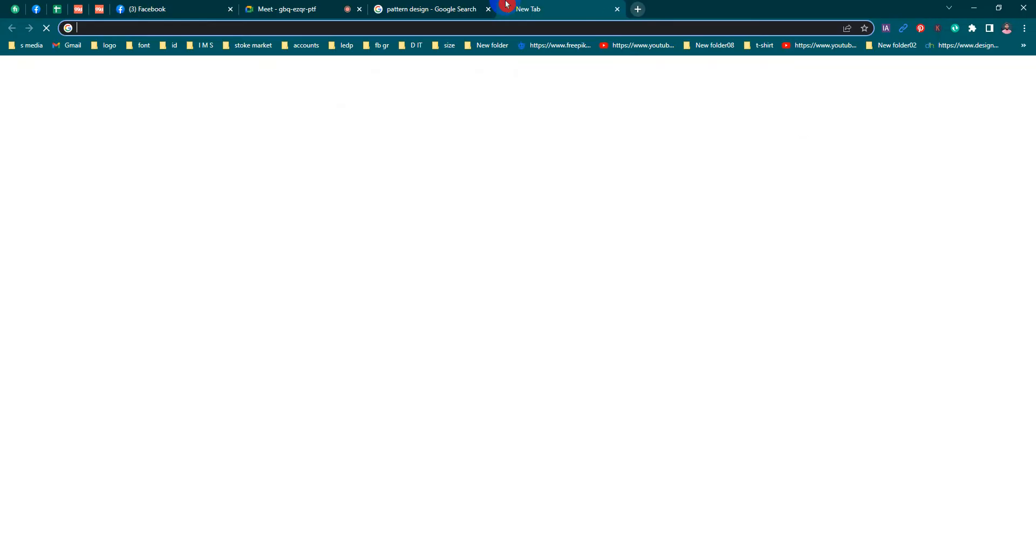
pyautogui.write('lo')
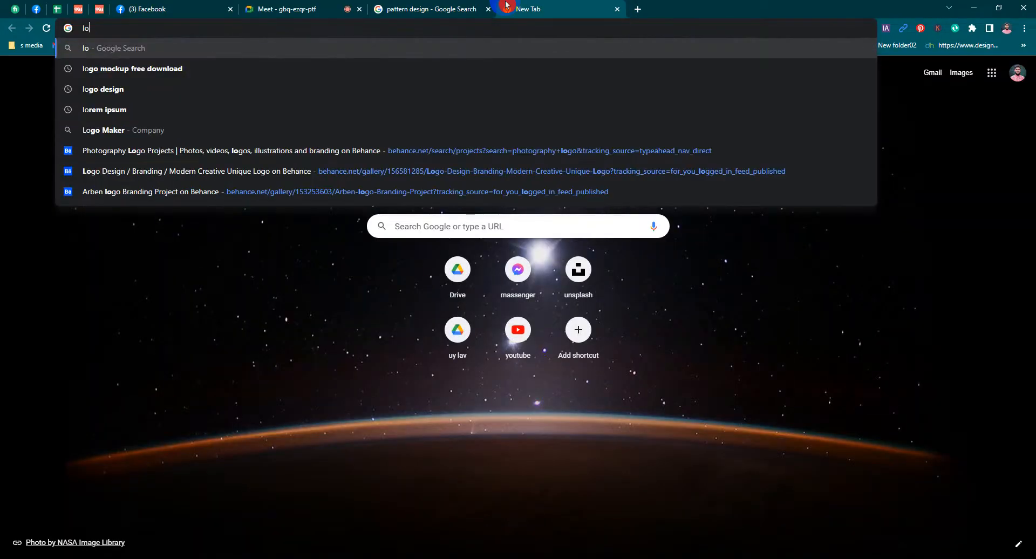
pyautogui.write('go design')
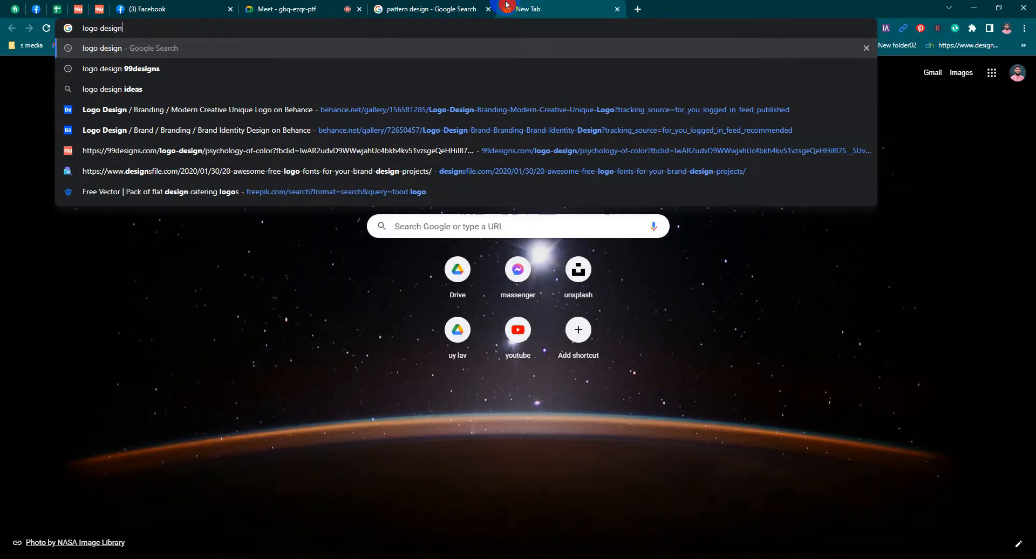
pyautogui.press('Return')
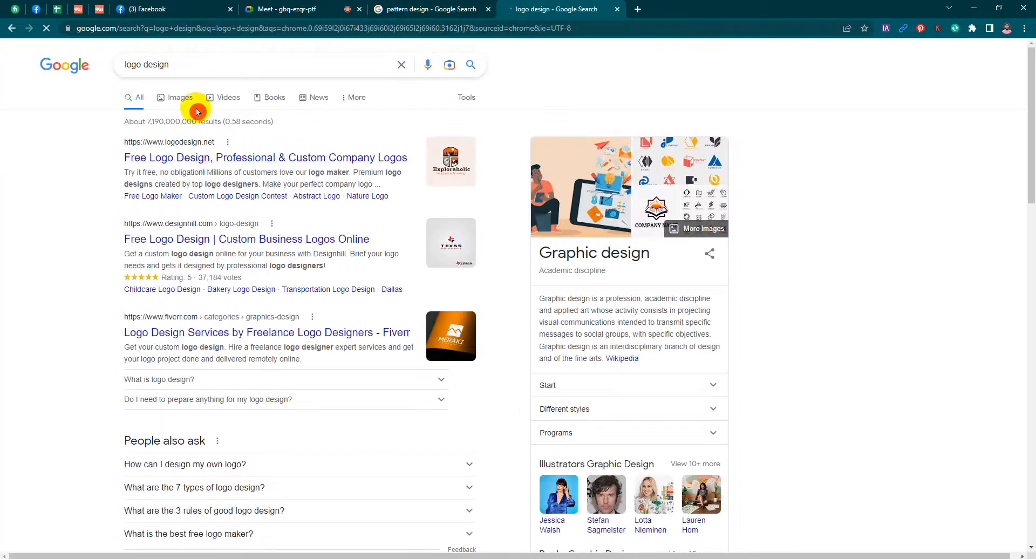
pyautogui.click(174, 103)
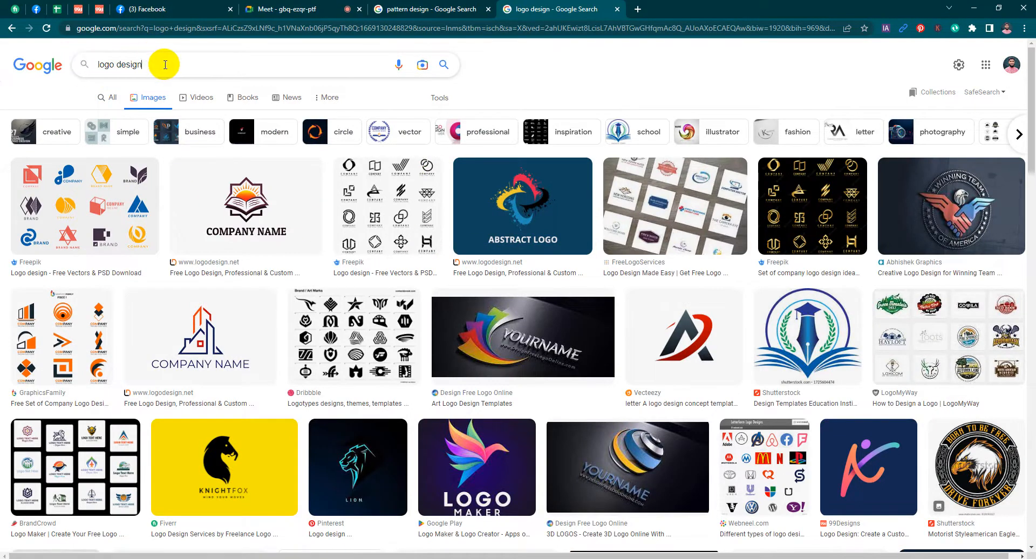
# Shorten the image search query to "logo" and run it
pyautogui.click(119, 63)
pyautogui.moveTo(119, 64); pyautogui.dragTo(217, 63)
pyautogui.press('BackSpace')
pyautogui.press('Return')
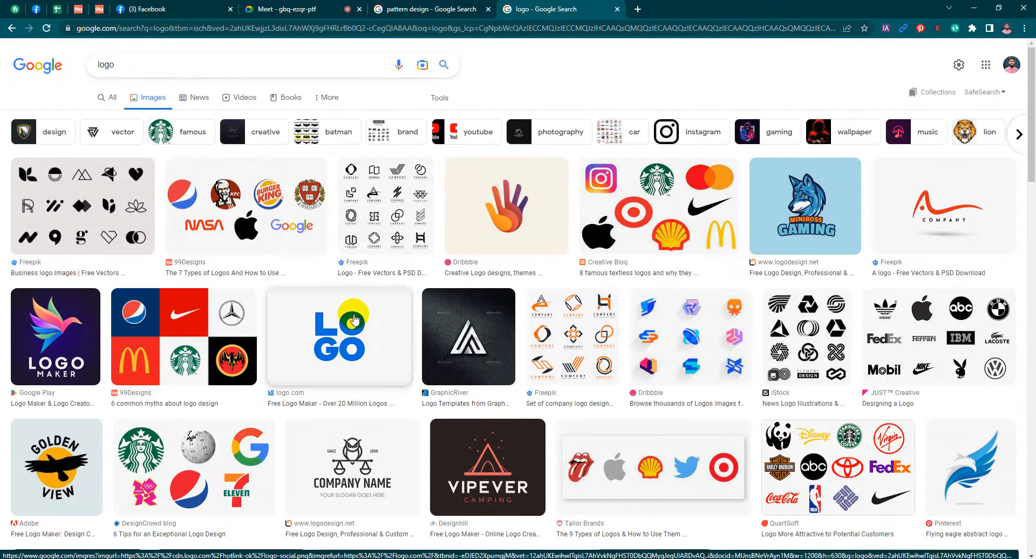
# Copy the blue LOGO image from the logo.com result and paste it into the Illustrator document
pyautogui.click(327, 313)
pyautogui.rightClick(796, 197)
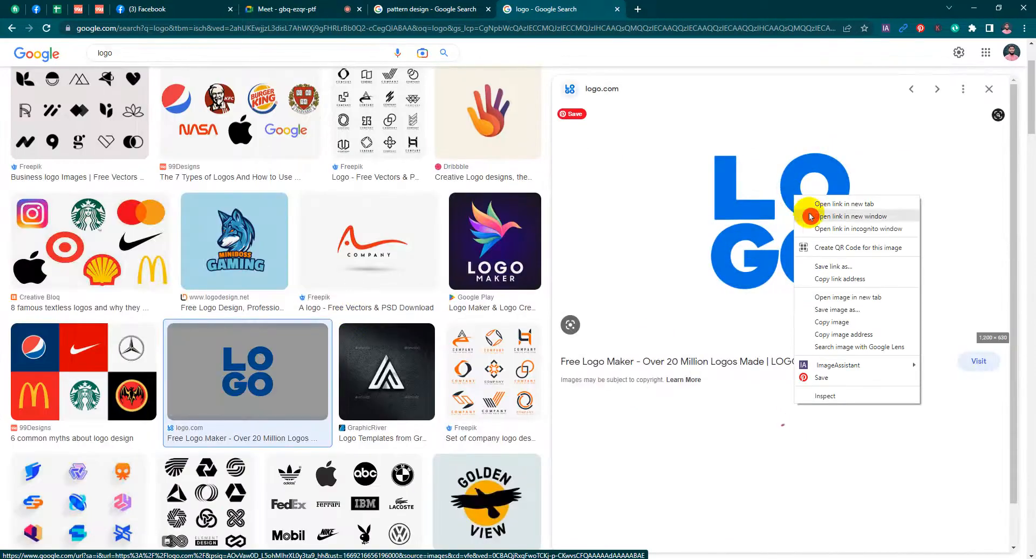
pyautogui.click(835, 326)
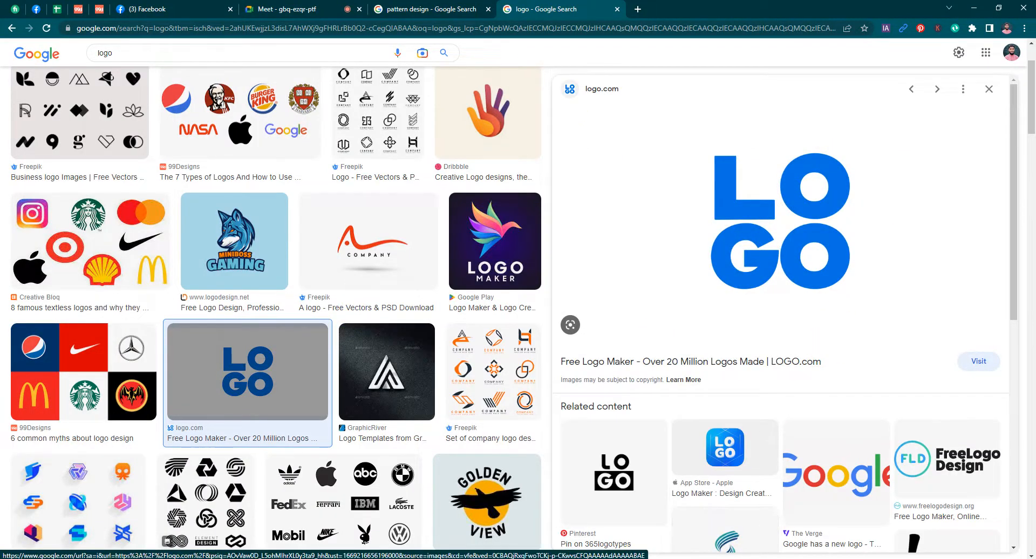
pyautogui.hotkey('alt', 'Tab')
pyautogui.hotkey('ctrl', 'v')
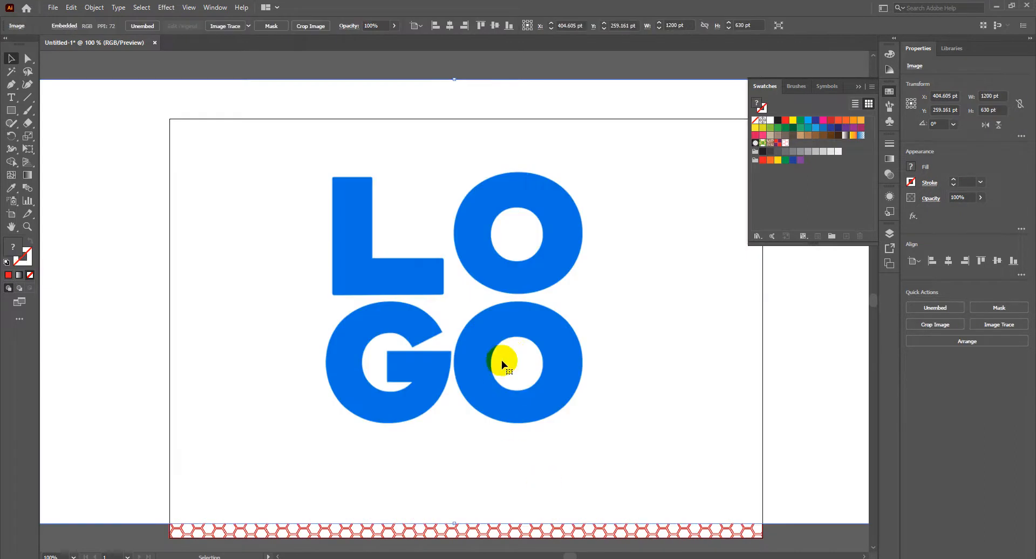
# Centre the pasted LOGO image on the artboard and try recolouring it with the red swatch
pyautogui.click(650, 542)
pyautogui.moveTo(492, 342); pyautogui.dragTo(507, 367)
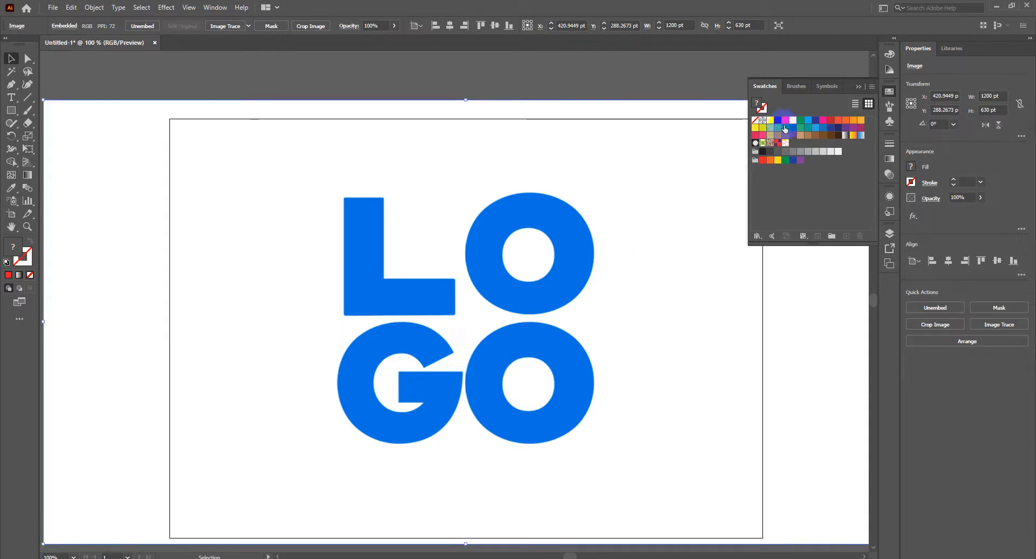
pyautogui.moveTo(543, 80); pyautogui.dragTo(575, 132)
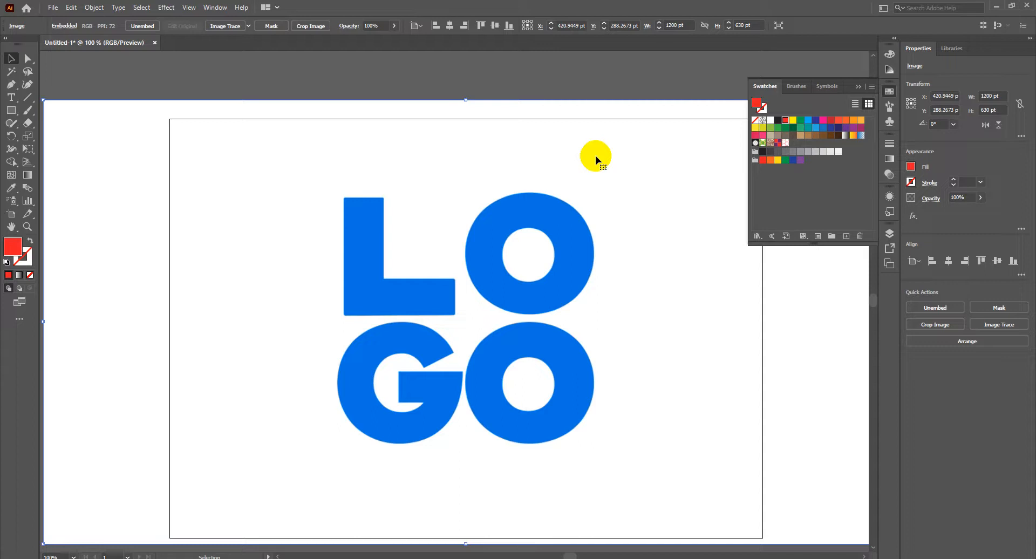
# Image-trace the LOGO picture with the default preset and expand it into ungrouped paths
pyautogui.click(228, 25)
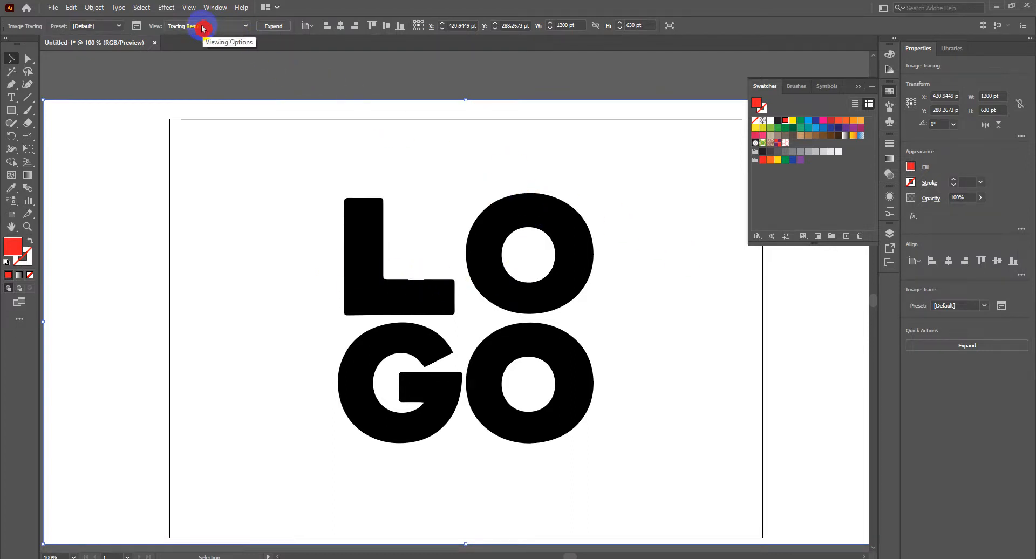
pyautogui.click(271, 26)
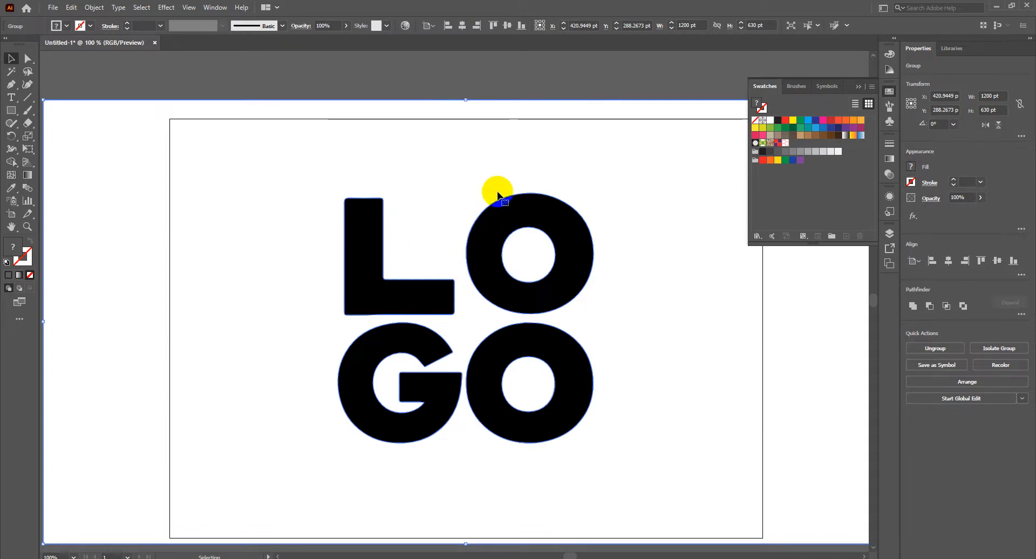
pyautogui.rightClick(466, 124)
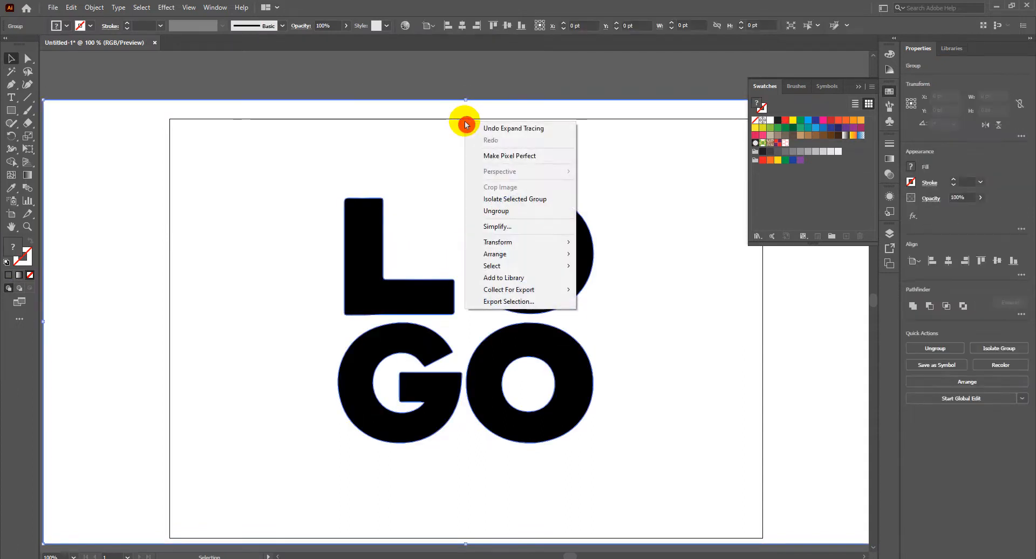
pyautogui.click(482, 211)
# Delete the traced white background and the leftover shapes around and inside the LOGO letters
pyautogui.click(420, 97)
pyautogui.click(426, 136)
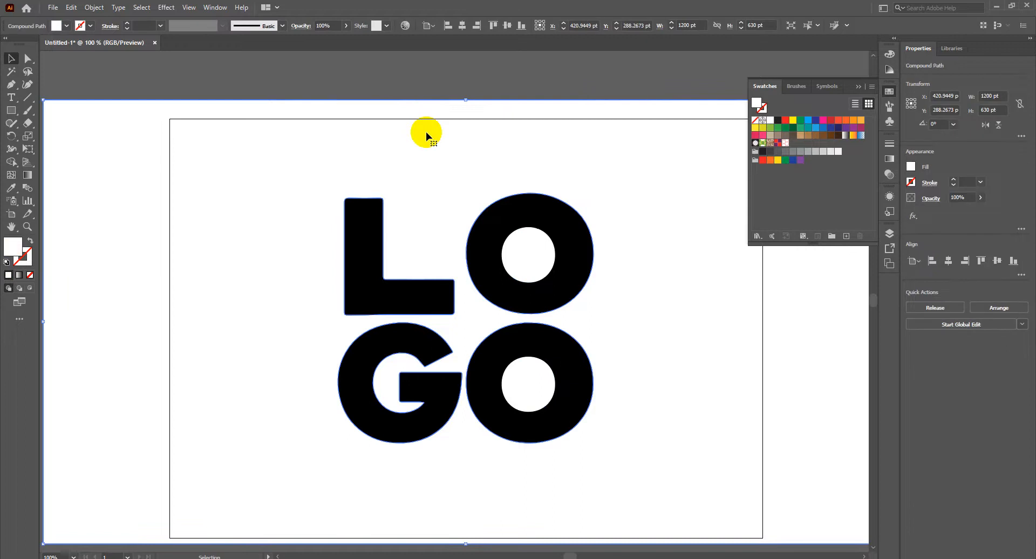
pyautogui.press('Delete')
pyautogui.click(522, 324)
pyautogui.click(359, 242)
# Move all the traced LOGO letters off the artboard's left side and fill them with red
pyautogui.moveTo(263, 173); pyautogui.dragTo(573, 466)
pyautogui.moveTo(362, 354); pyautogui.dragTo(612, 348)
pyautogui.moveTo(664, 301); pyautogui.dragTo(229, 249)
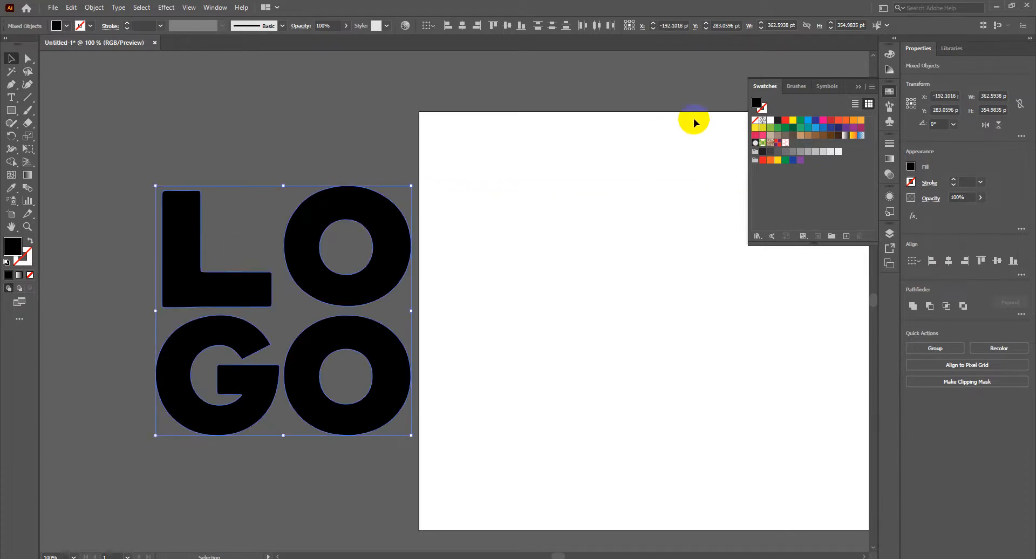
pyautogui.click(784, 121)
pyautogui.click(435, 255)
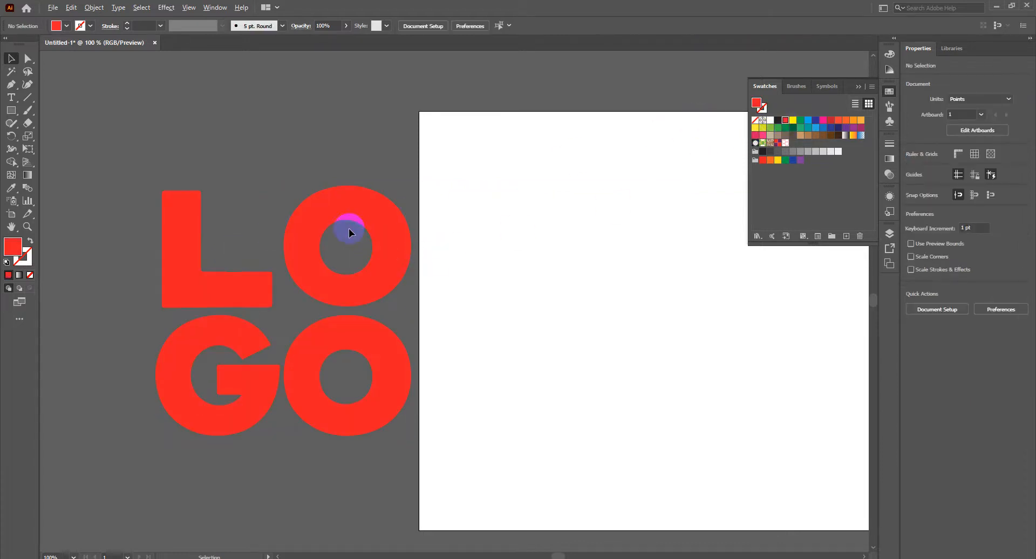
# Inspect the red LOGO letters' edges up close and delete all the letters from the canvas
pyautogui.scroll(3, 349, 229)
pyautogui.scroll(1, 425, 203)
pyautogui.scroll(-4, 330, 290)
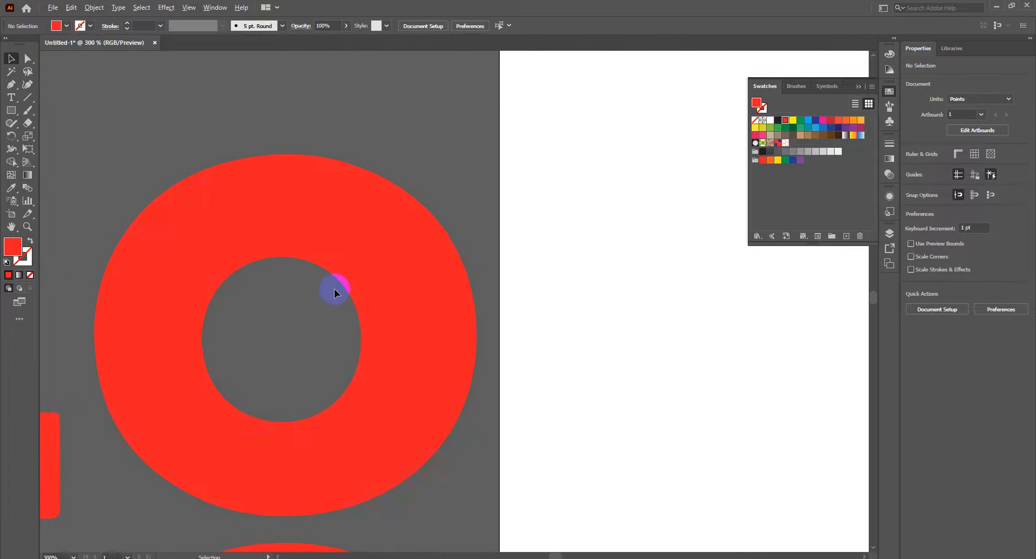
pyautogui.scroll(-2, 339, 292)
pyautogui.moveTo(383, 307); pyautogui.dragTo(414, 294)
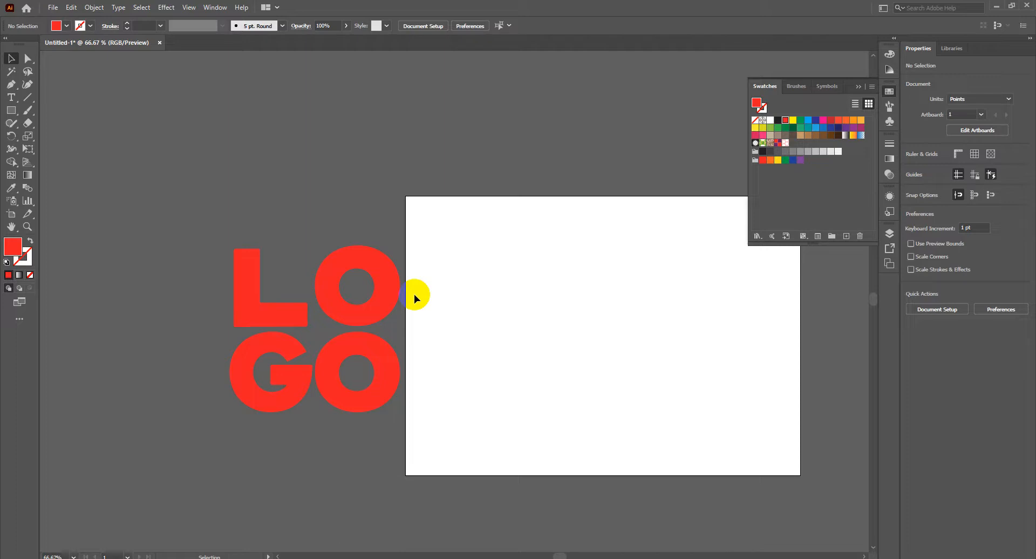
pyautogui.moveTo(504, 446); pyautogui.dragTo(504, 443)
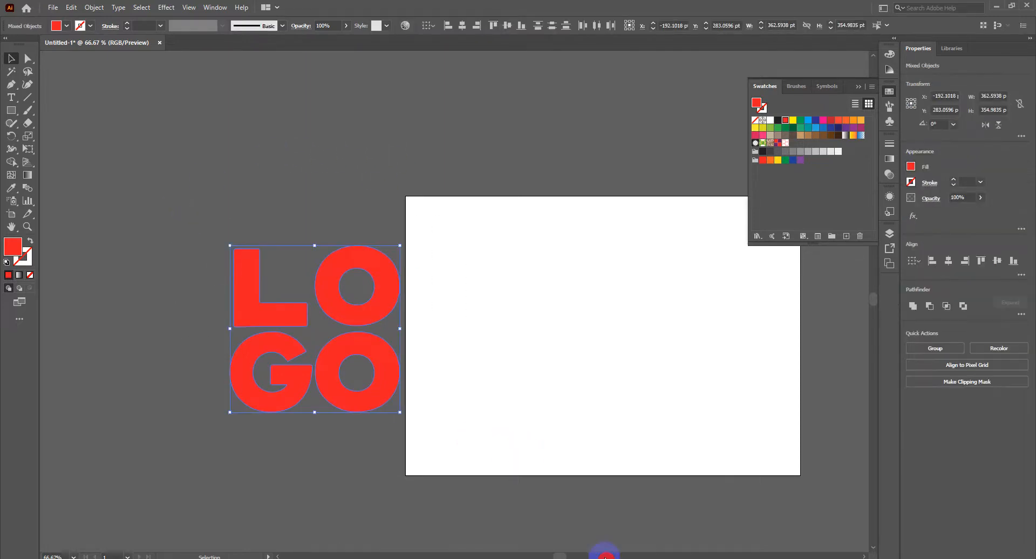
pyautogui.press('Delete')
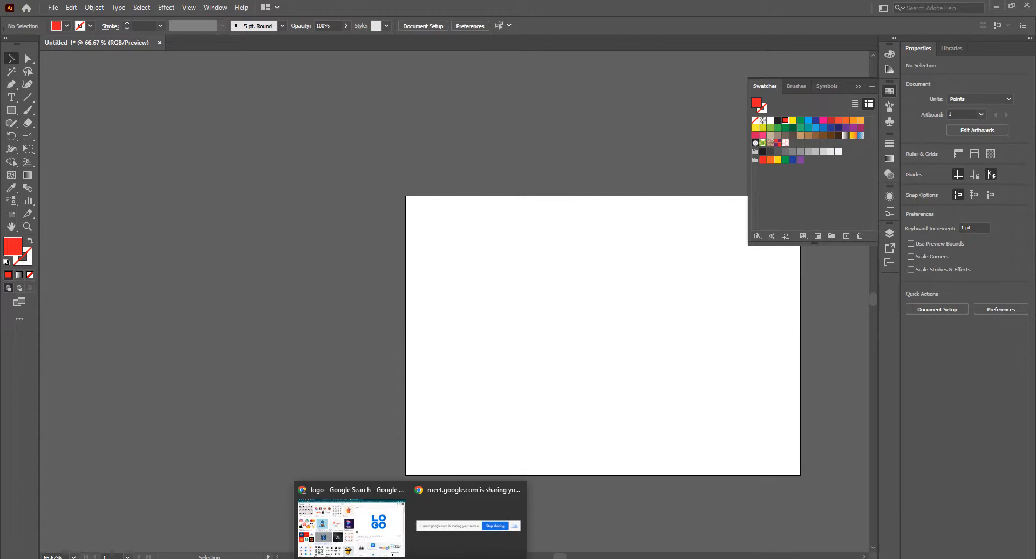
# Switch to Chrome, open The Verge's "Google has a new logo" article from the related images, and copy its logo picture
pyautogui.click(380, 531)
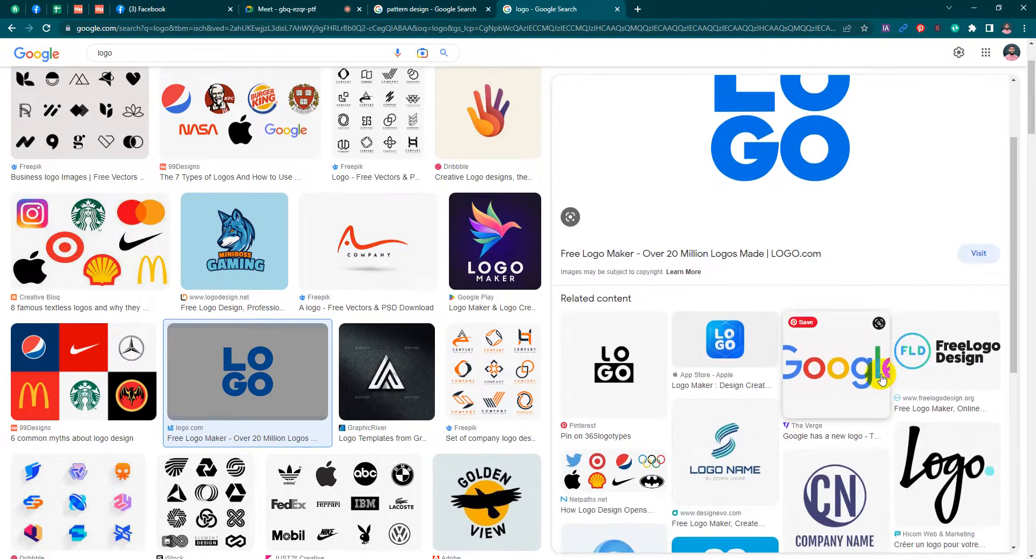
pyautogui.click(869, 372)
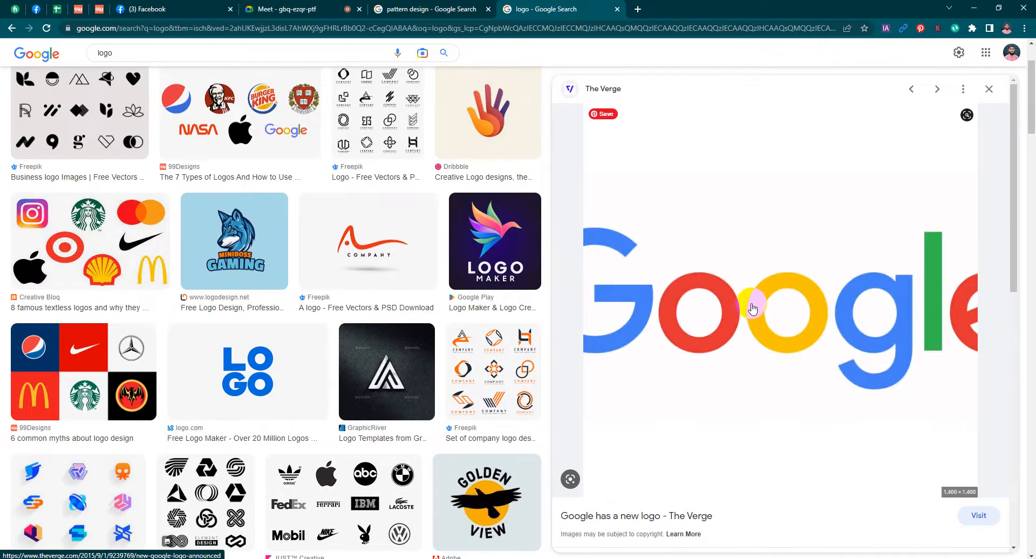
pyautogui.click(656, 517)
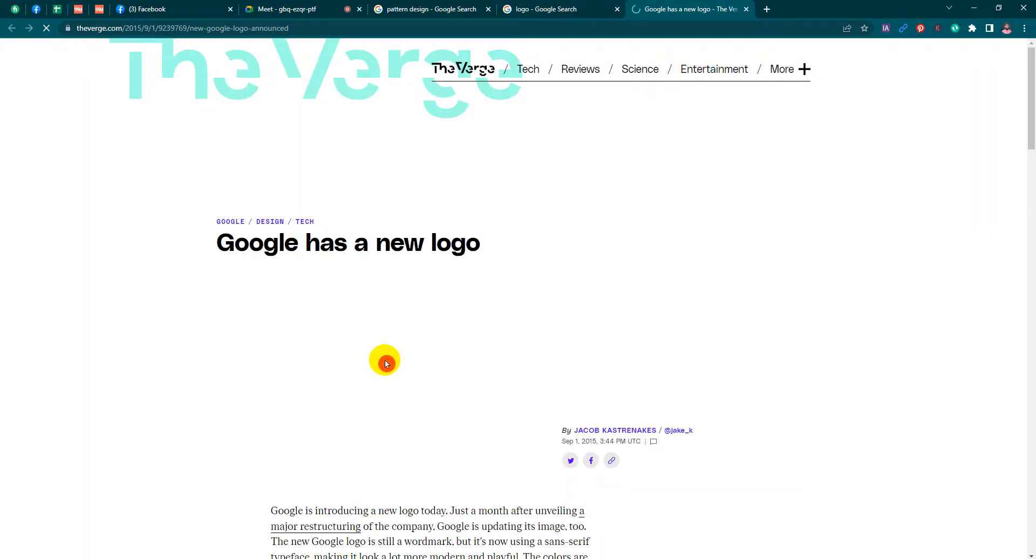
pyautogui.scroll(-5, 387, 363)
pyautogui.scroll(4, 381, 375)
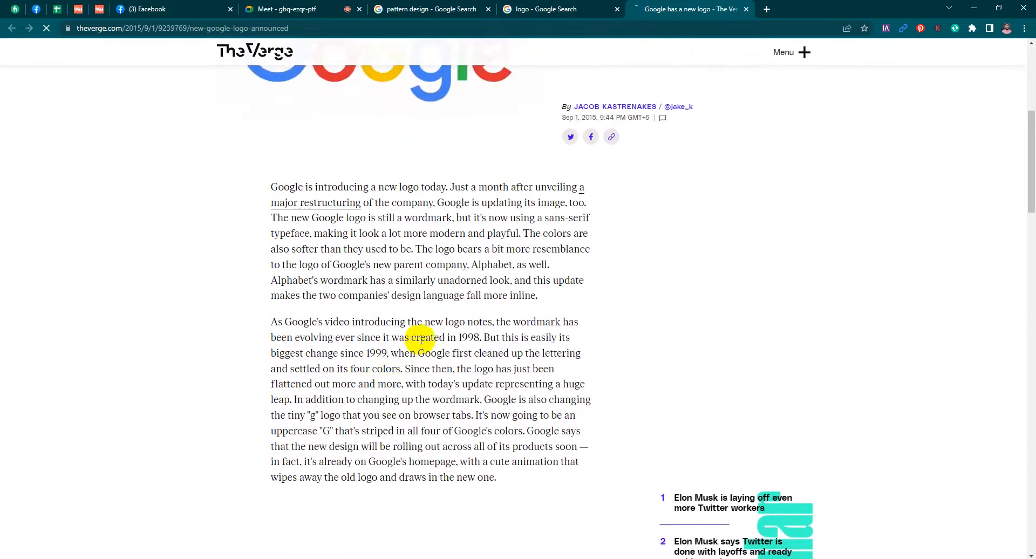
pyautogui.rightClick(420, 222)
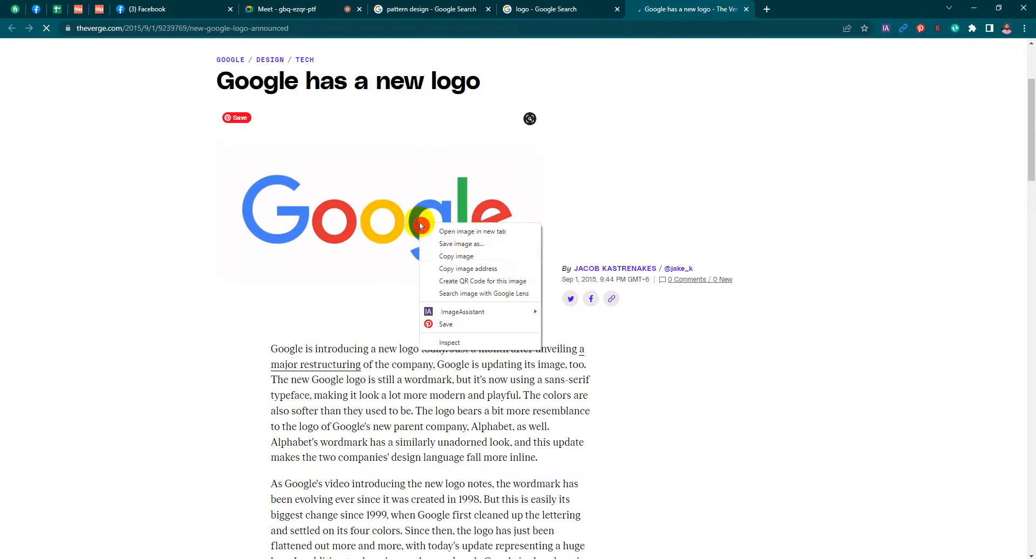
pyautogui.click(455, 256)
# Paste the Google logo image into the Illustrator document, inspect it on the artboard, and delete it
pyautogui.hotkey('alt', 'Tab')
pyautogui.hotkey('ctrl', 'v')
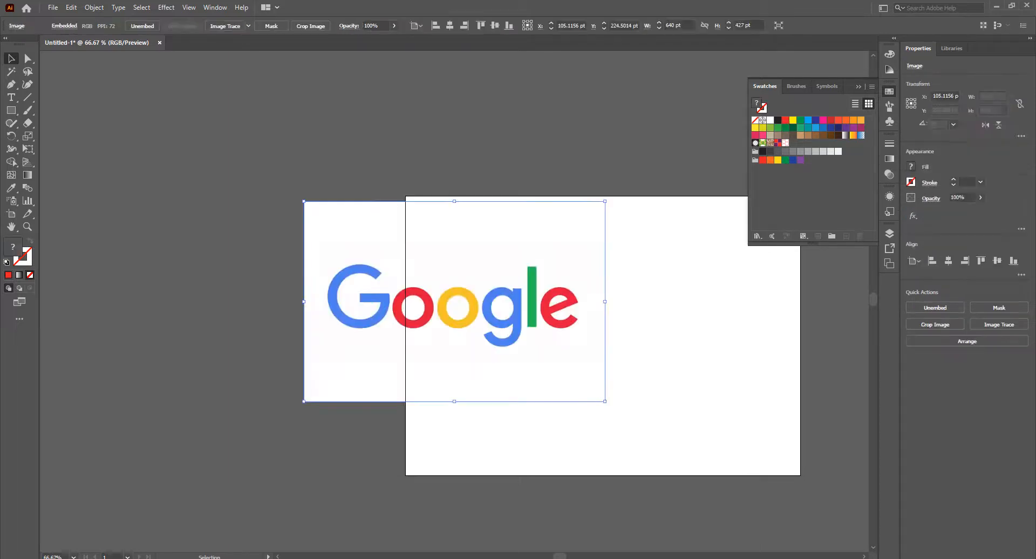
pyautogui.moveTo(481, 324); pyautogui.dragTo(597, 370)
pyautogui.hotkey('ctrl', '1')
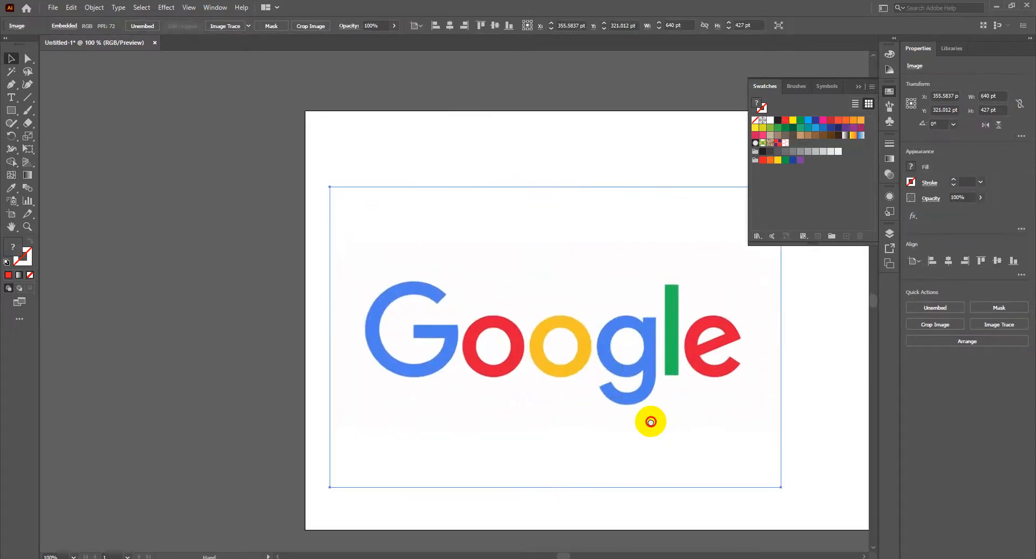
pyautogui.scroll(2, 564, 358)
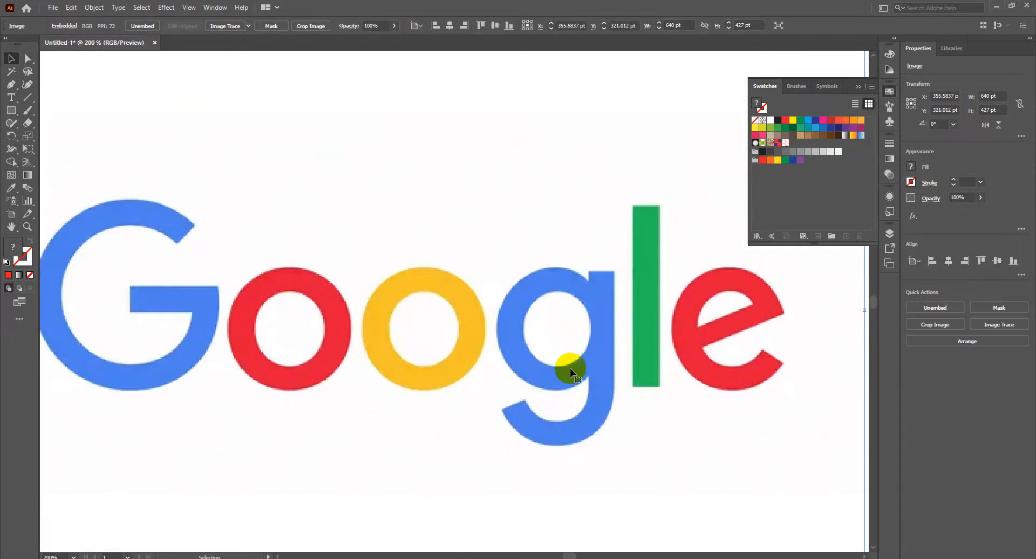
pyautogui.press('Delete')
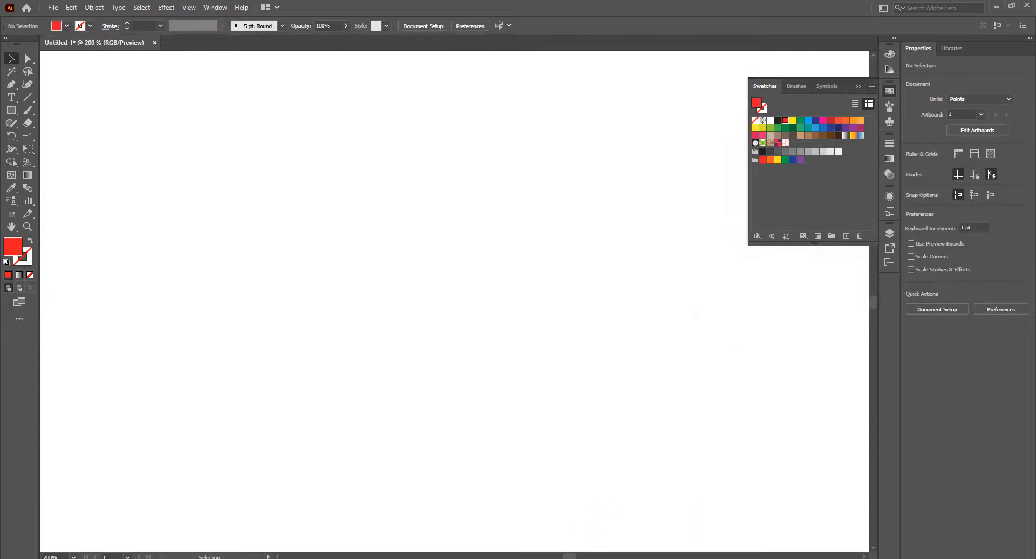
# Switch to Chrome and save The Verge article's Google logo picture to the Desktop as a WEBP file
pyautogui.click(393, 539)
pyautogui.rightClick(402, 228)
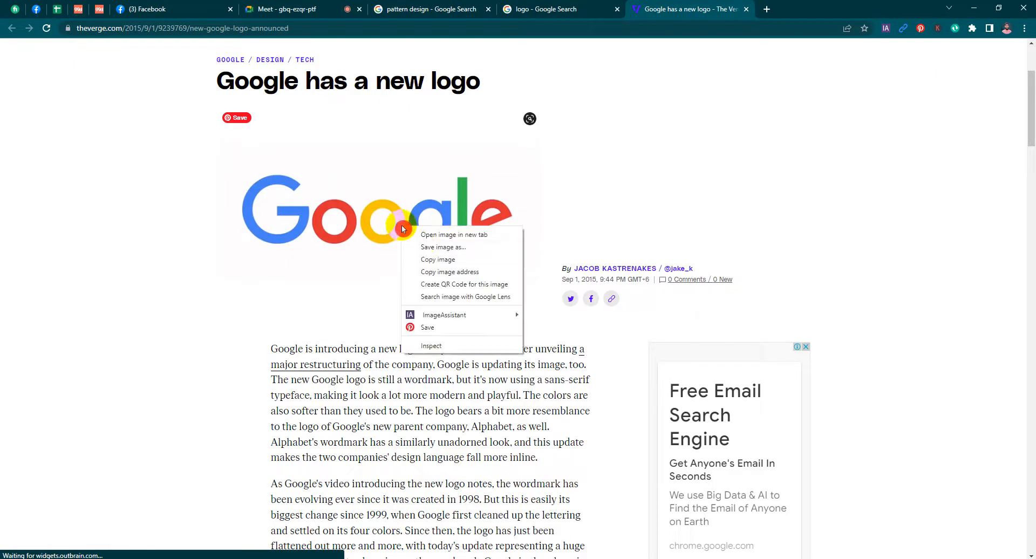
pyautogui.click(441, 247)
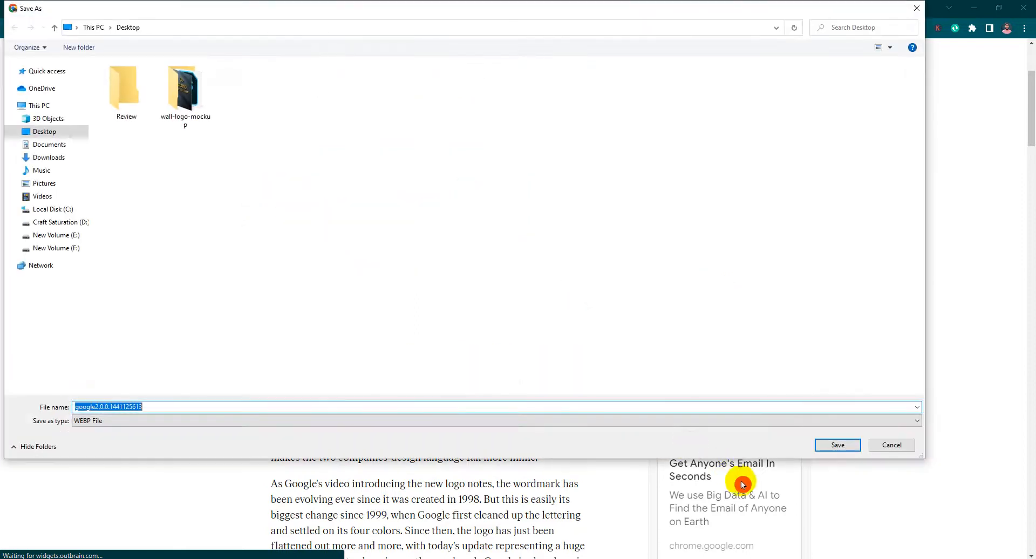
pyautogui.click(853, 450)
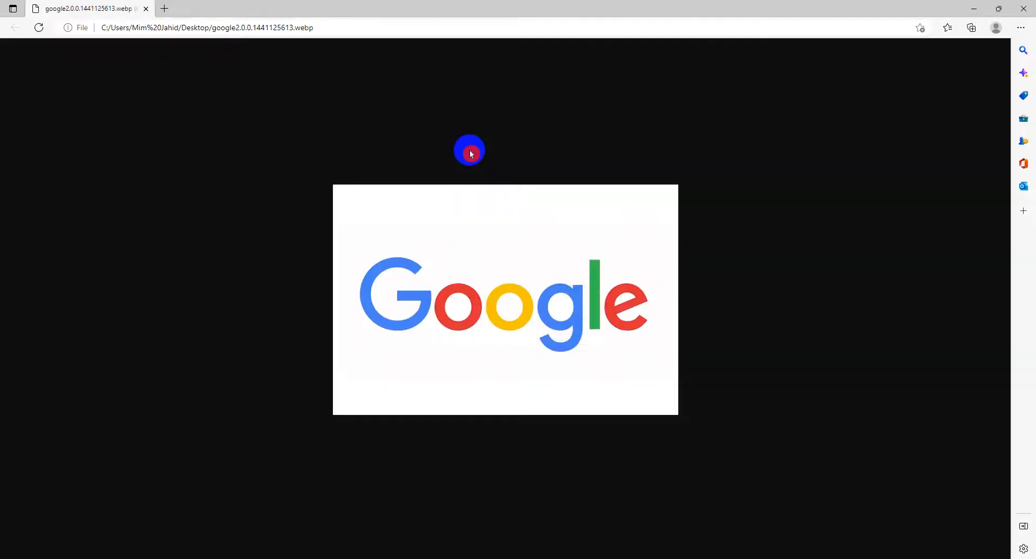
# Copy the saved Google logo image from the Edge window and paste it onto the Illustrator artboard
pyautogui.rightClick(492, 275)
pyautogui.click(521, 381)
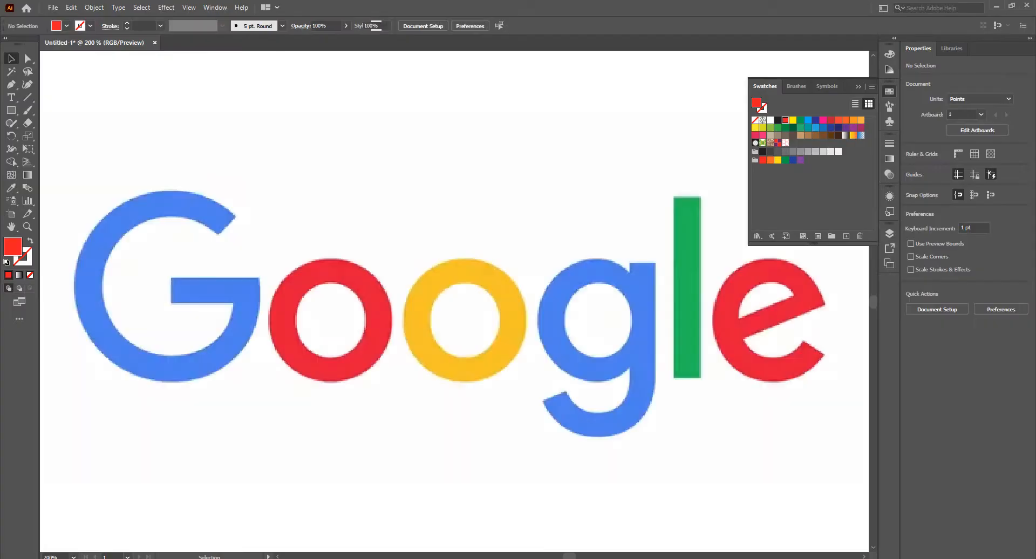
pyautogui.click(479, 357)
pyautogui.scroll(-5, 486, 378)
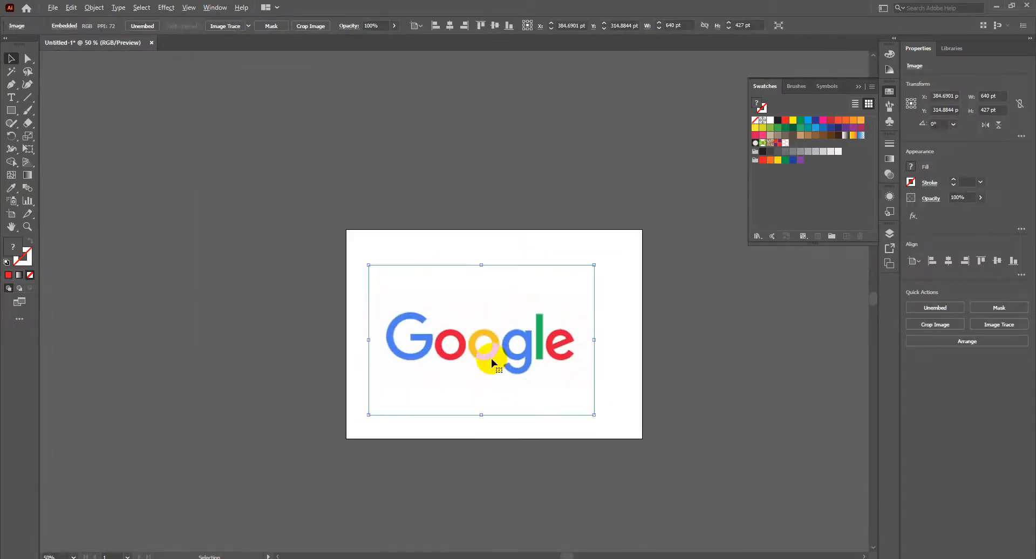
pyautogui.scroll(1, 537, 317)
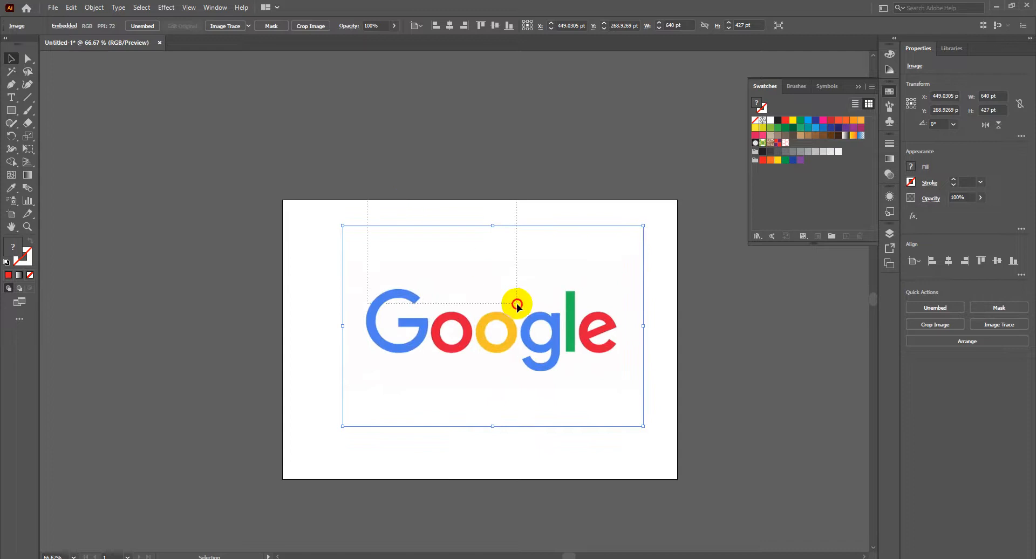
# Open the Image Trace panel for the Google logo, place it beside the artboard, and check its view options
pyautogui.click(329, 23)
pyautogui.click(215, 13)
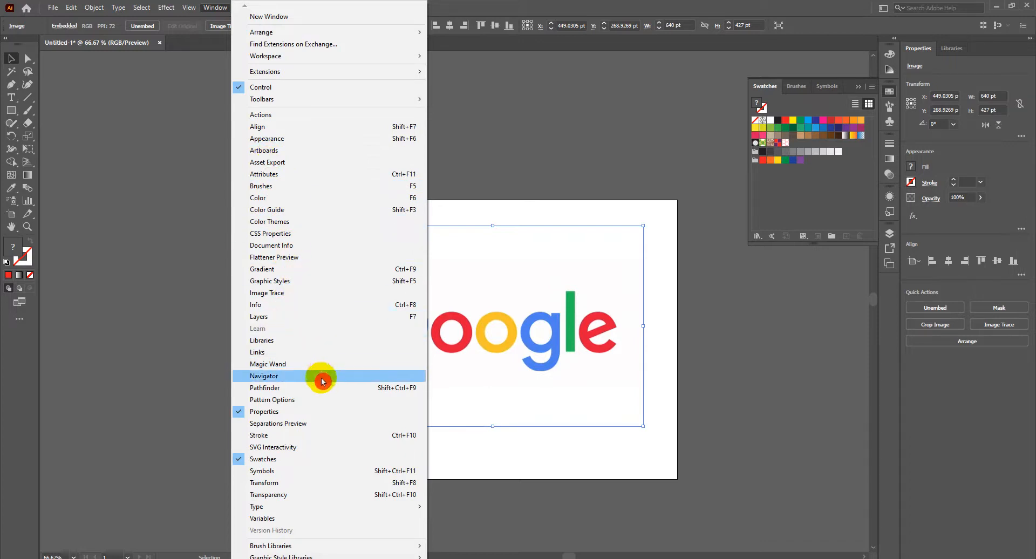
pyautogui.click(298, 297)
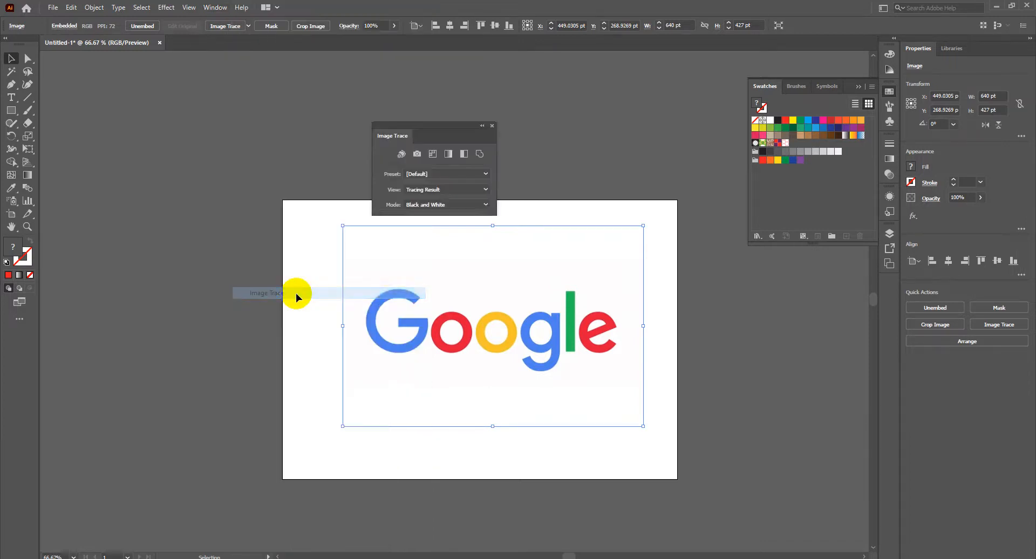
pyautogui.moveTo(446, 129)
pyautogui.mouseDown()
pyautogui.moveTo(573, 169)
pyautogui.moveTo(751, 278)
pyautogui.mouseUp()
pyautogui.click(744, 345)
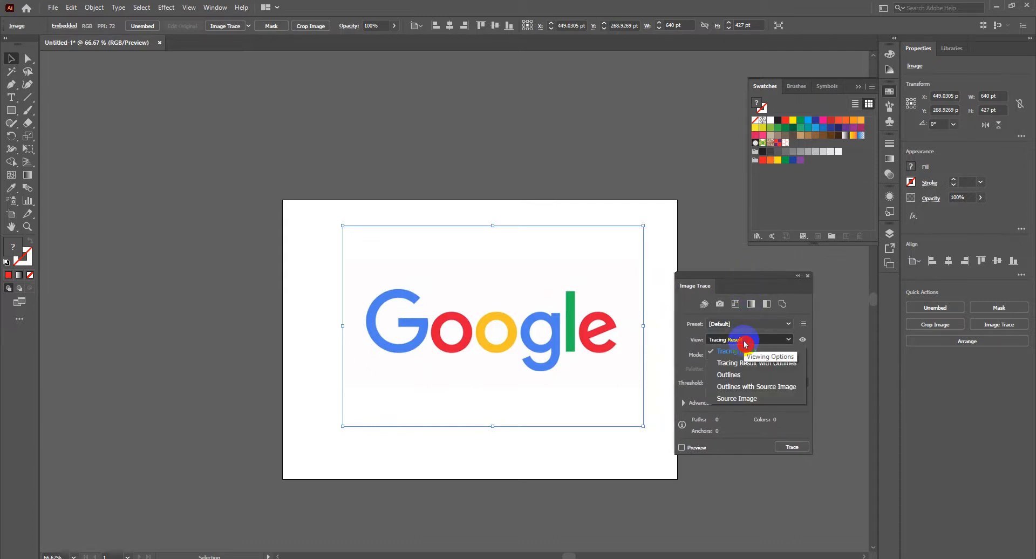
pyautogui.click(748, 341)
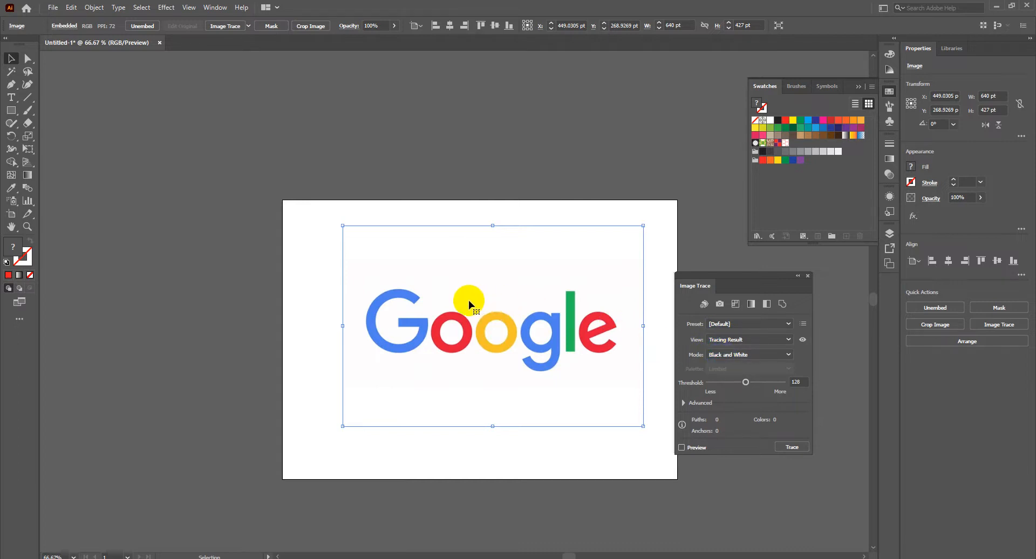
# Try the Color trace mode and reposition the Google logo image over the upper part of the artboard
pyautogui.click(725, 356)
pyautogui.click(732, 366)
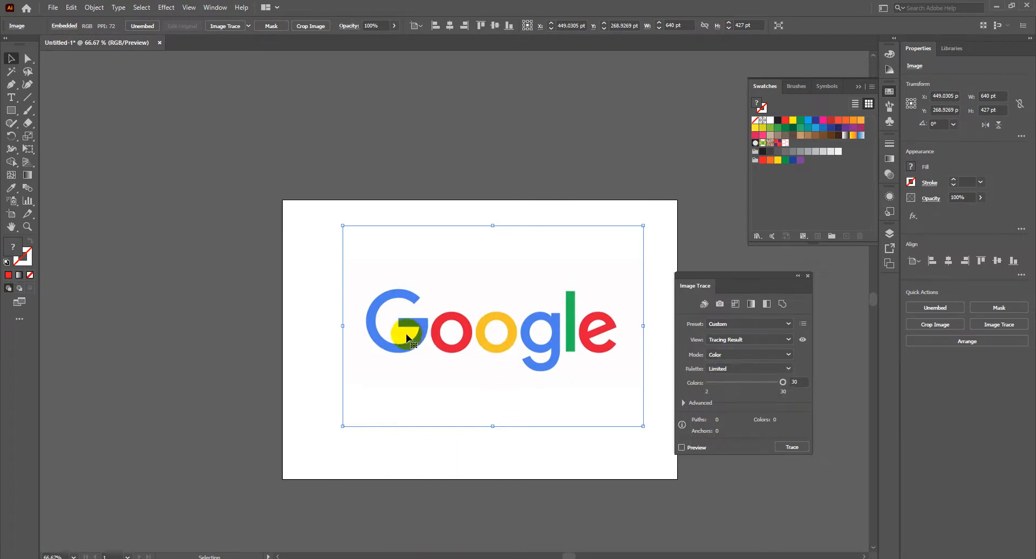
pyautogui.moveTo(437, 363); pyautogui.dragTo(335, 254)
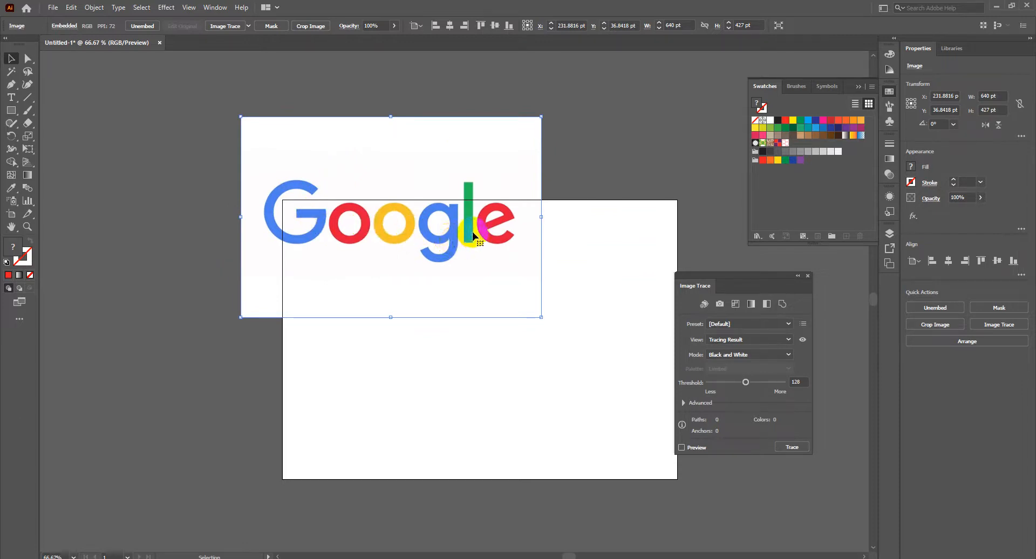
pyautogui.moveTo(473, 236); pyautogui.dragTo(548, 302)
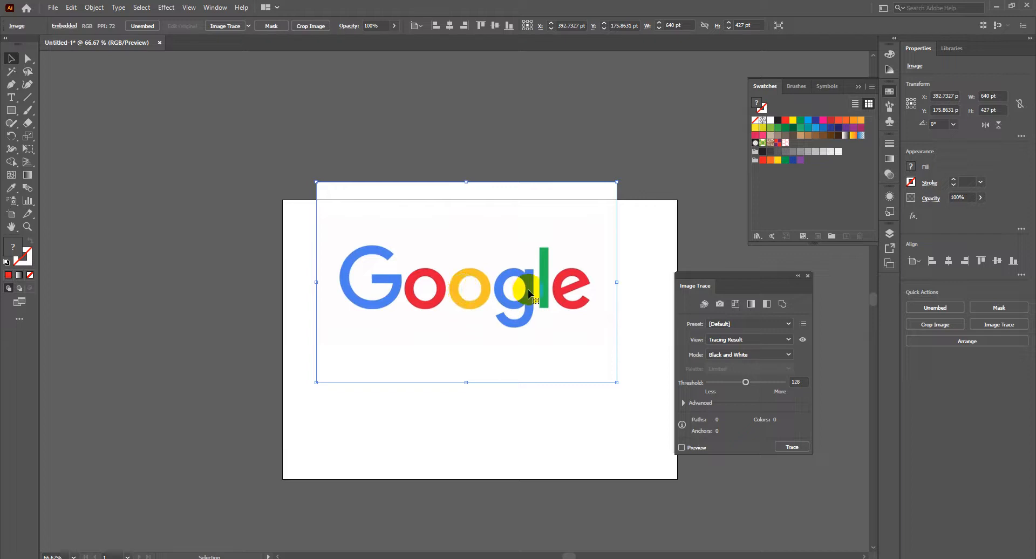
# Trace the Google logo in Color mode with a limited palette of 6 colors, Ignore White and Preview enabled
pyautogui.click(807, 382)
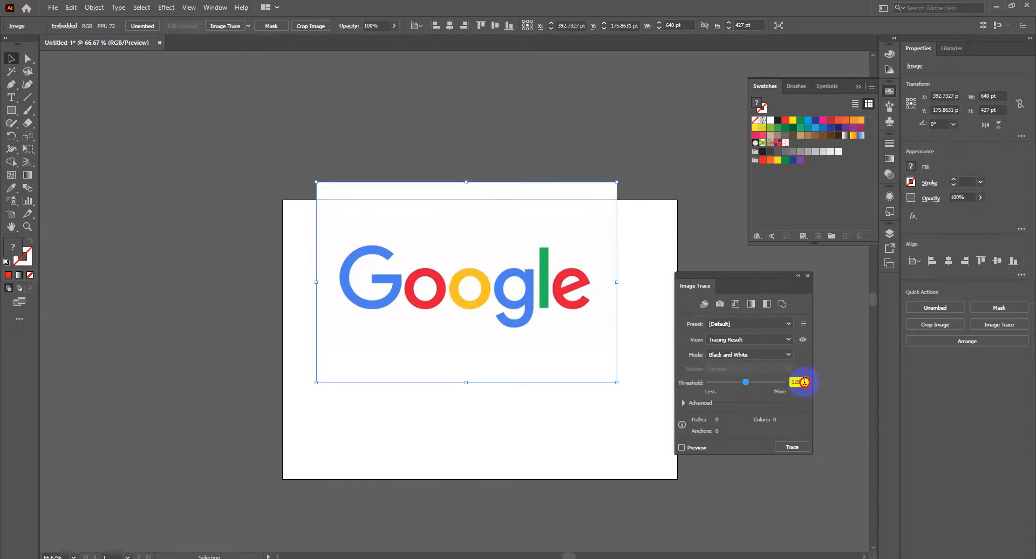
pyautogui.click(761, 354)
pyautogui.click(746, 367)
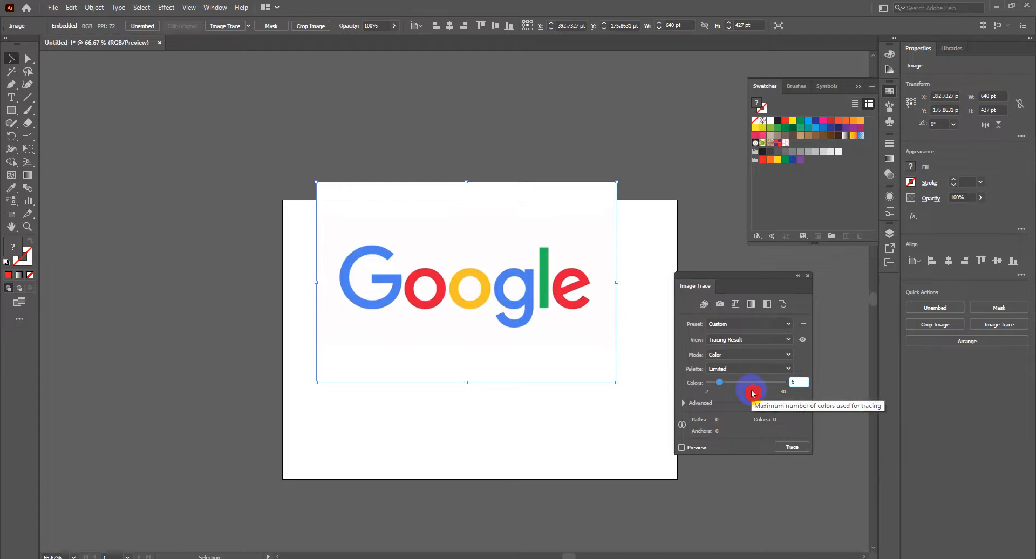
pyautogui.click(684, 403)
pyautogui.moveTo(727, 281); pyautogui.dragTo(724, 236)
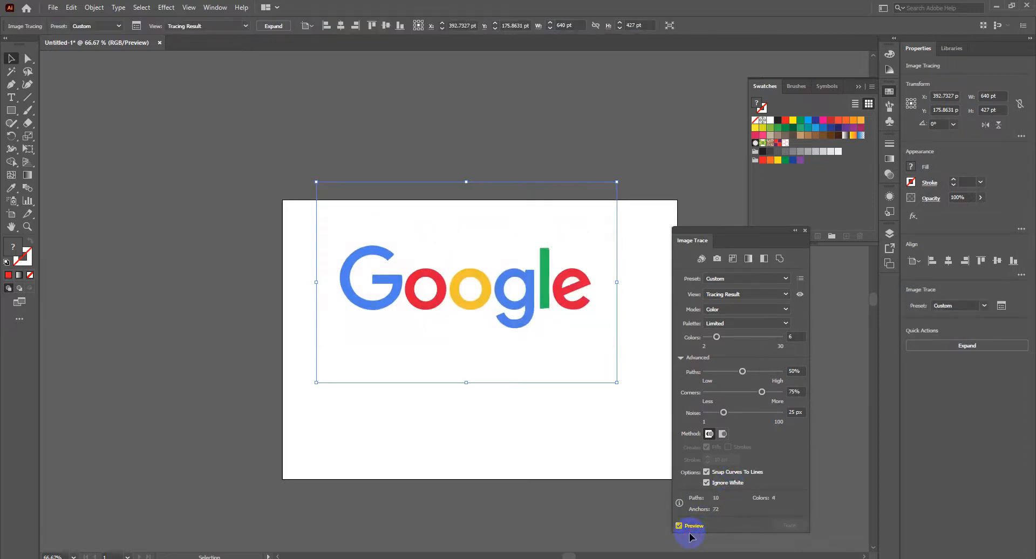
# Expand the traced Google logo into vector paths and move it above the artboard
pyautogui.click(273, 26)
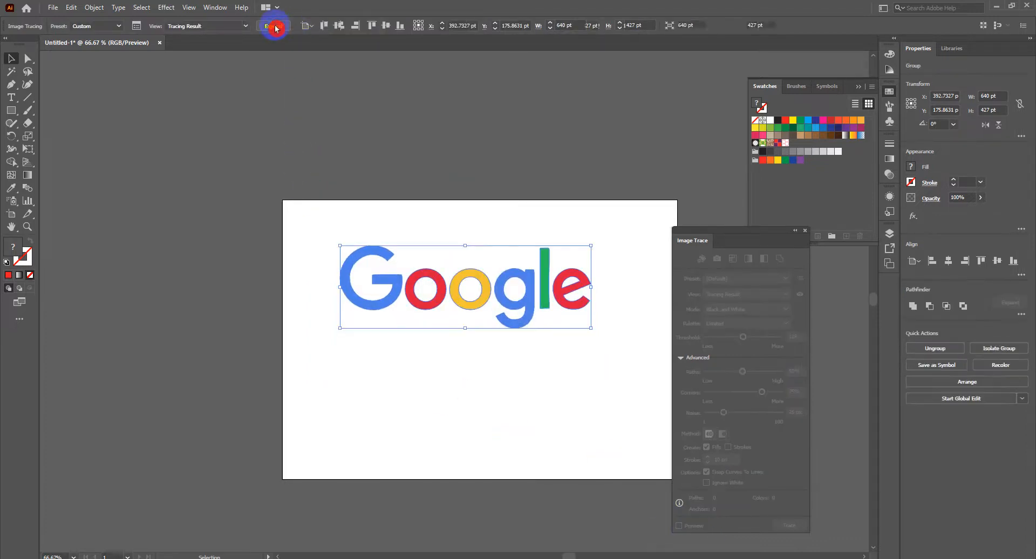
pyautogui.moveTo(528, 292); pyautogui.dragTo(536, 151)
pyautogui.click(596, 132)
# Ungroup the traced Google logo into separate letters
pyautogui.scroll(3, 576, 113)
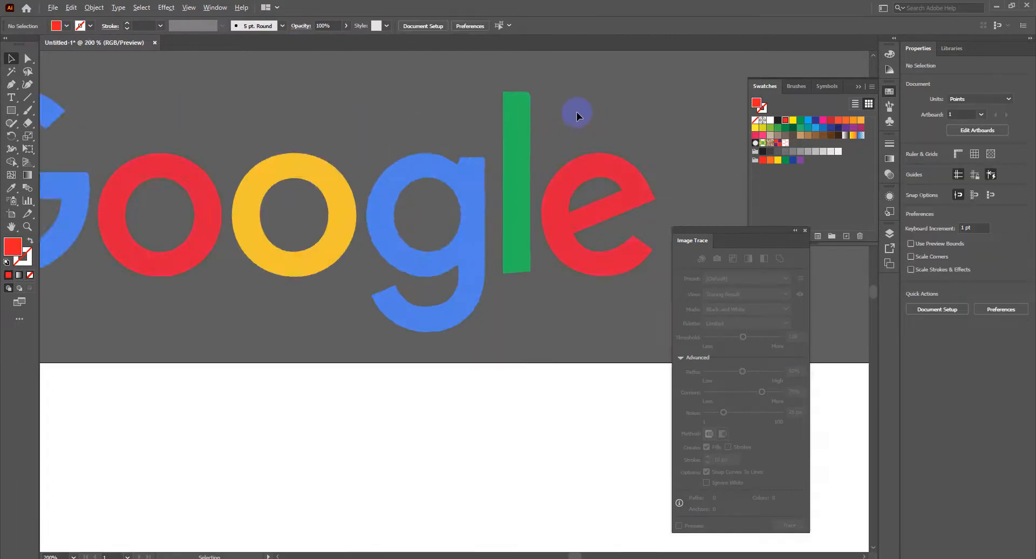
pyautogui.scroll(2, 487, 163)
pyautogui.rightClick(540, 181)
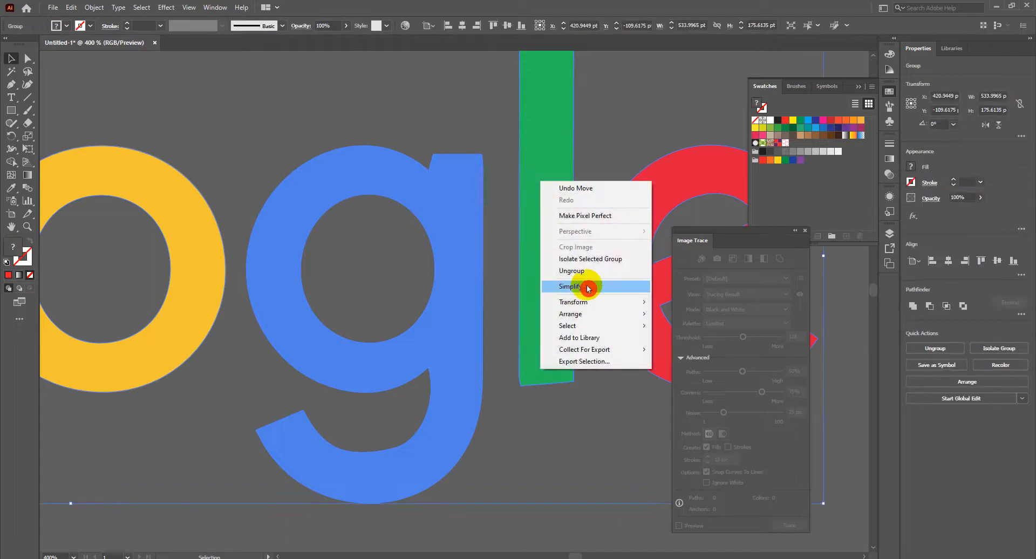
pyautogui.click(572, 271)
pyautogui.click(423, 115)
# Draw a red rectangle about 19.3 by 20.8 pt over the rounded upper end of the green letter l
pyautogui.scroll(-3, 470, 173)
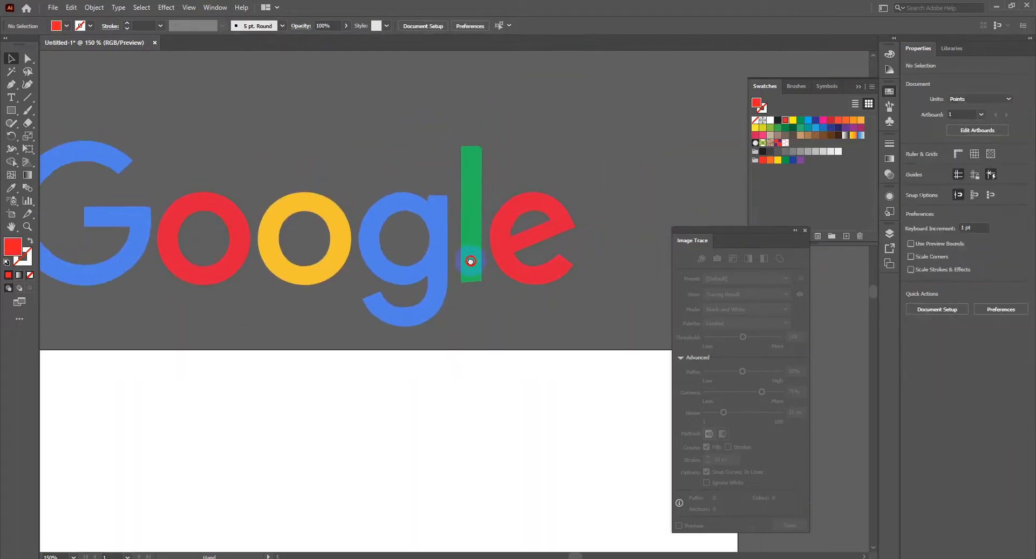
pyautogui.scroll(10, 496, 162)
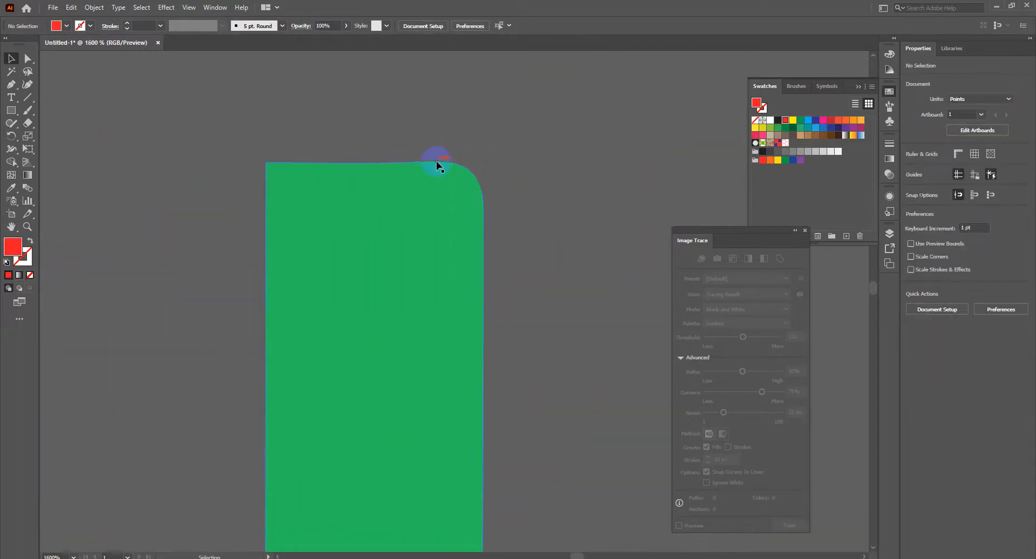
pyautogui.scroll(-1, 463, 152)
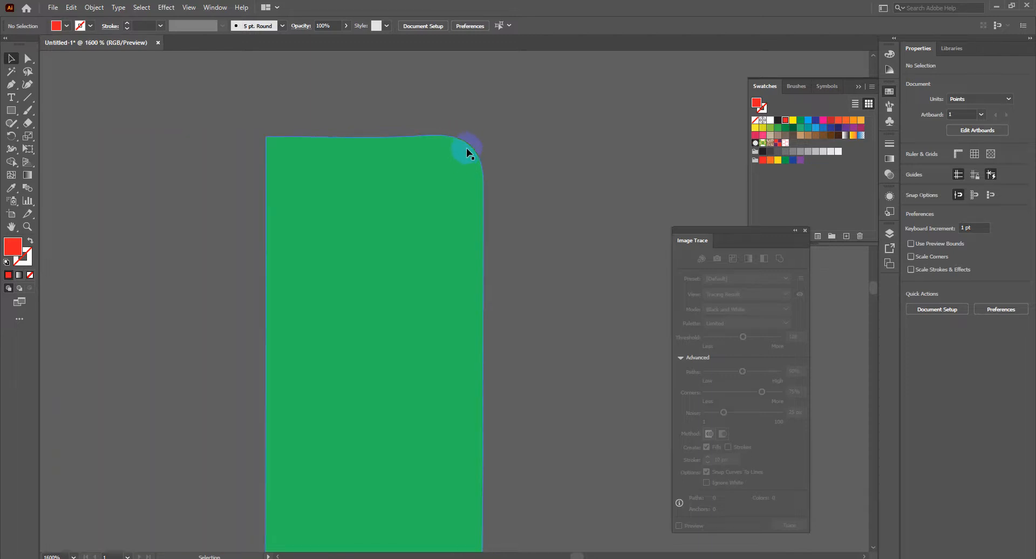
pyautogui.click(16, 114)
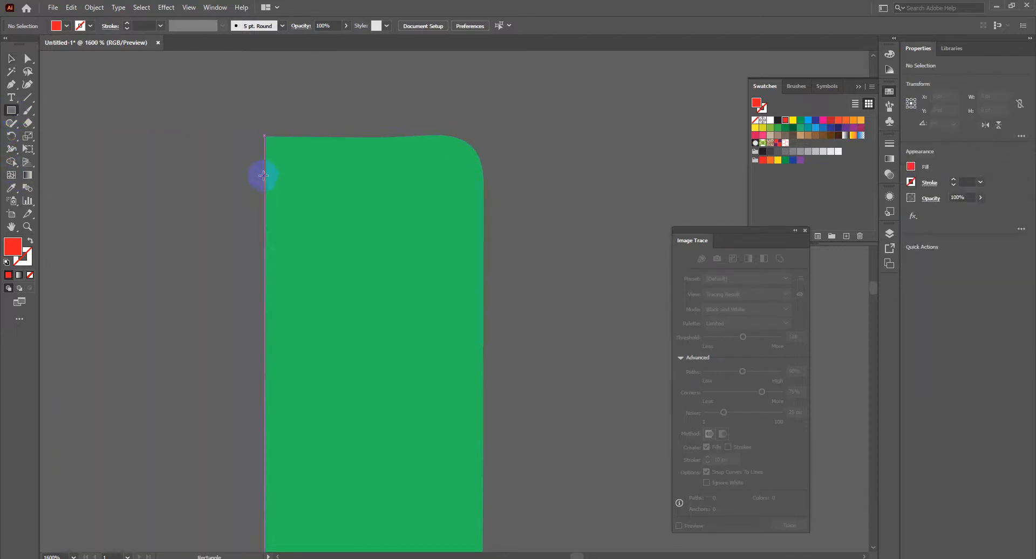
pyautogui.moveTo(267, 137)
pyautogui.mouseDown()
pyautogui.moveTo(495, 289)
pyautogui.moveTo(483, 371)
pyautogui.mouseUp()
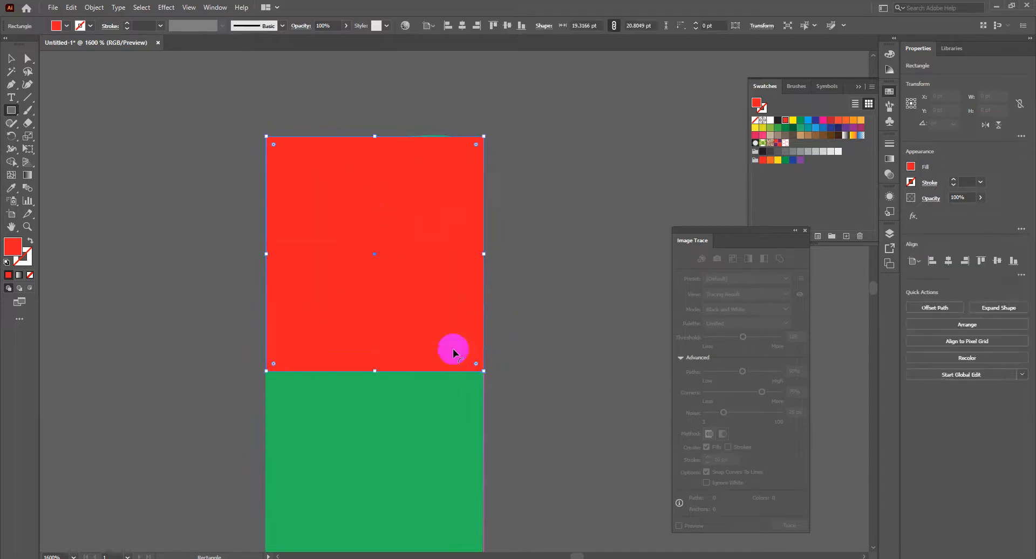
# Select the red rectangle and the letter l, and merge them with the Shape Builder tool to square the corner
pyautogui.click(10, 57)
pyautogui.moveTo(282, 101); pyautogui.dragTo(363, 266)
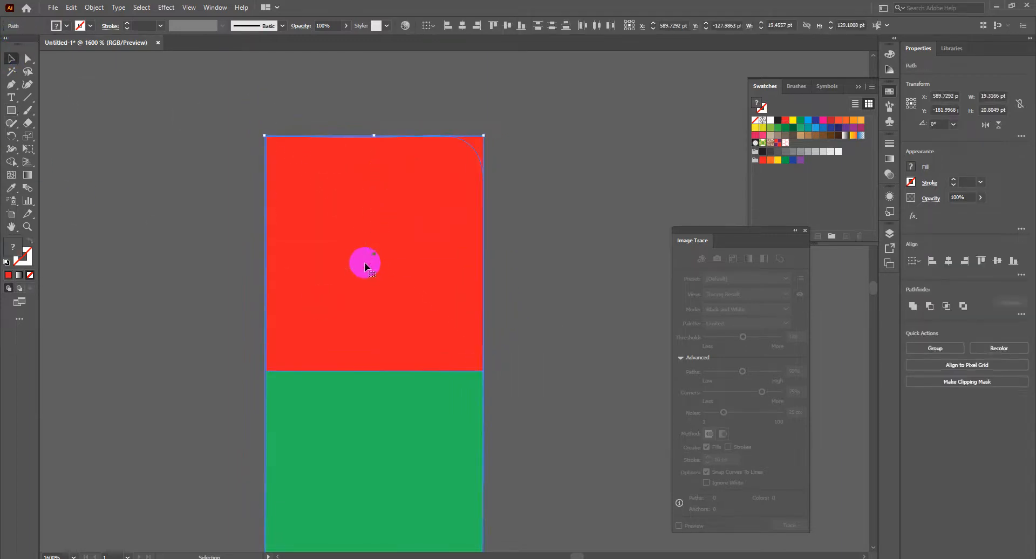
pyautogui.click(13, 164)
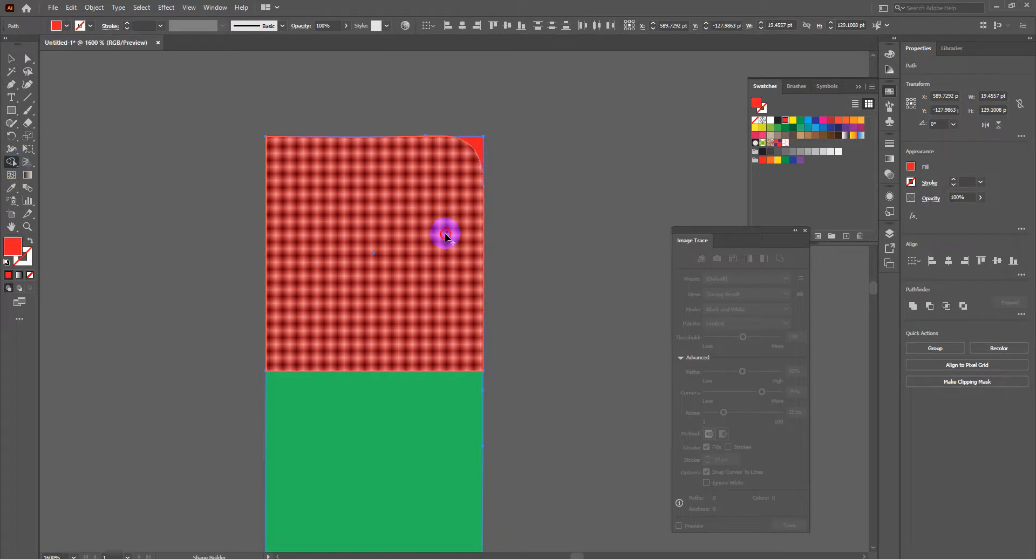
pyautogui.click(477, 147)
pyautogui.moveTo(477, 147); pyautogui.dragTo(398, 389)
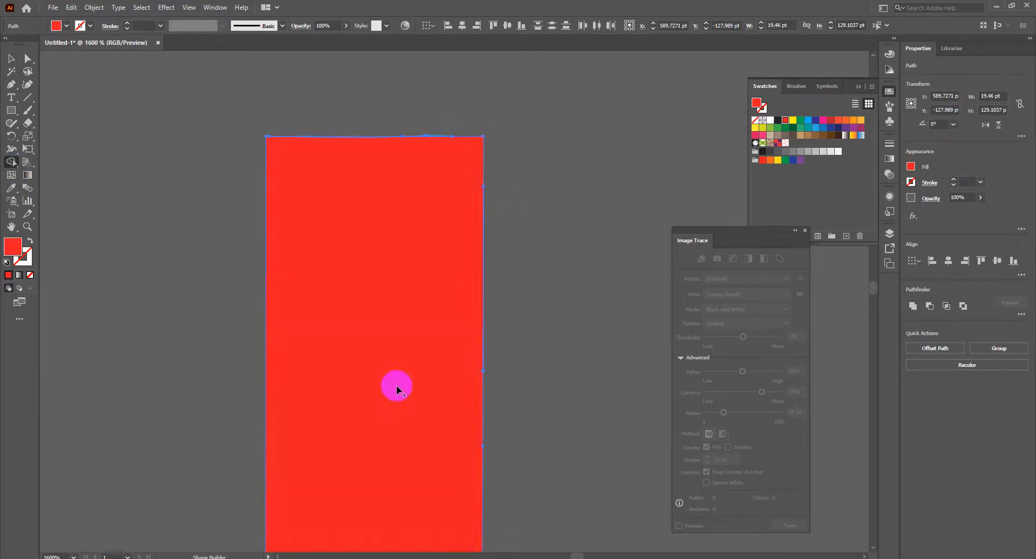
# Remove the green sliver left along the upper edge of the letter l with Shape Builder, and deselect the letter
pyautogui.scroll(5, 460, 119)
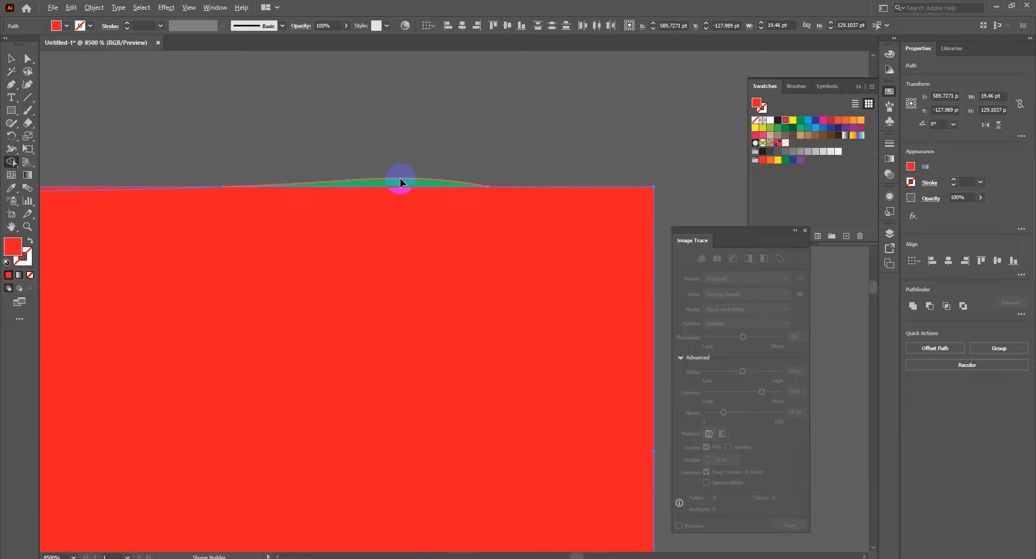
pyautogui.keyDown('alt'); pyautogui.click(400, 185); pyautogui.keyUp('alt')
pyautogui.scroll(-3, 402, 185)
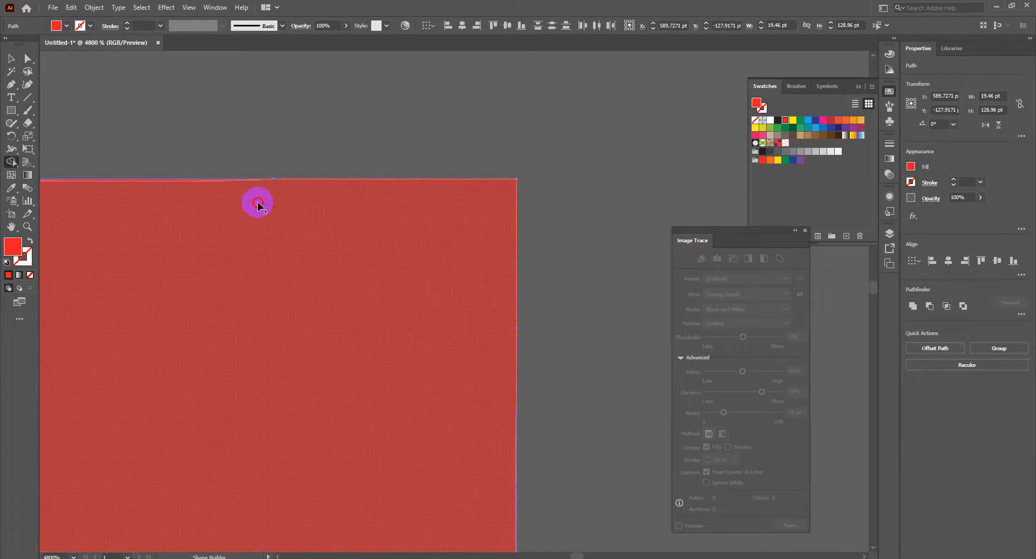
pyautogui.scroll(-10, 210, 178)
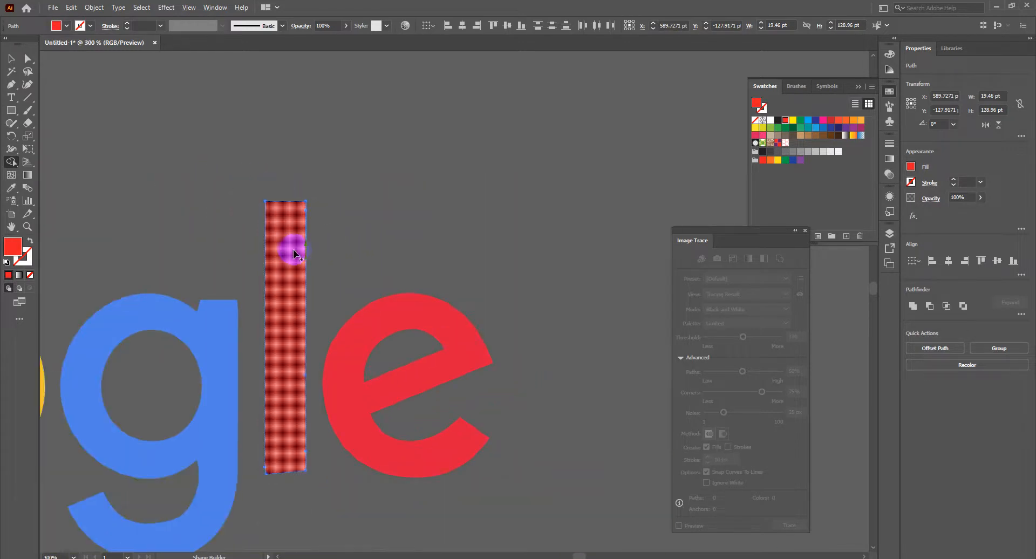
pyautogui.moveTo(268, 406)
pyautogui.mouseDown()
pyautogui.moveTo(260, 472)
pyautogui.moveTo(269, 475)
pyautogui.mouseUp()
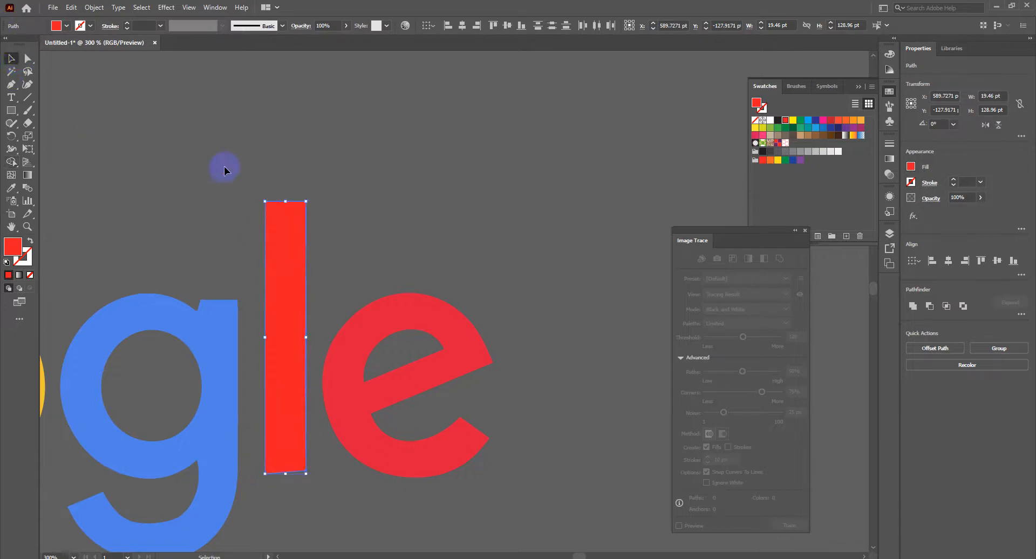
pyautogui.click(224, 171)
# Select all the traced Google letters above the artboard and delete them
pyautogui.scroll(-5, 237, 159)
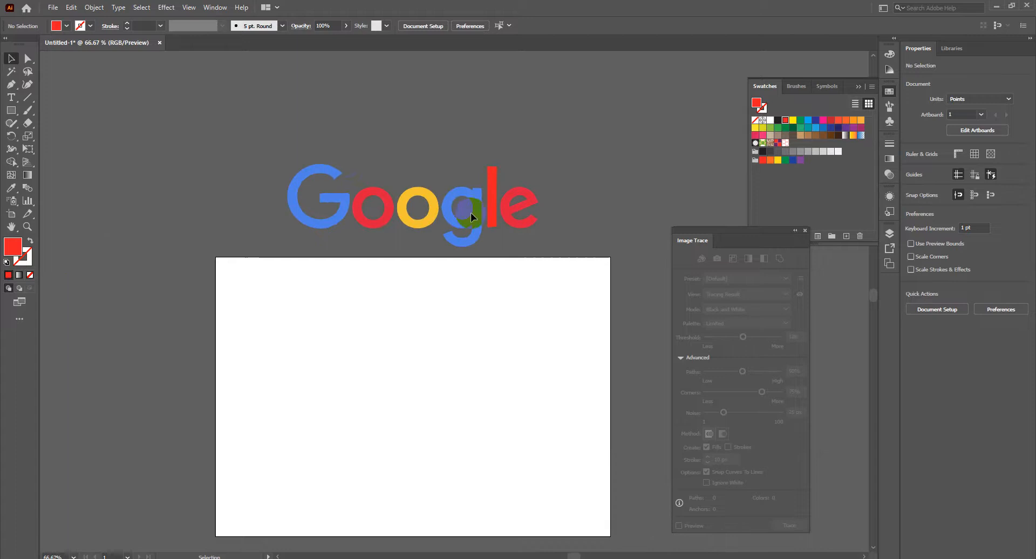
pyautogui.moveTo(290, 140); pyautogui.dragTo(533, 263)
pyautogui.press('Delete')
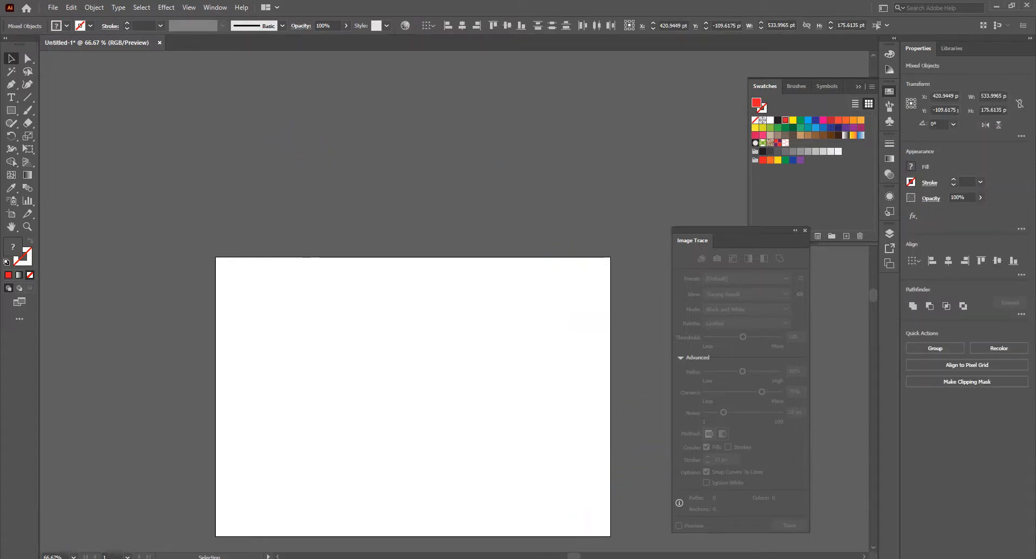
# Switch to Chrome's "logo" image search and open the preview of the Google Play Logo Maker bird logo
pyautogui.click(397, 542)
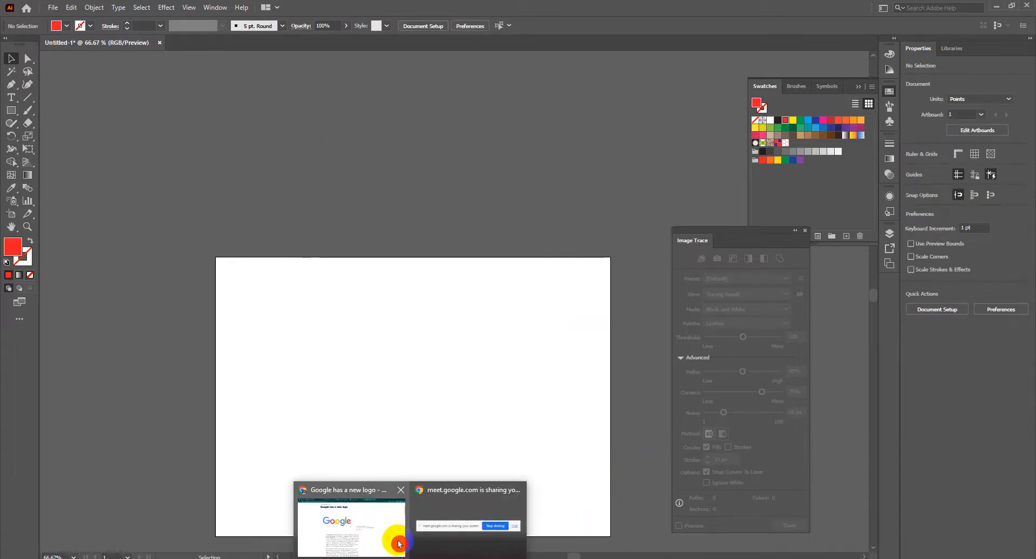
pyautogui.click(546, 6)
pyautogui.click(486, 267)
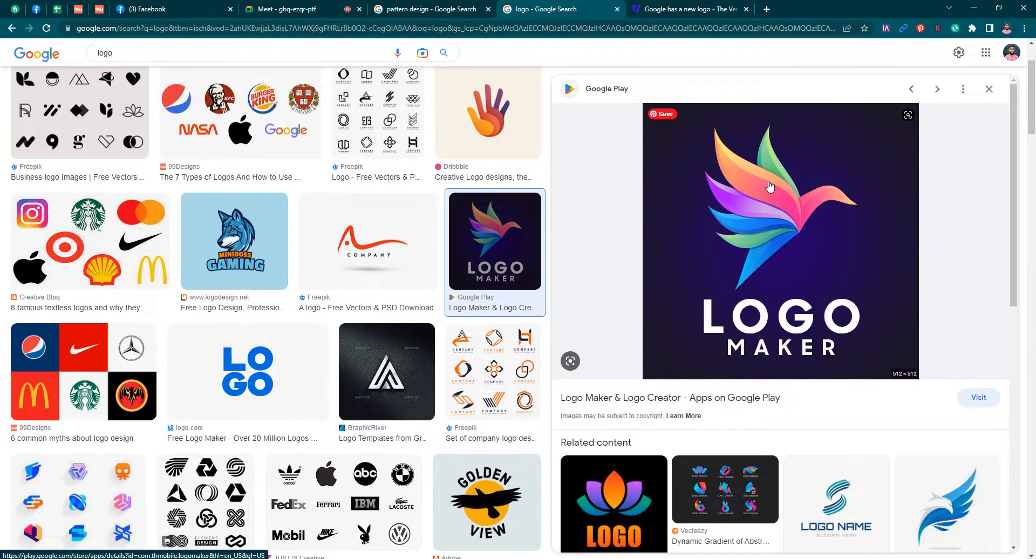
# Preview the Dribbble hand logo, the Miniboss Gaming wolf logo and the related Design Hub gaming logos image
pyautogui.click(478, 113)
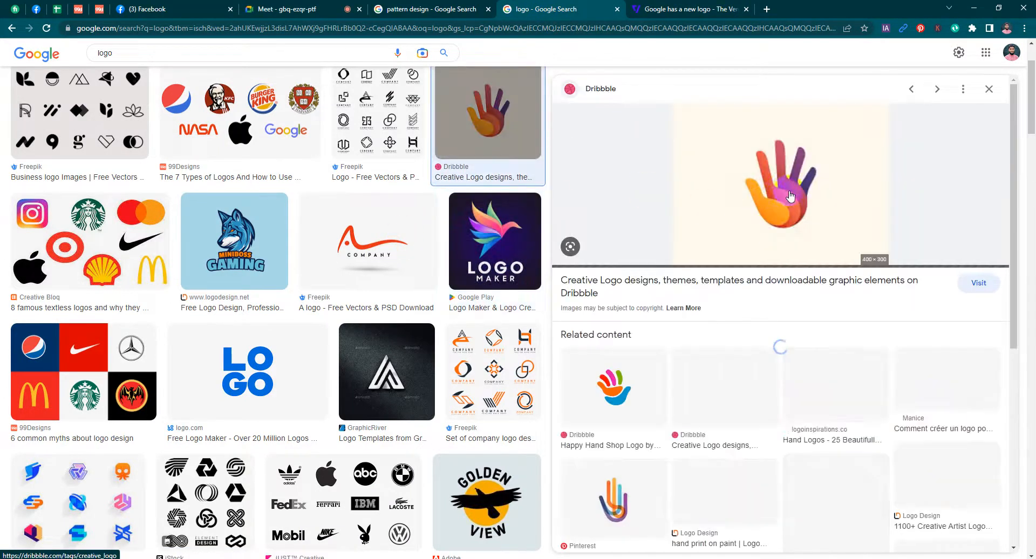
pyautogui.click(235, 241)
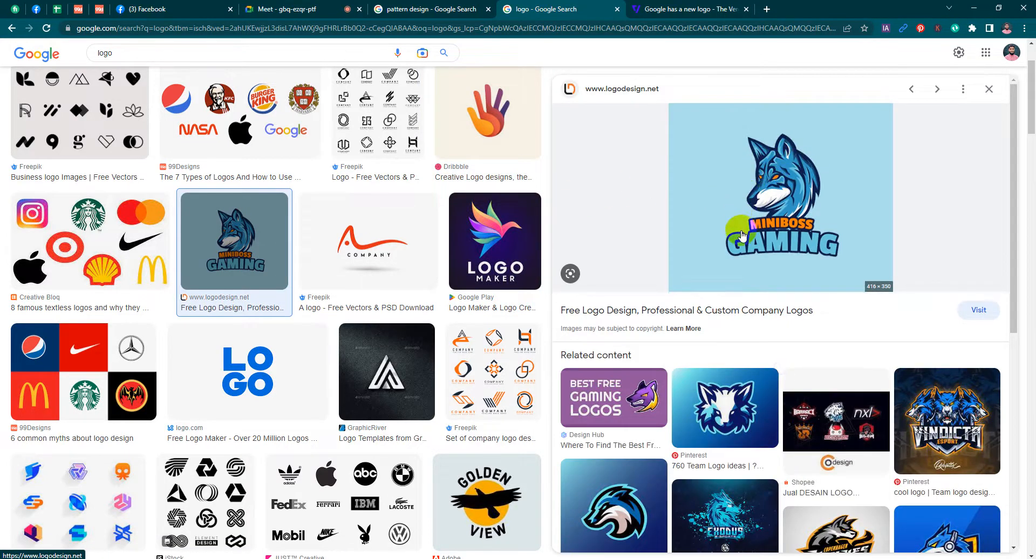
pyautogui.click(617, 393)
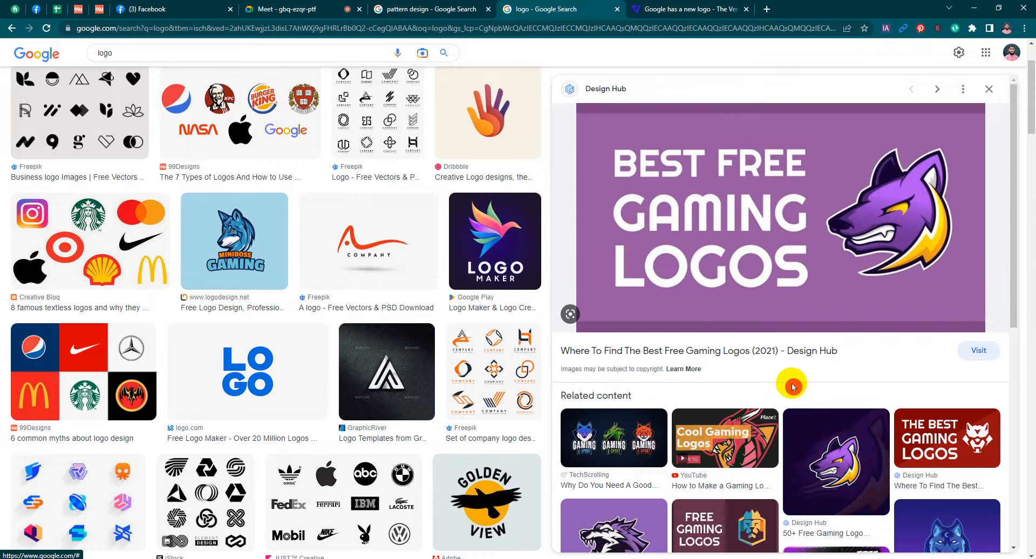
# Check the Class-13 topic outline on Facebook, and stop presenting the screen in the Google Meet call
pyautogui.click(173, 8)
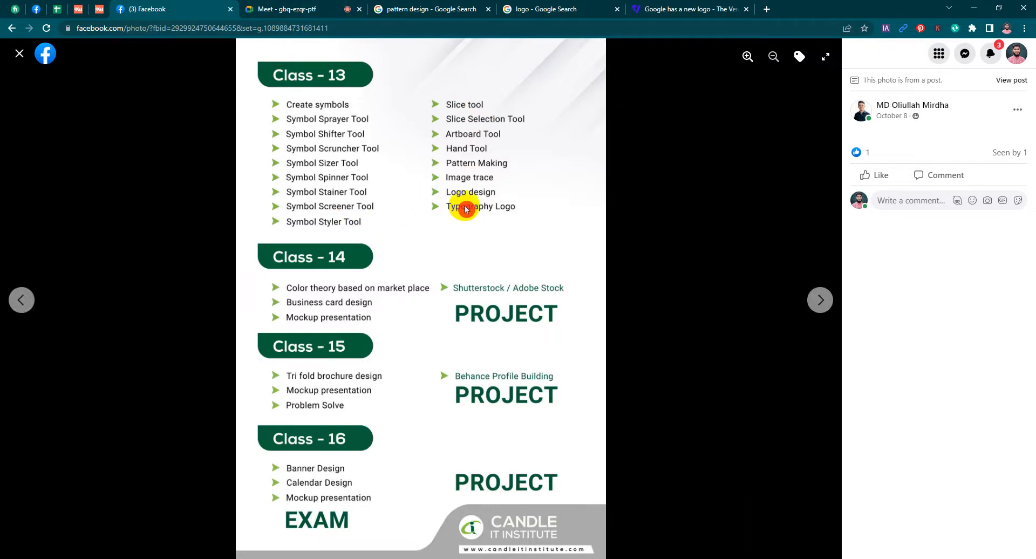
pyautogui.click(312, 9)
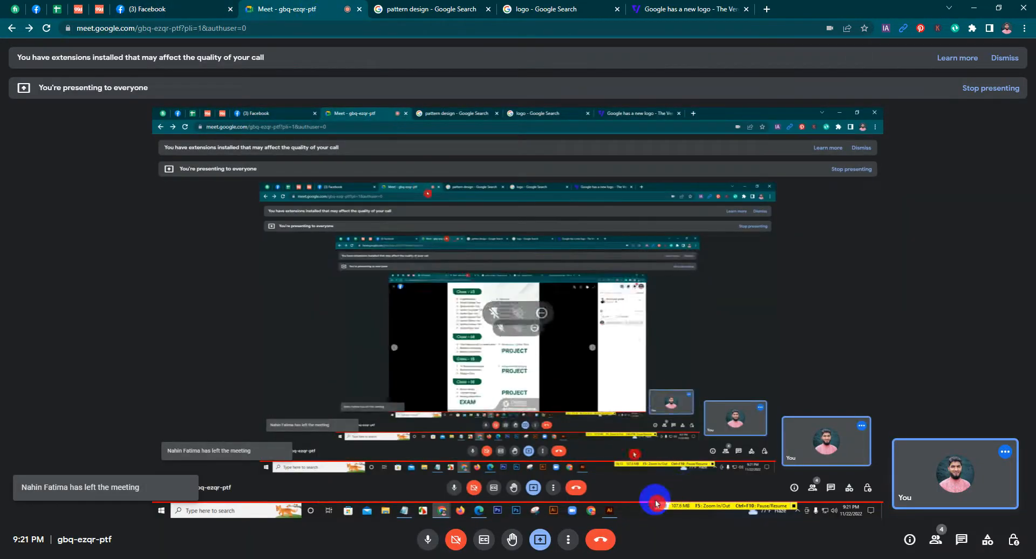
pyautogui.click(1012, 89)
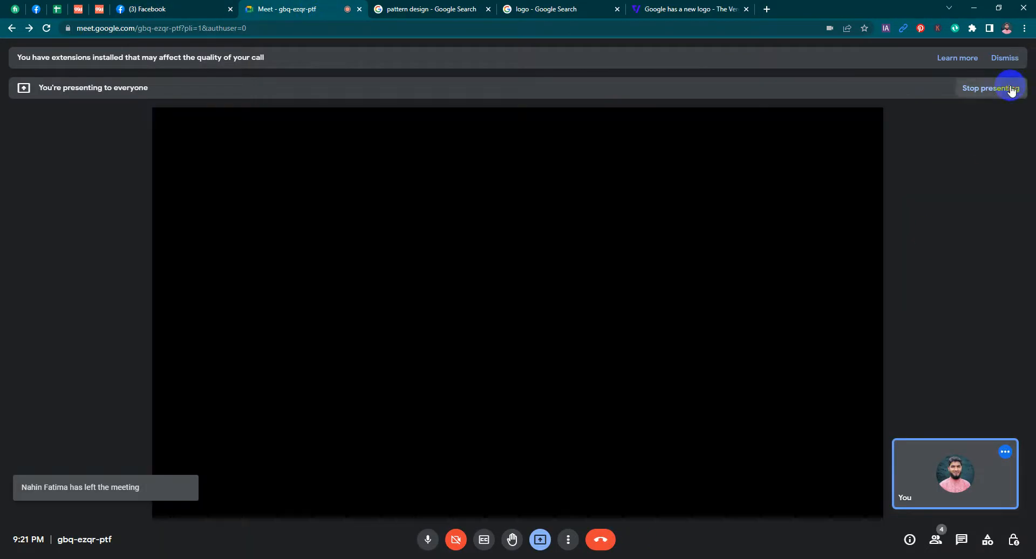
# Change the meeting layout to Tiled and close the layout settings
pyautogui.click(569, 539)
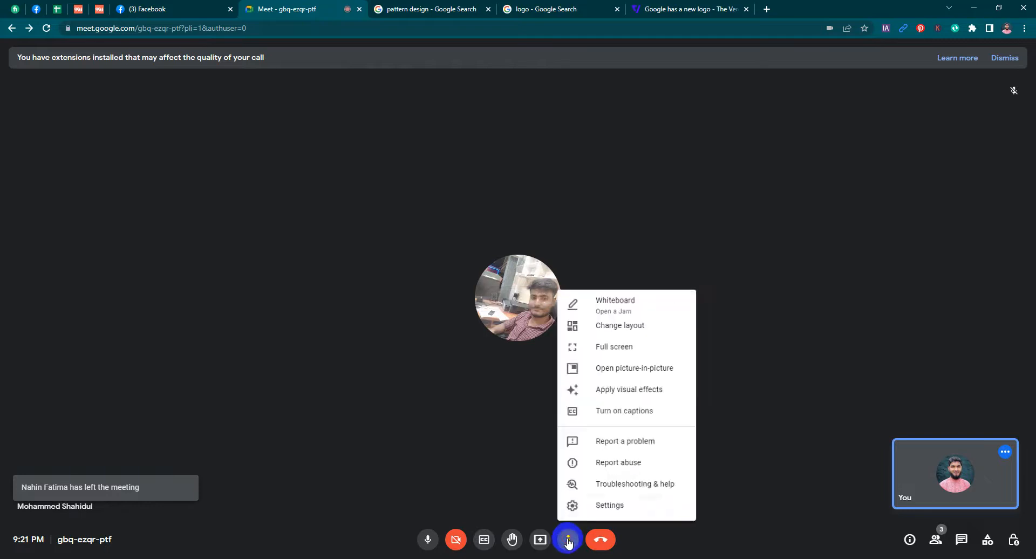
pyautogui.click(620, 326)
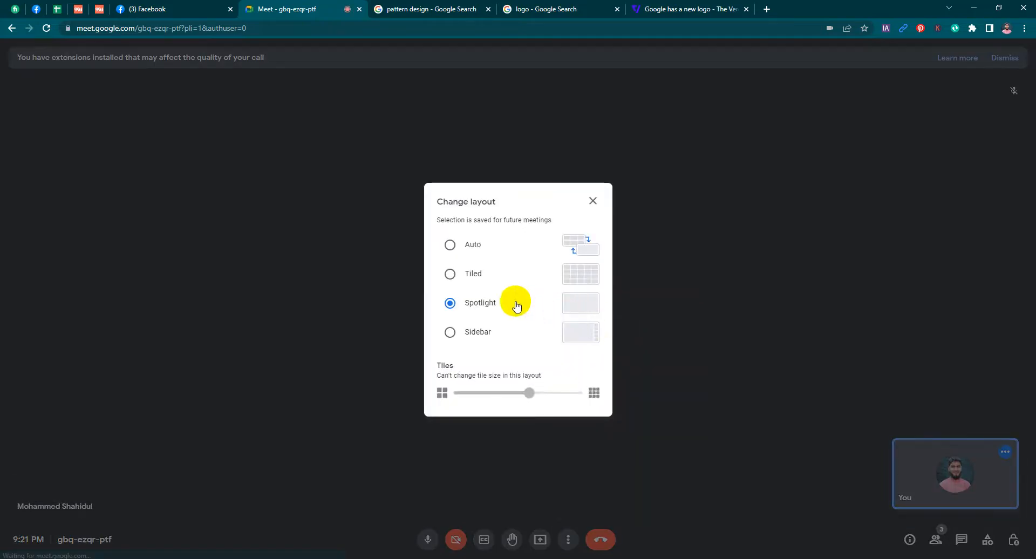
pyautogui.click(487, 276)
pyautogui.click(594, 200)
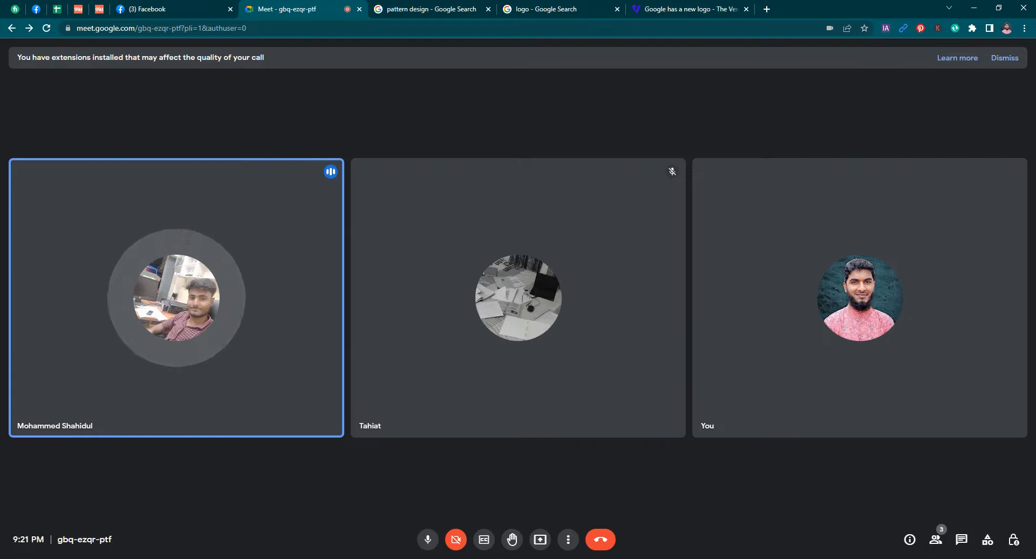
# Close the pattern design search, the logo search and the Google logo article in the browser
pyautogui.click(488, 10)
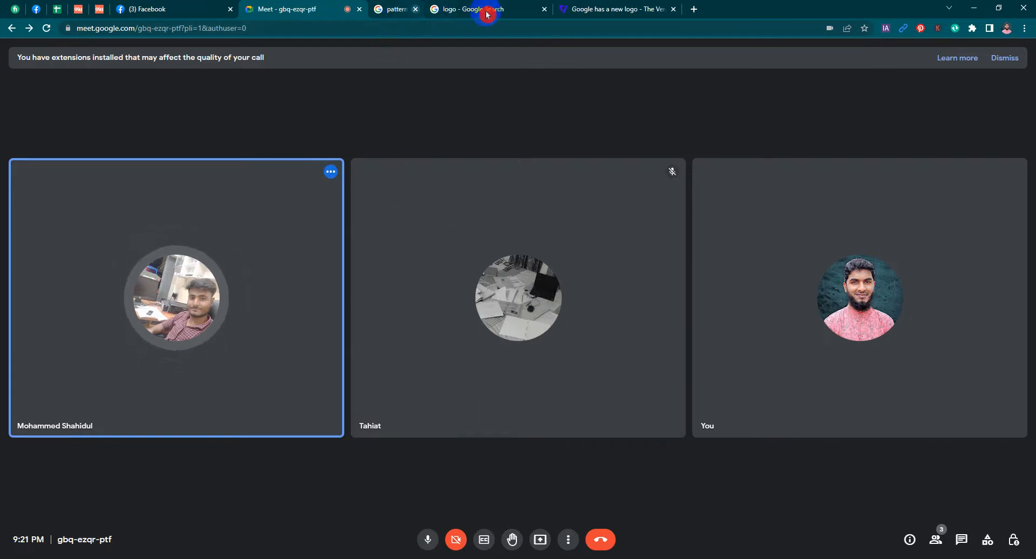
pyautogui.click(487, 10)
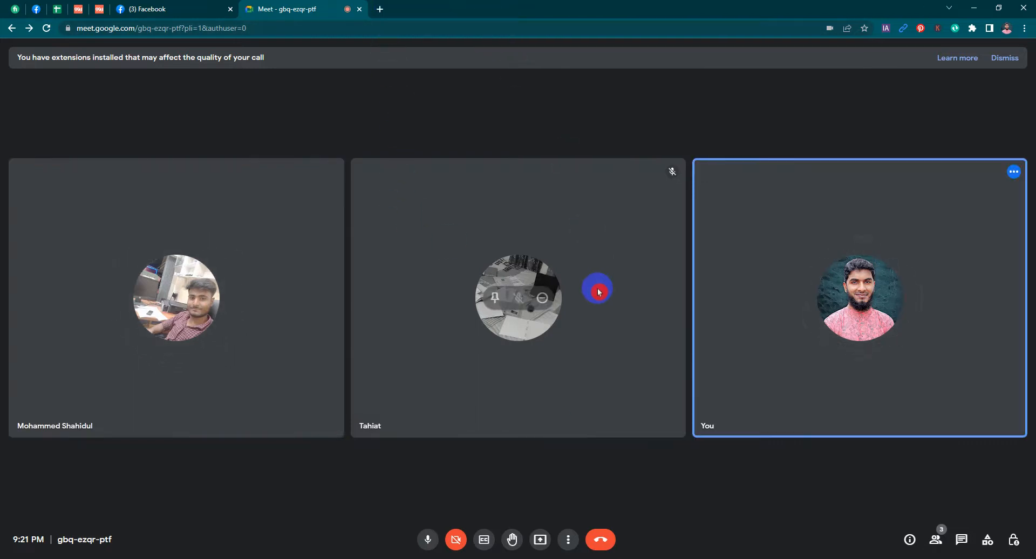